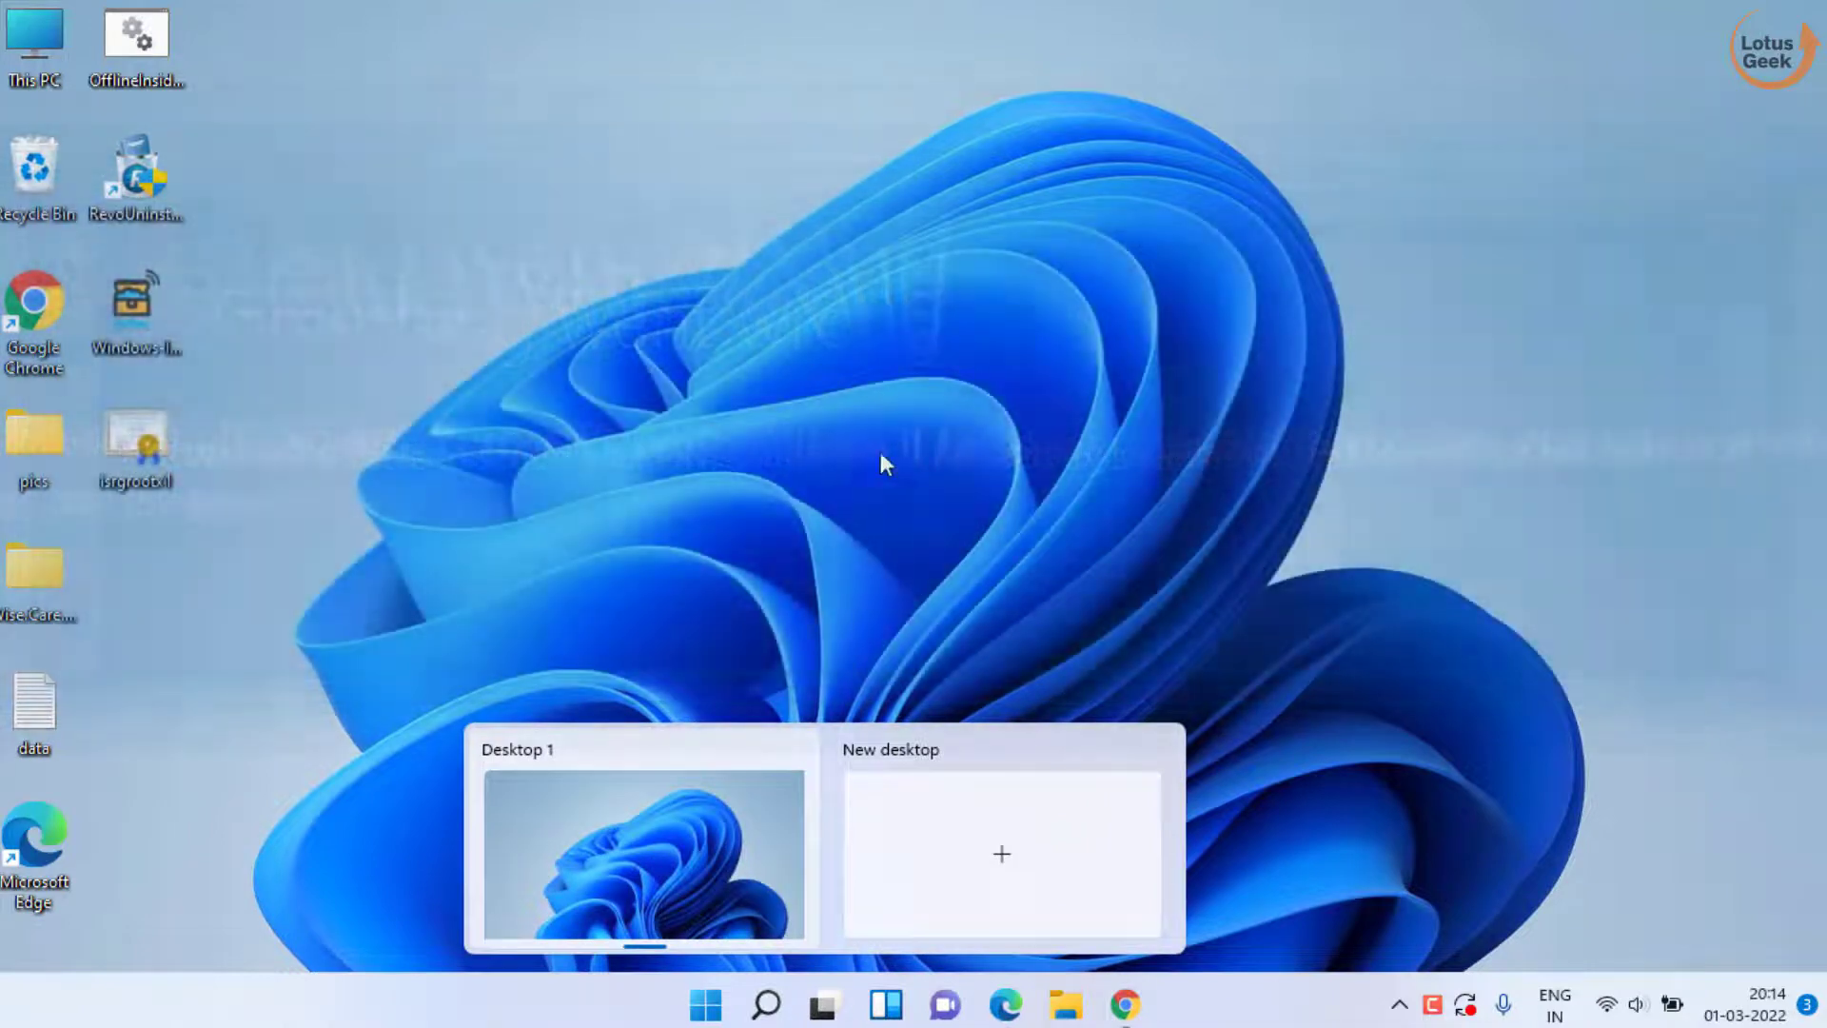
# - Open Settings with Win+I, check the account profile info, then go to Accounts › Sign-in options
pyautogui.click(674, 862)
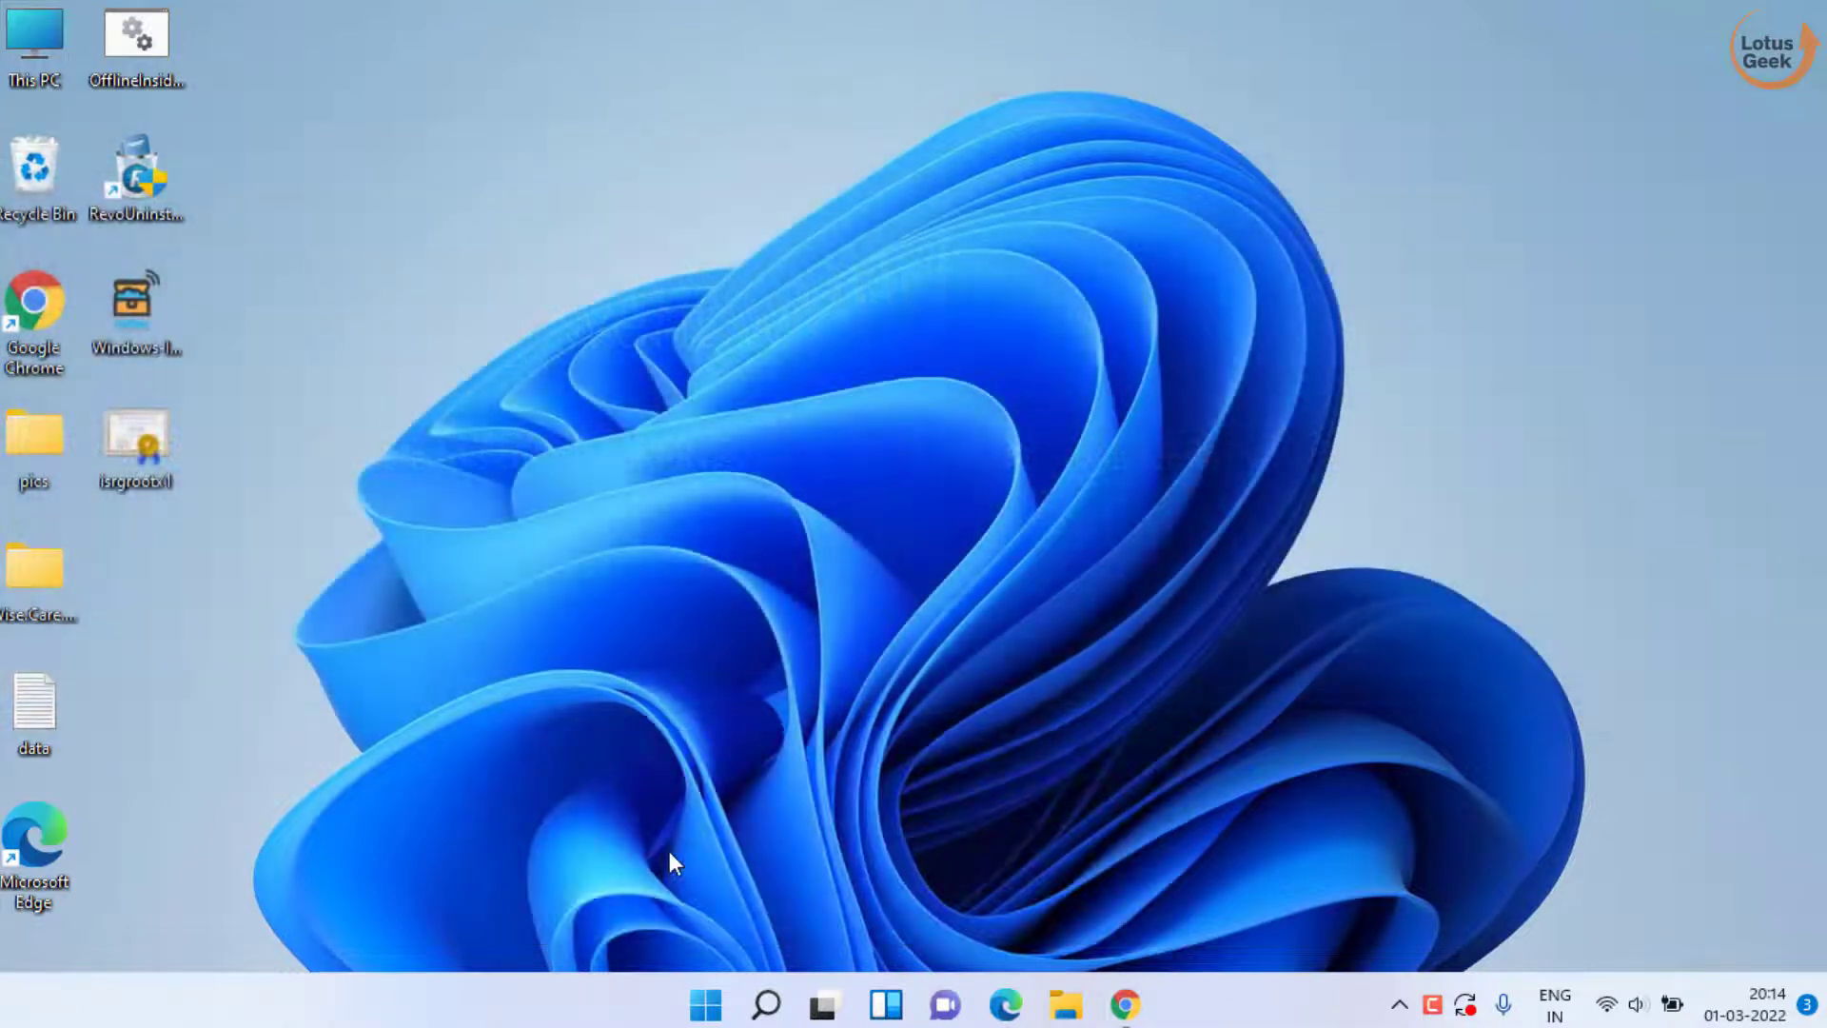
pyautogui.press('super+i')
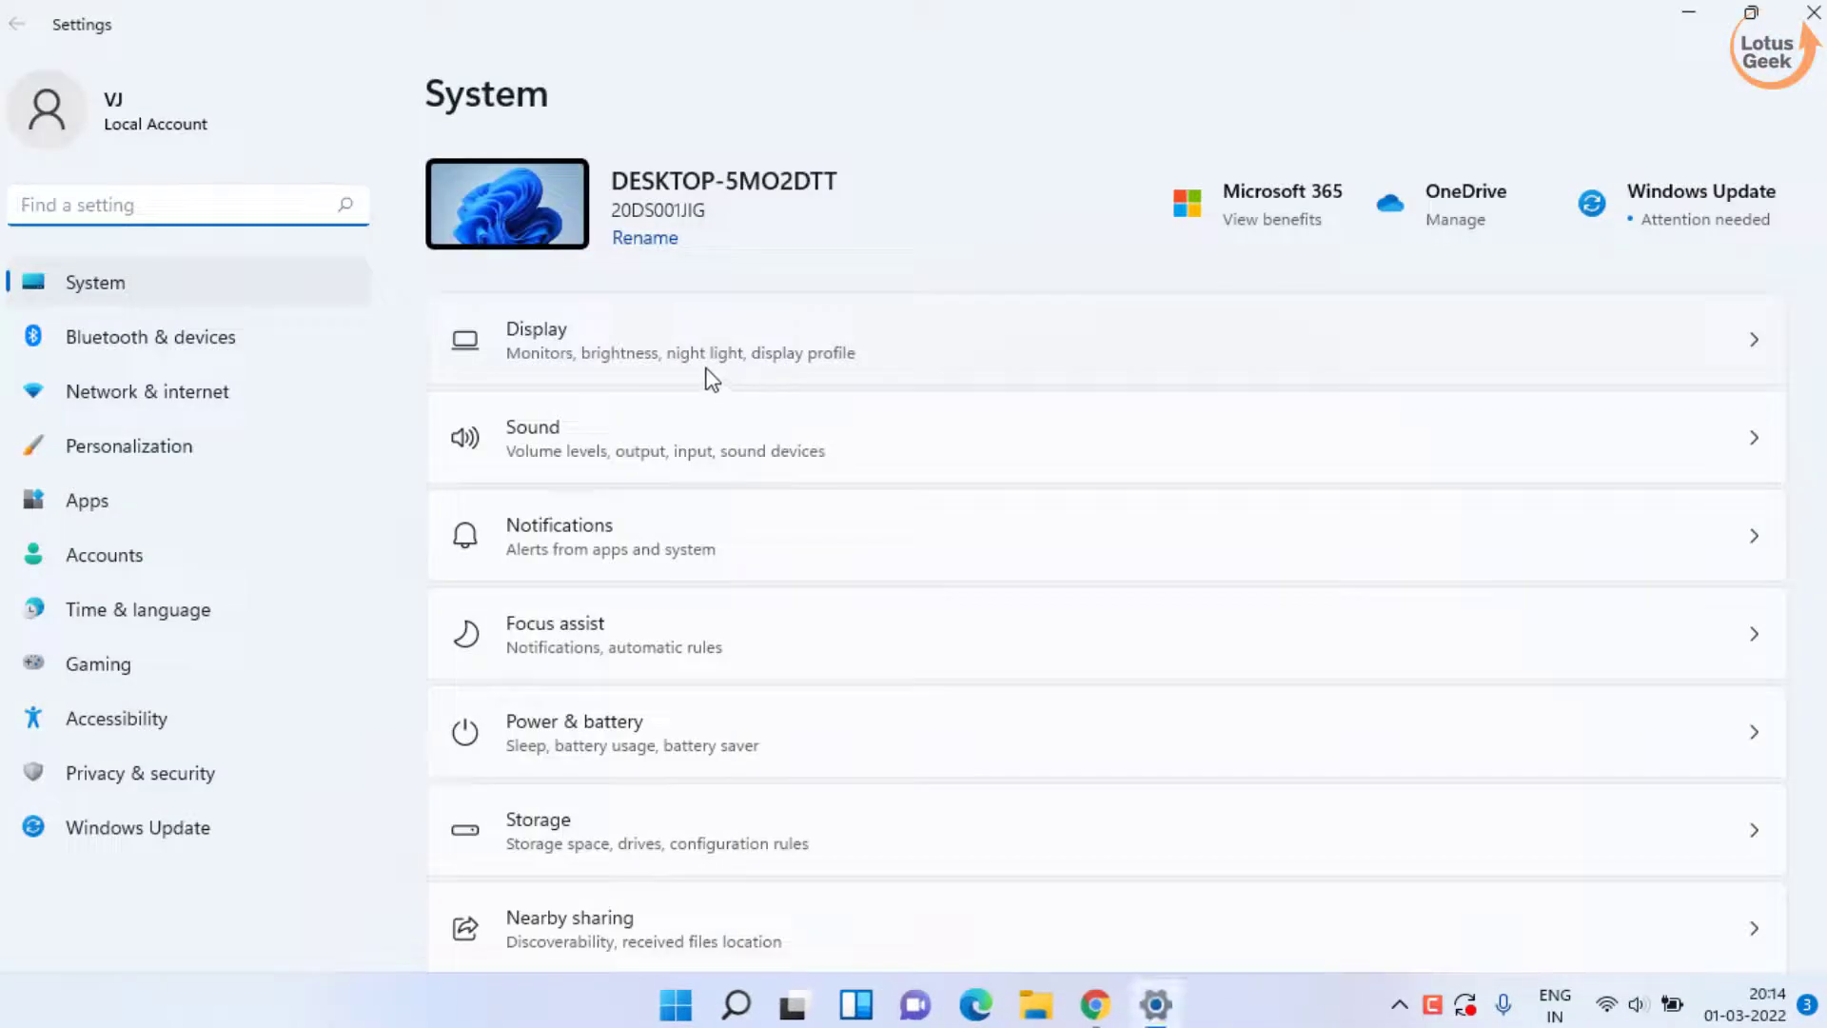
pyautogui.click(84, 556)
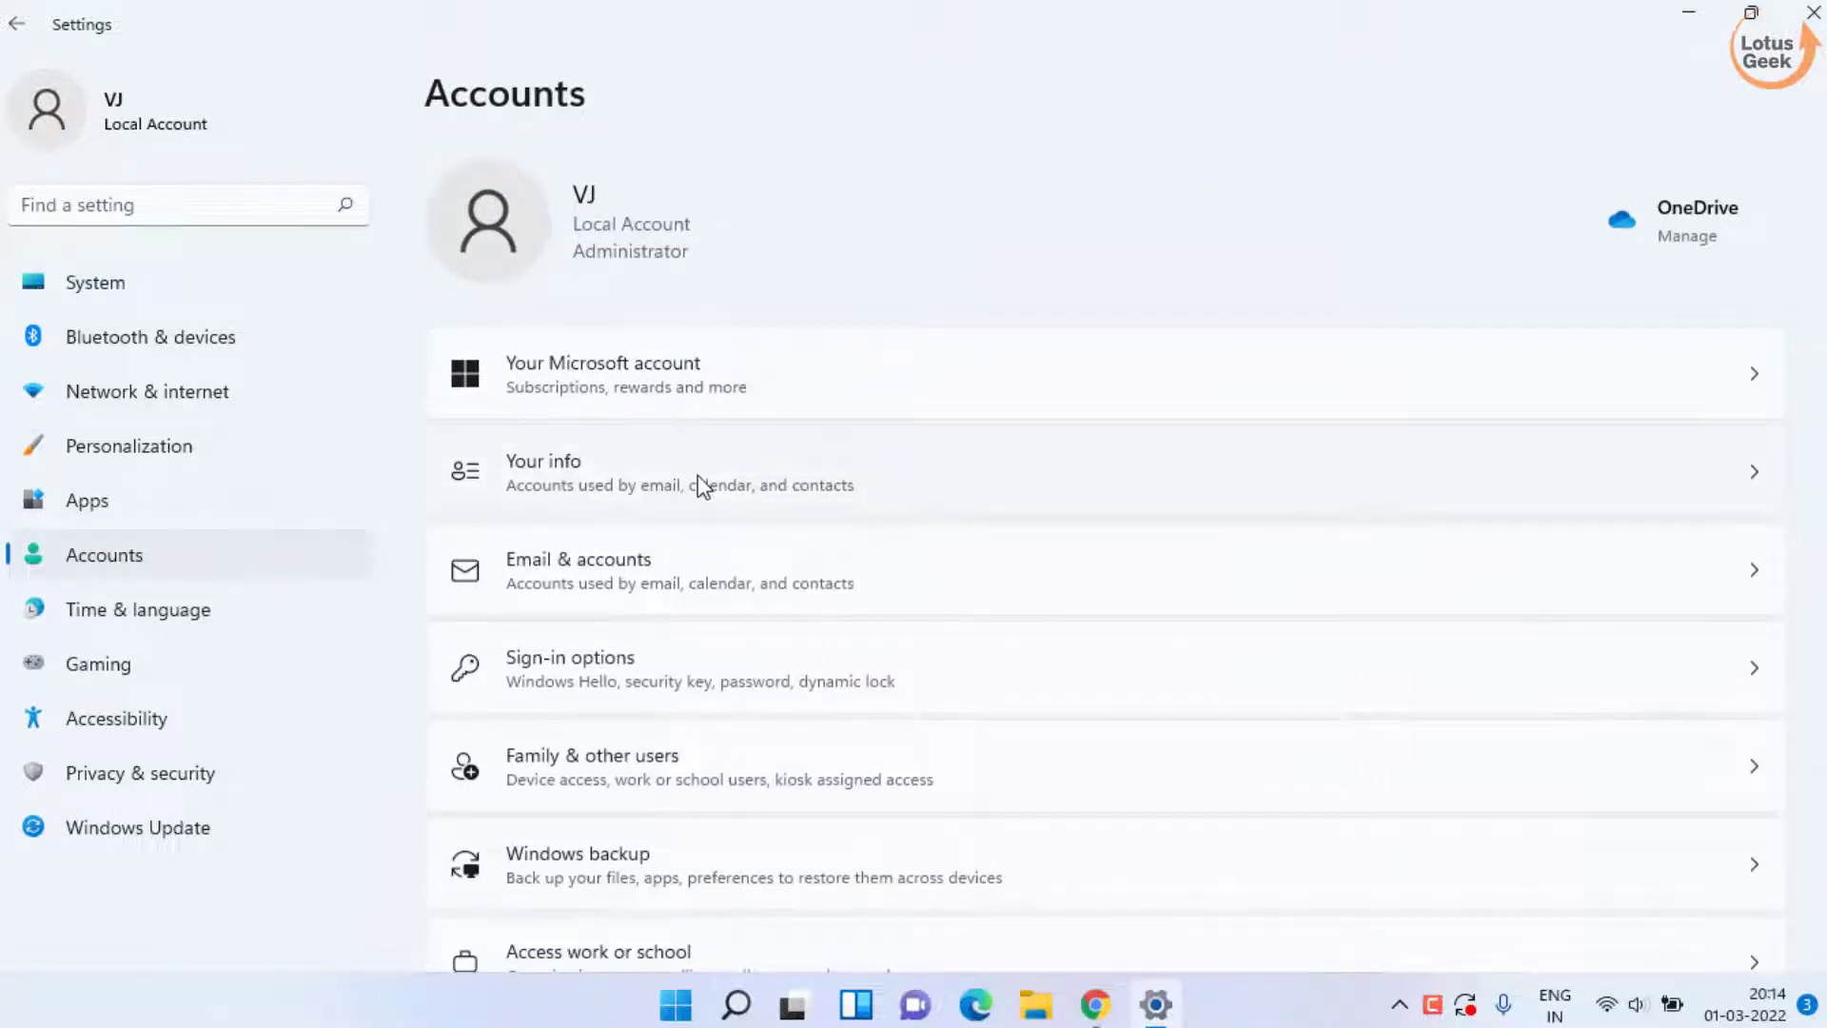
pyautogui.click(696, 485)
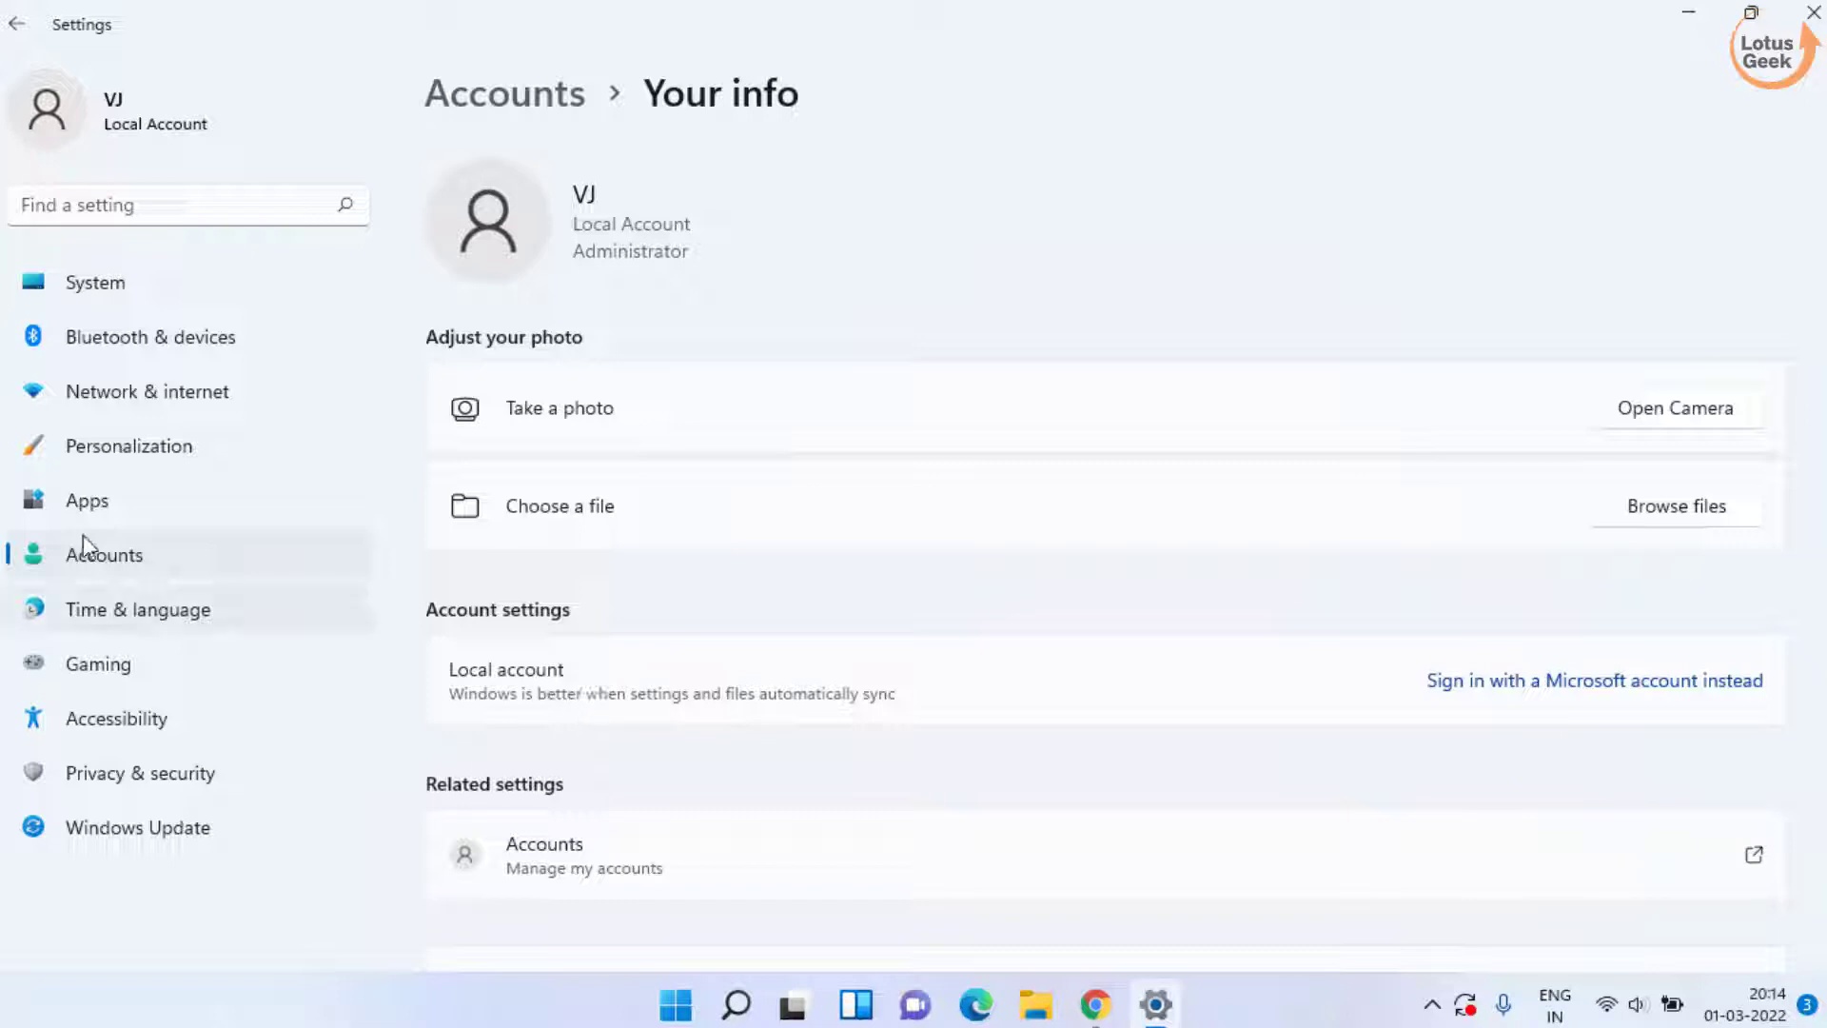
pyautogui.click(112, 569)
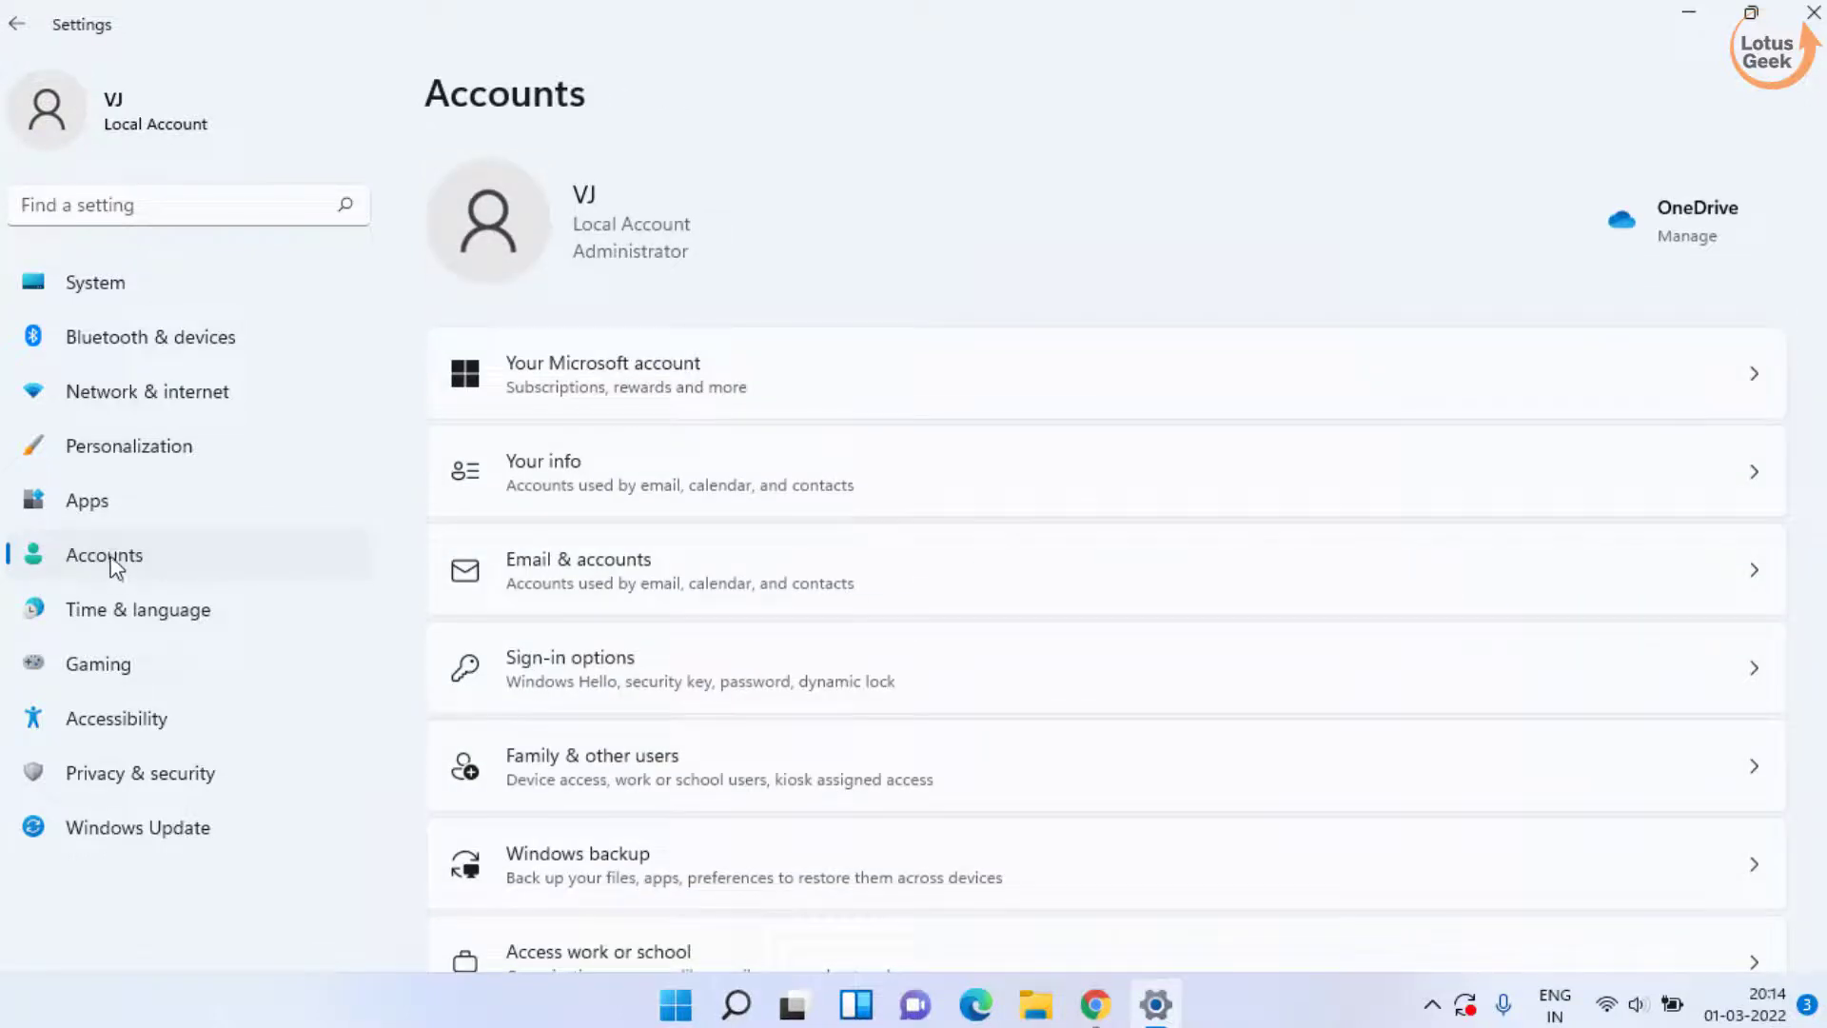
pyautogui.click(636, 662)
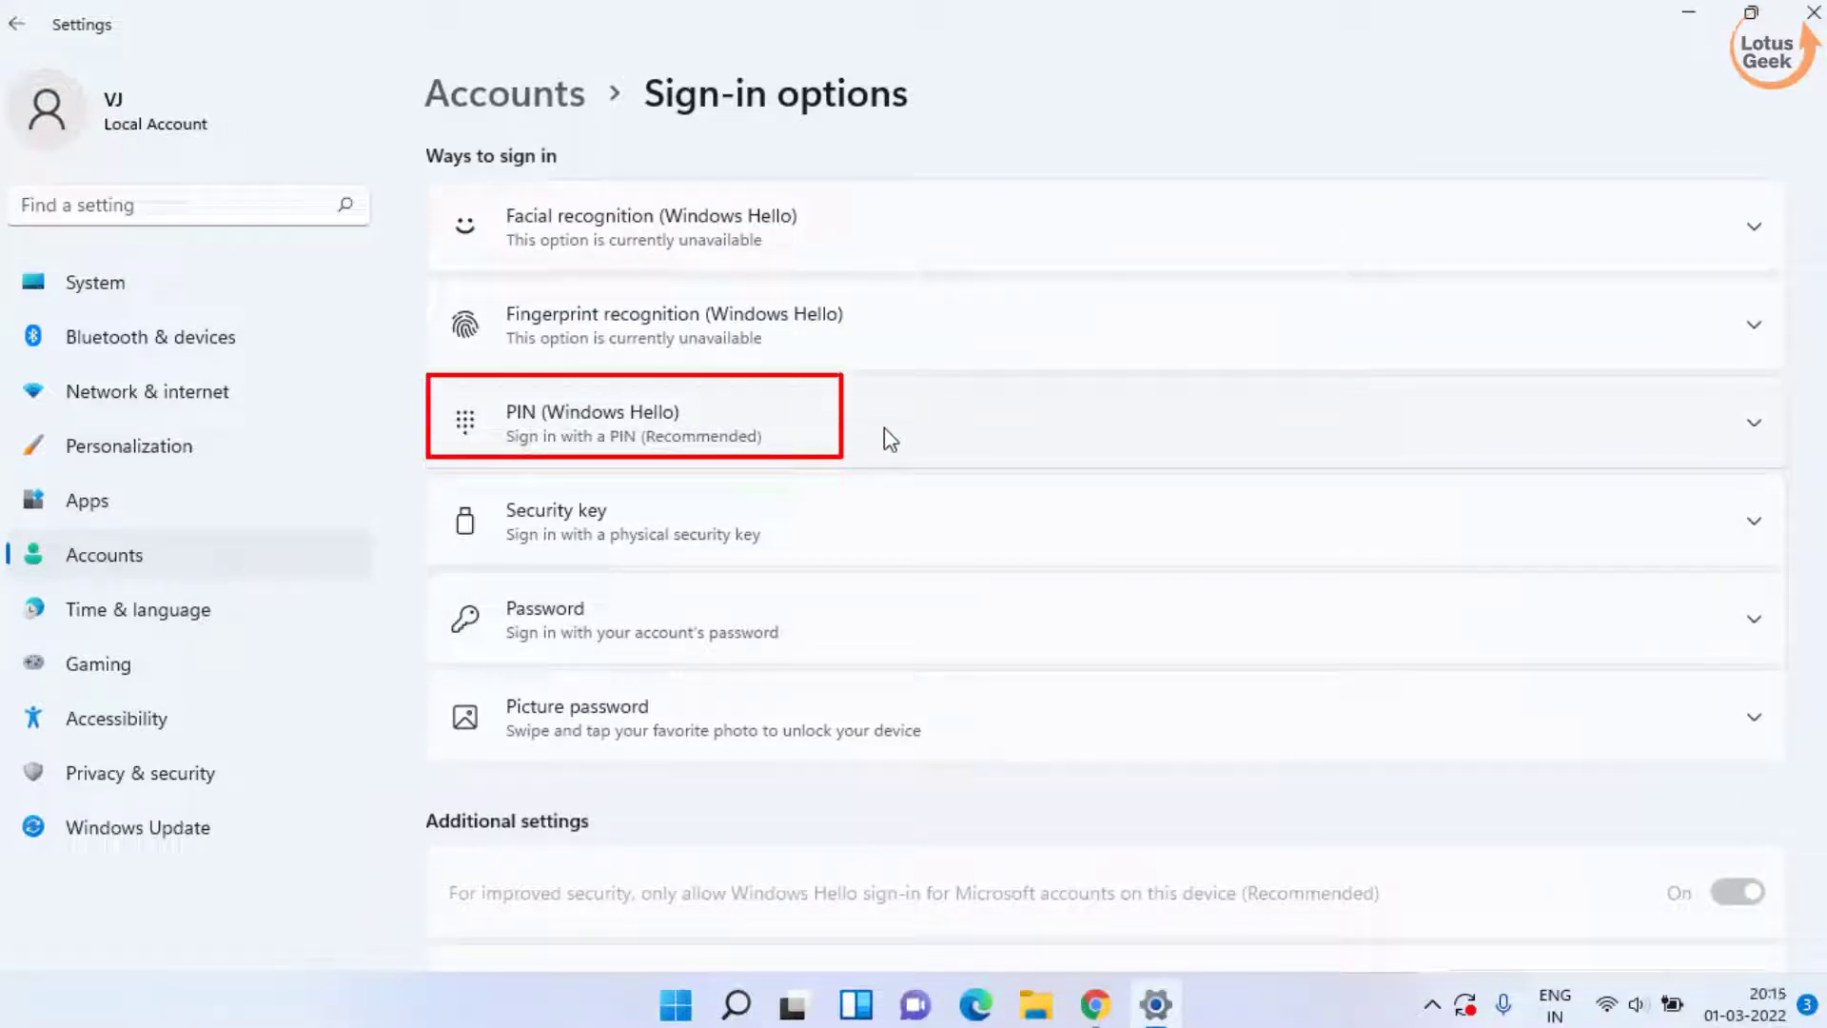
# - Minimize Settings and browse File Explorer to C:\Users, the profile folder, then its Desktop folder
pyautogui.click(1689, 12)
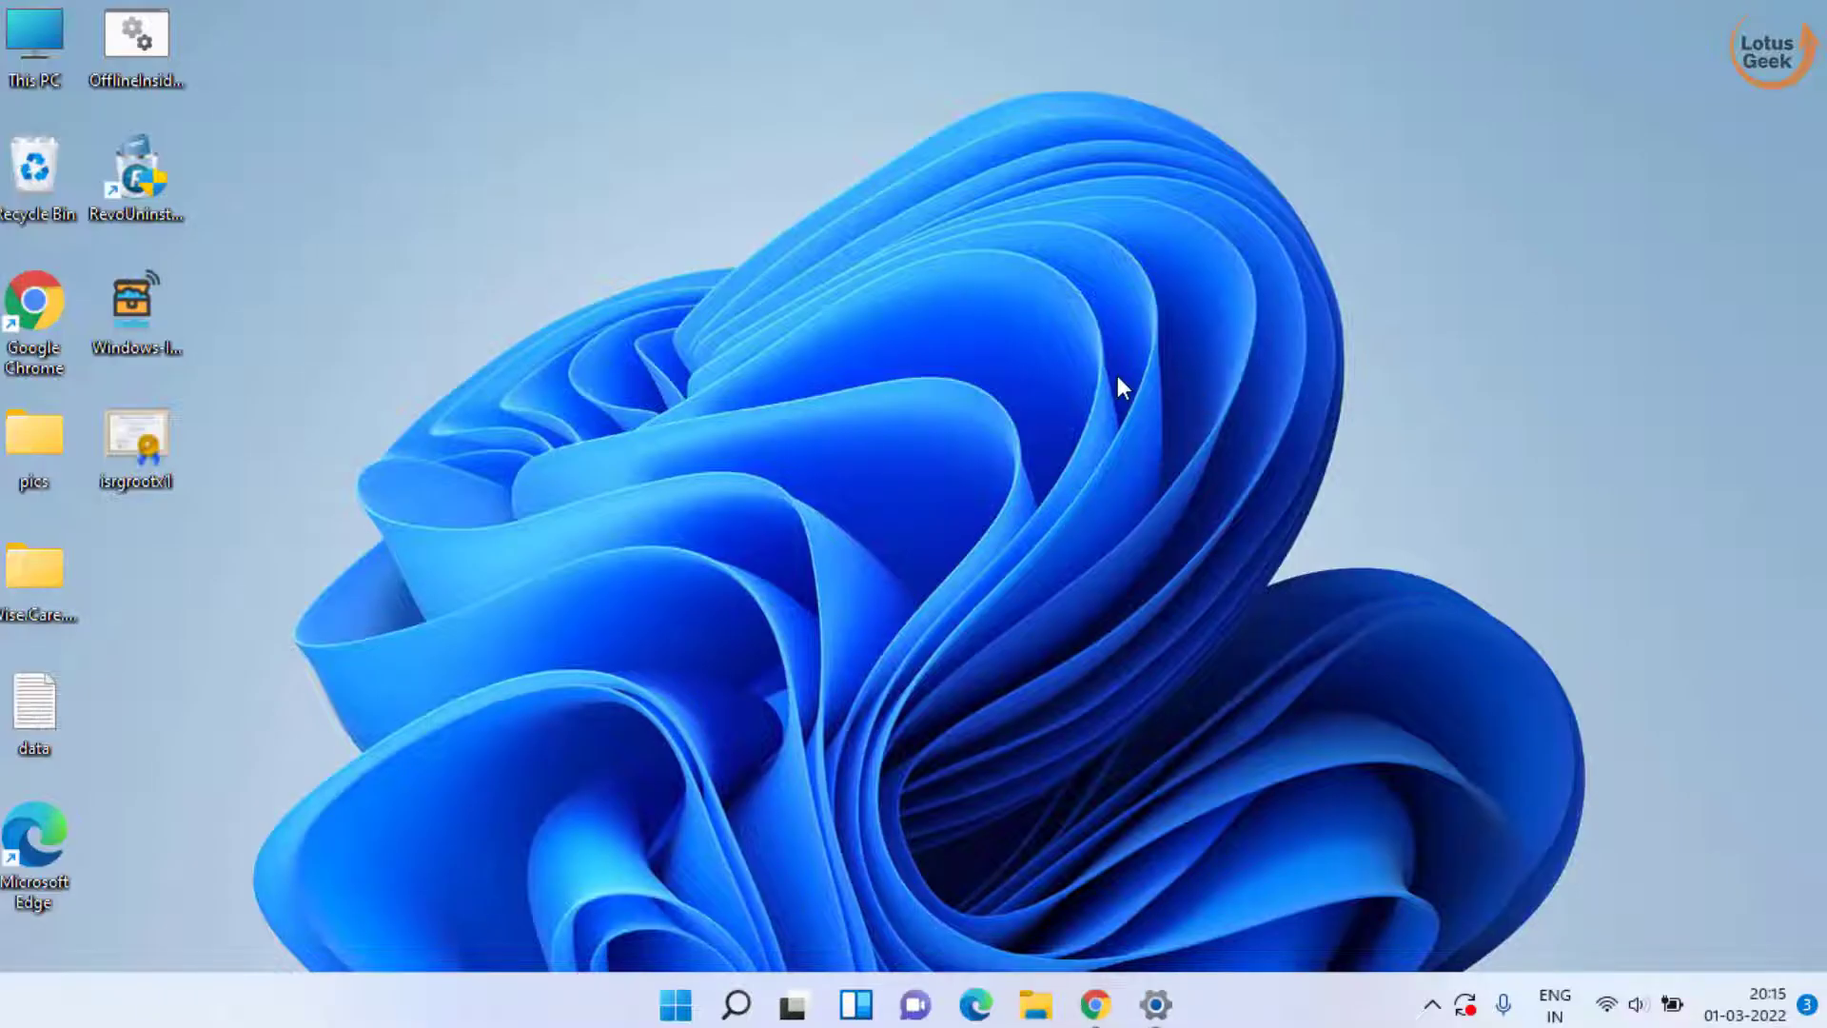
pyautogui.press('super+e')
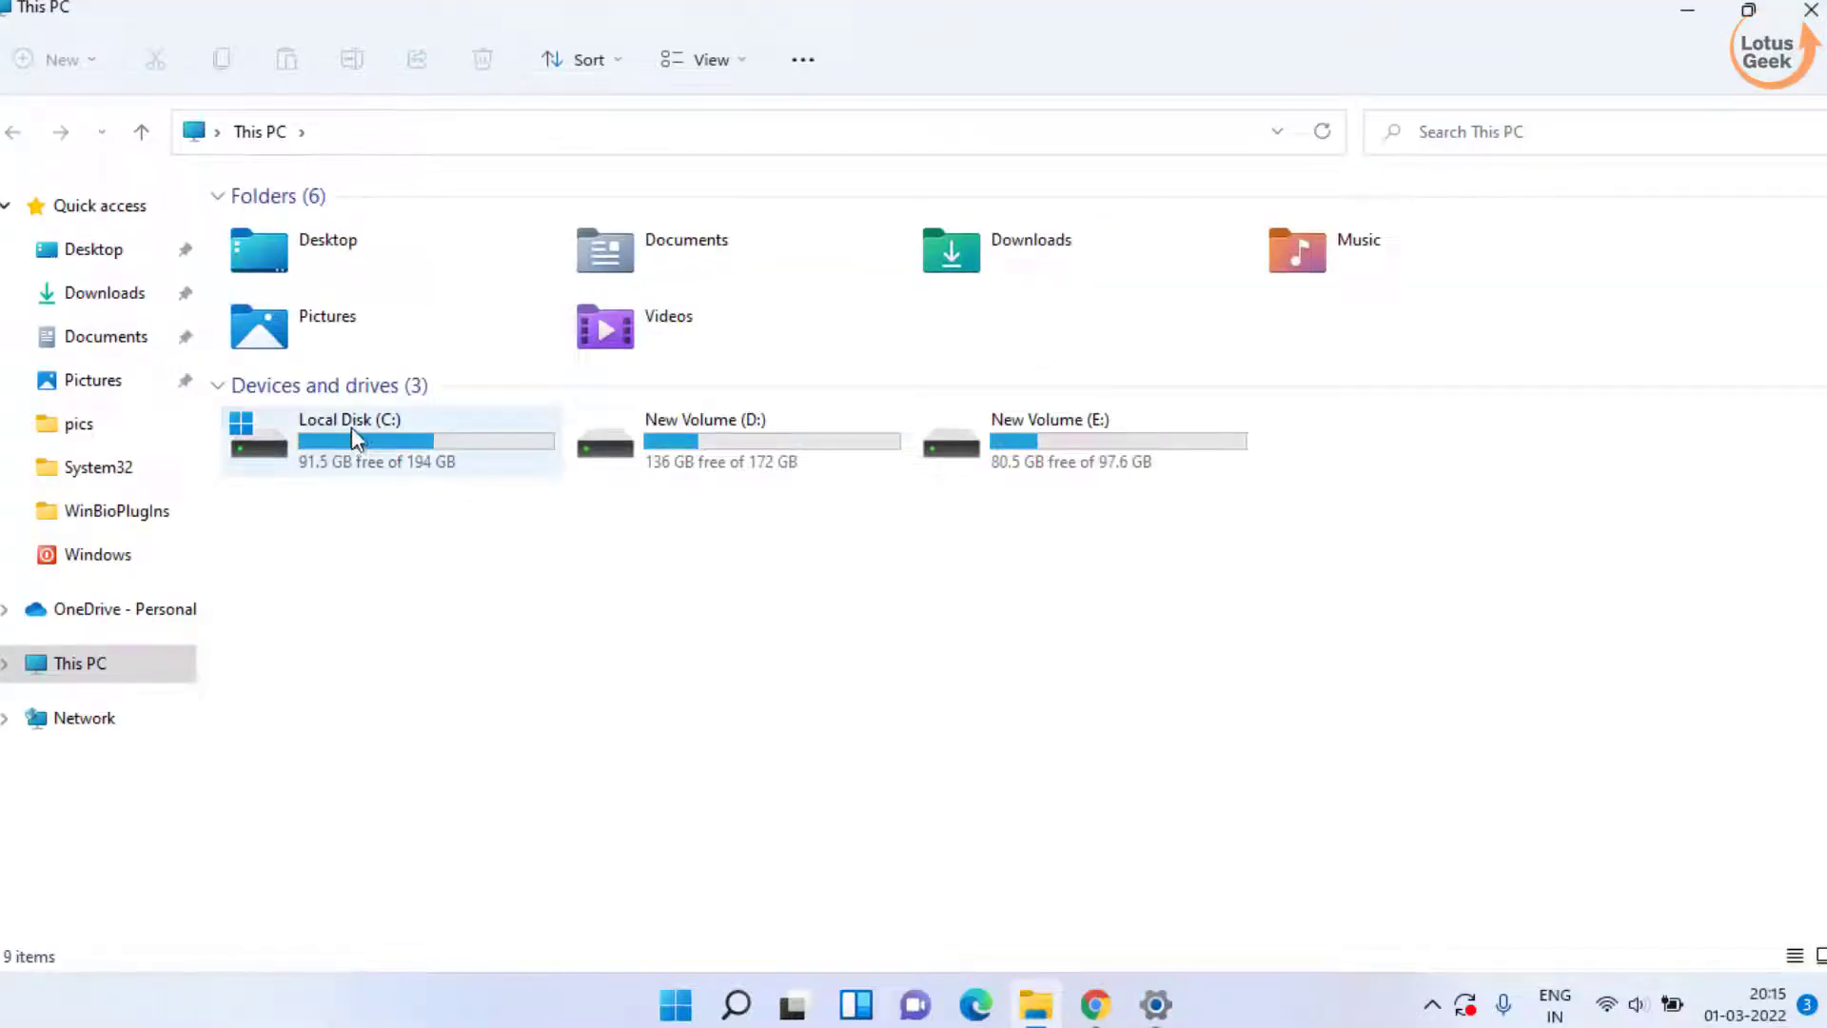
pyautogui.doubleClick(351, 426)
pyautogui.doubleClick(271, 575)
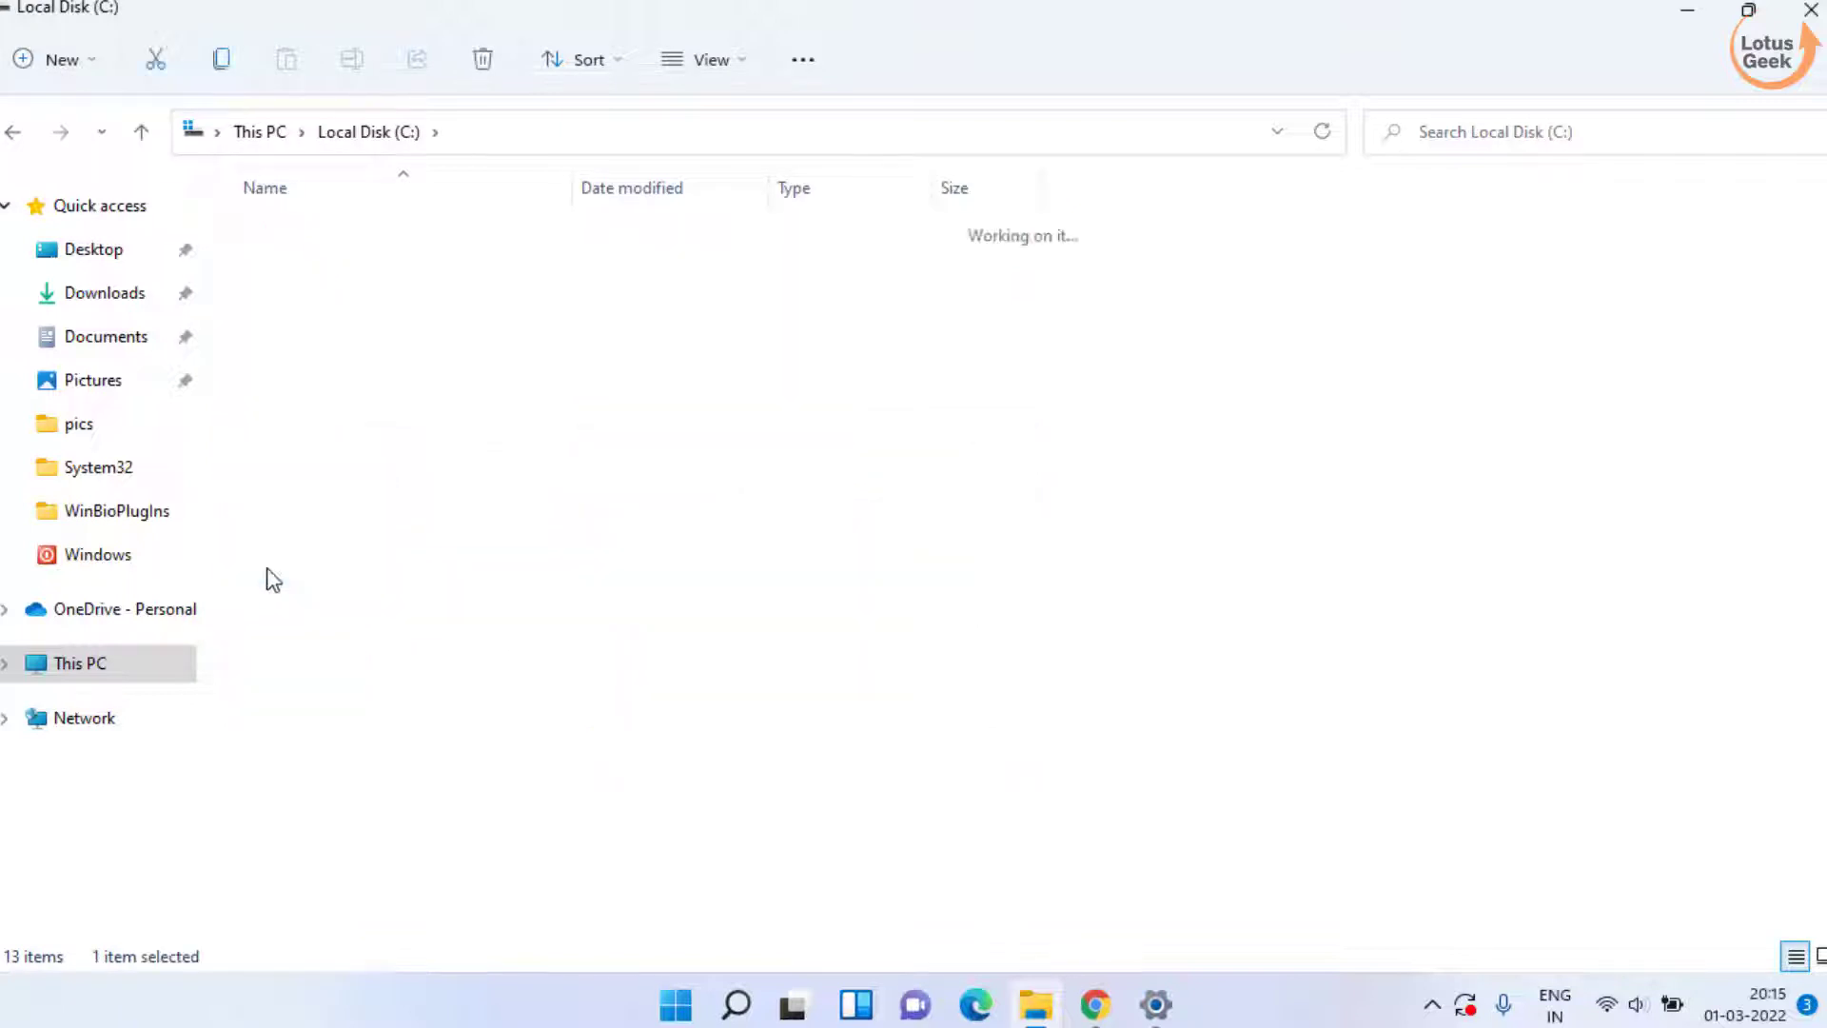
pyautogui.click(264, 294)
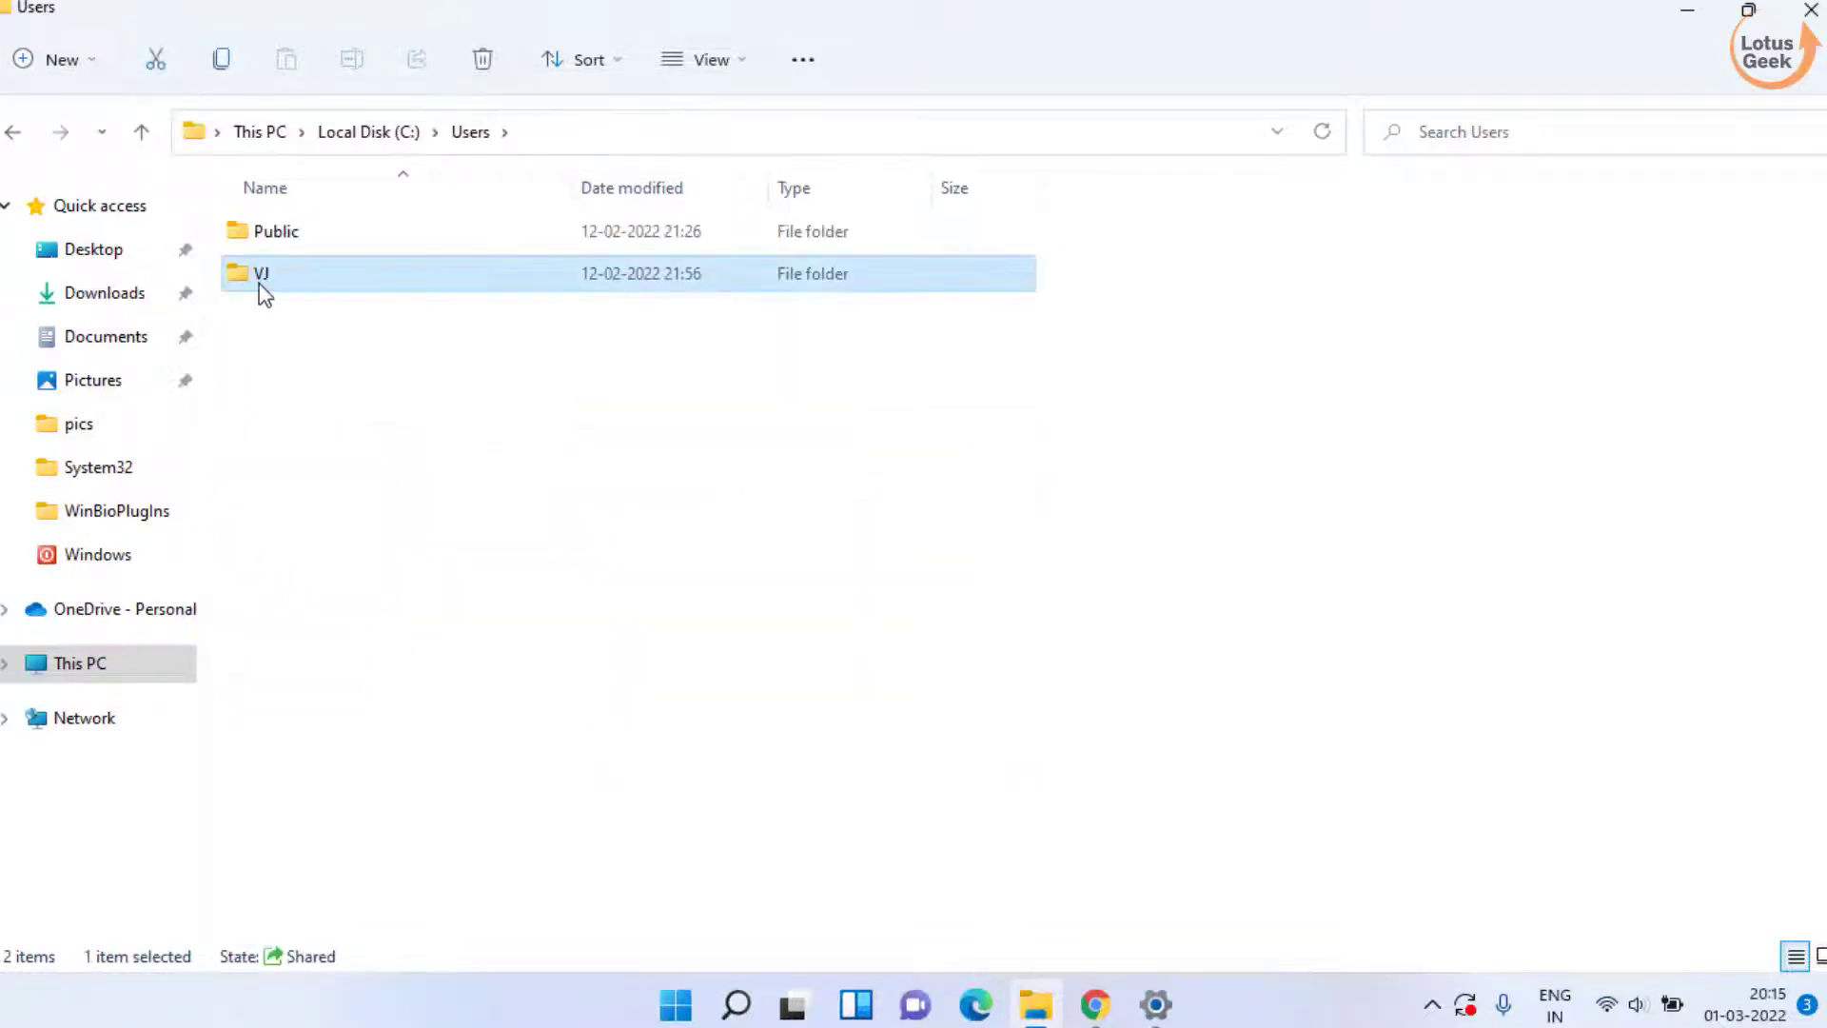
pyautogui.doubleClick(317, 287)
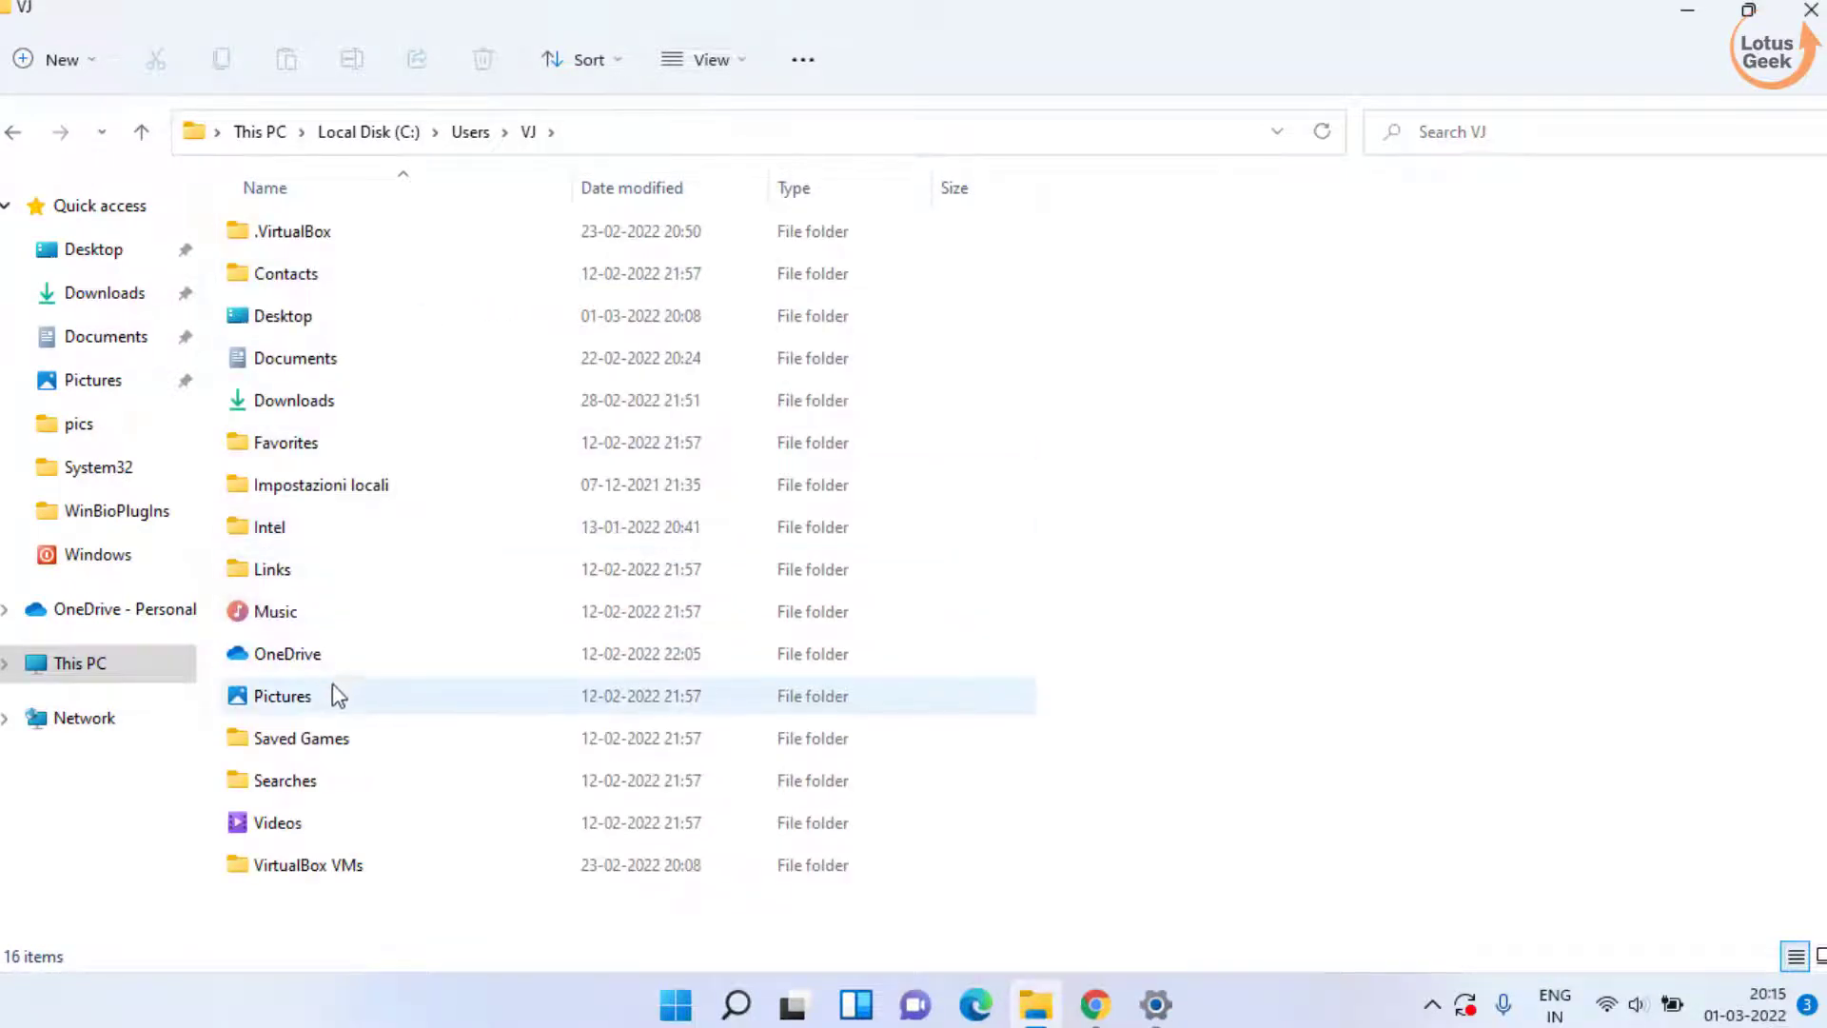
pyautogui.doubleClick(281, 318)
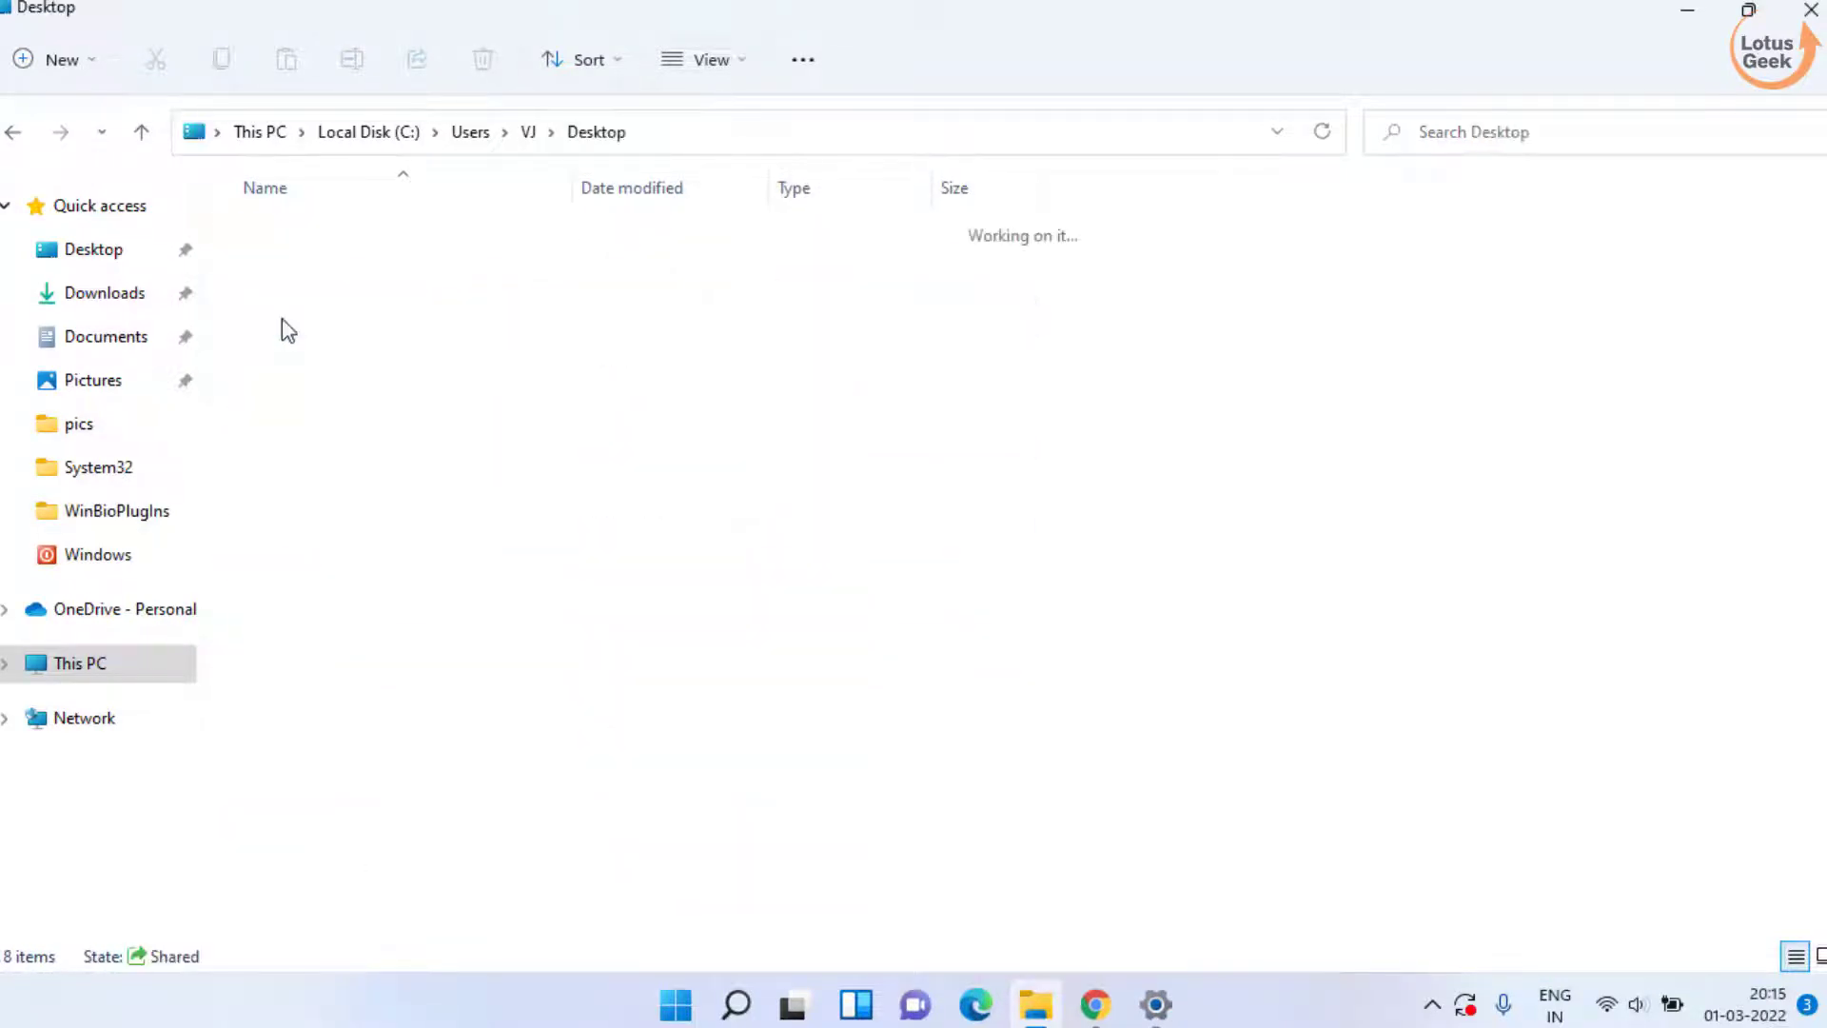
# - Select the eight Desktop items, go back to Users, and close File Explorer
pyautogui.moveTo(382, 707); pyautogui.dragTo(367, 209)
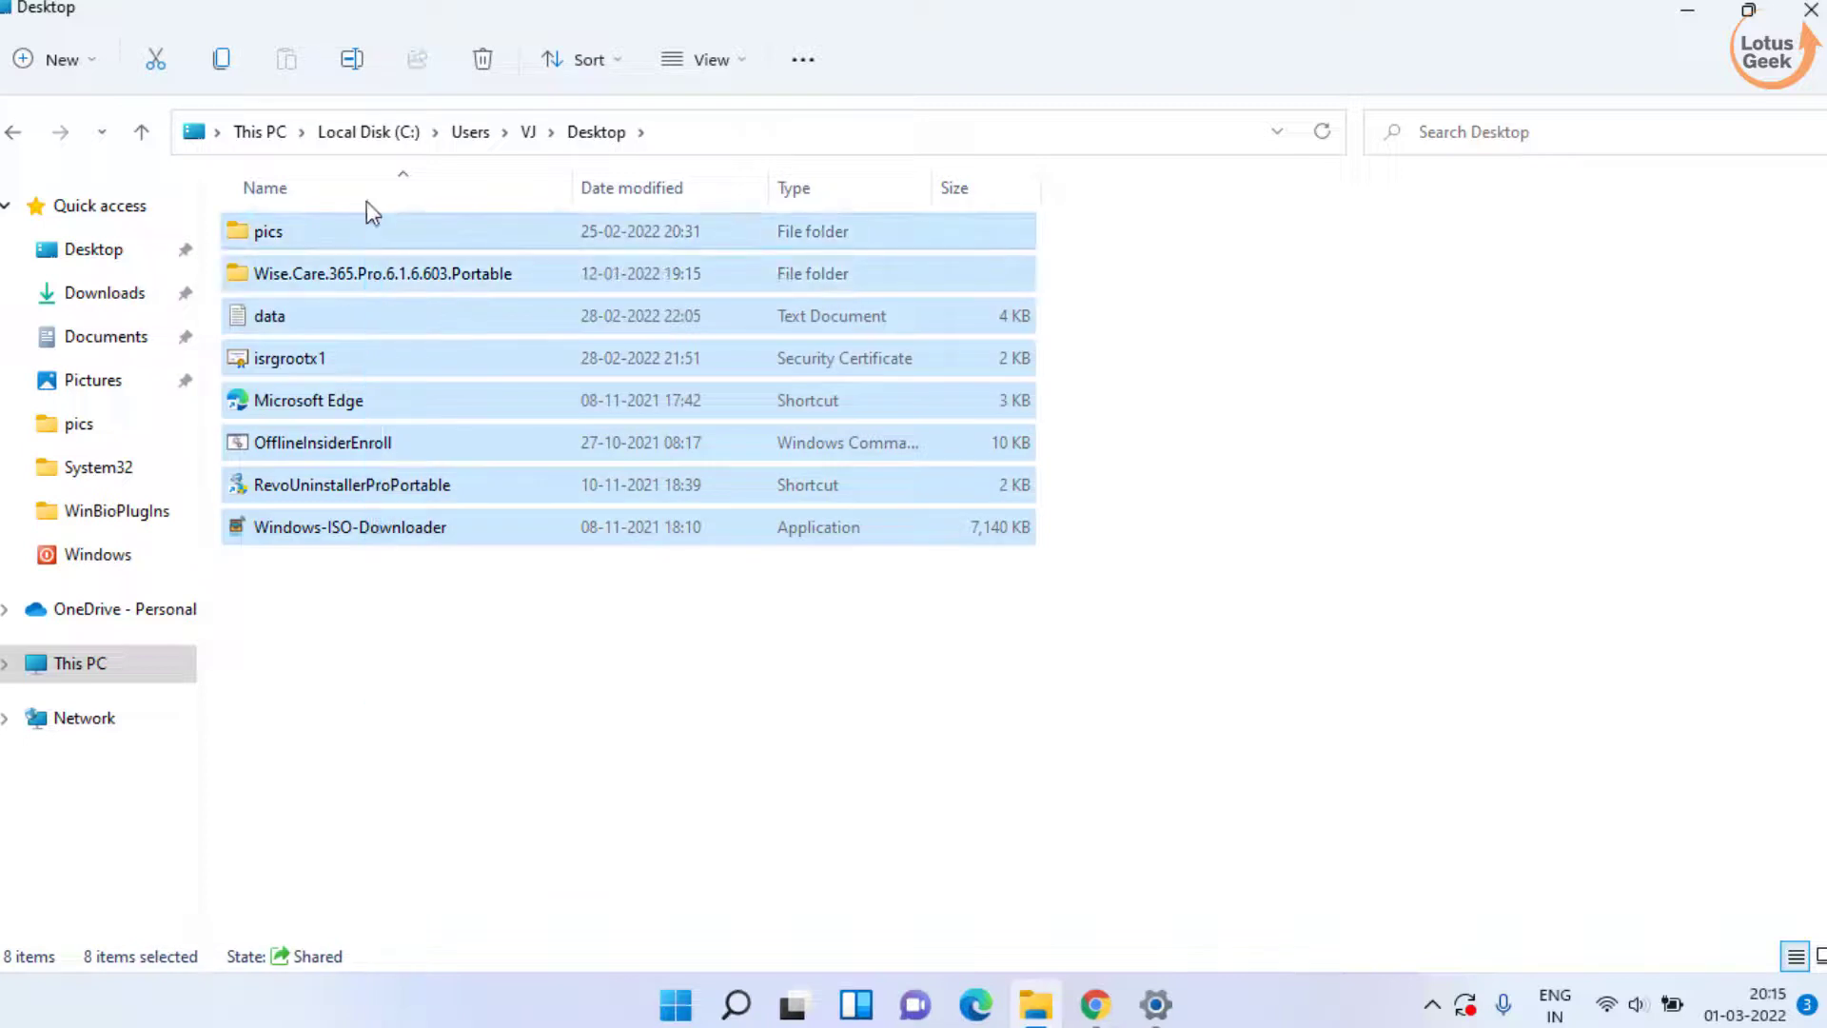
pyautogui.click(468, 135)
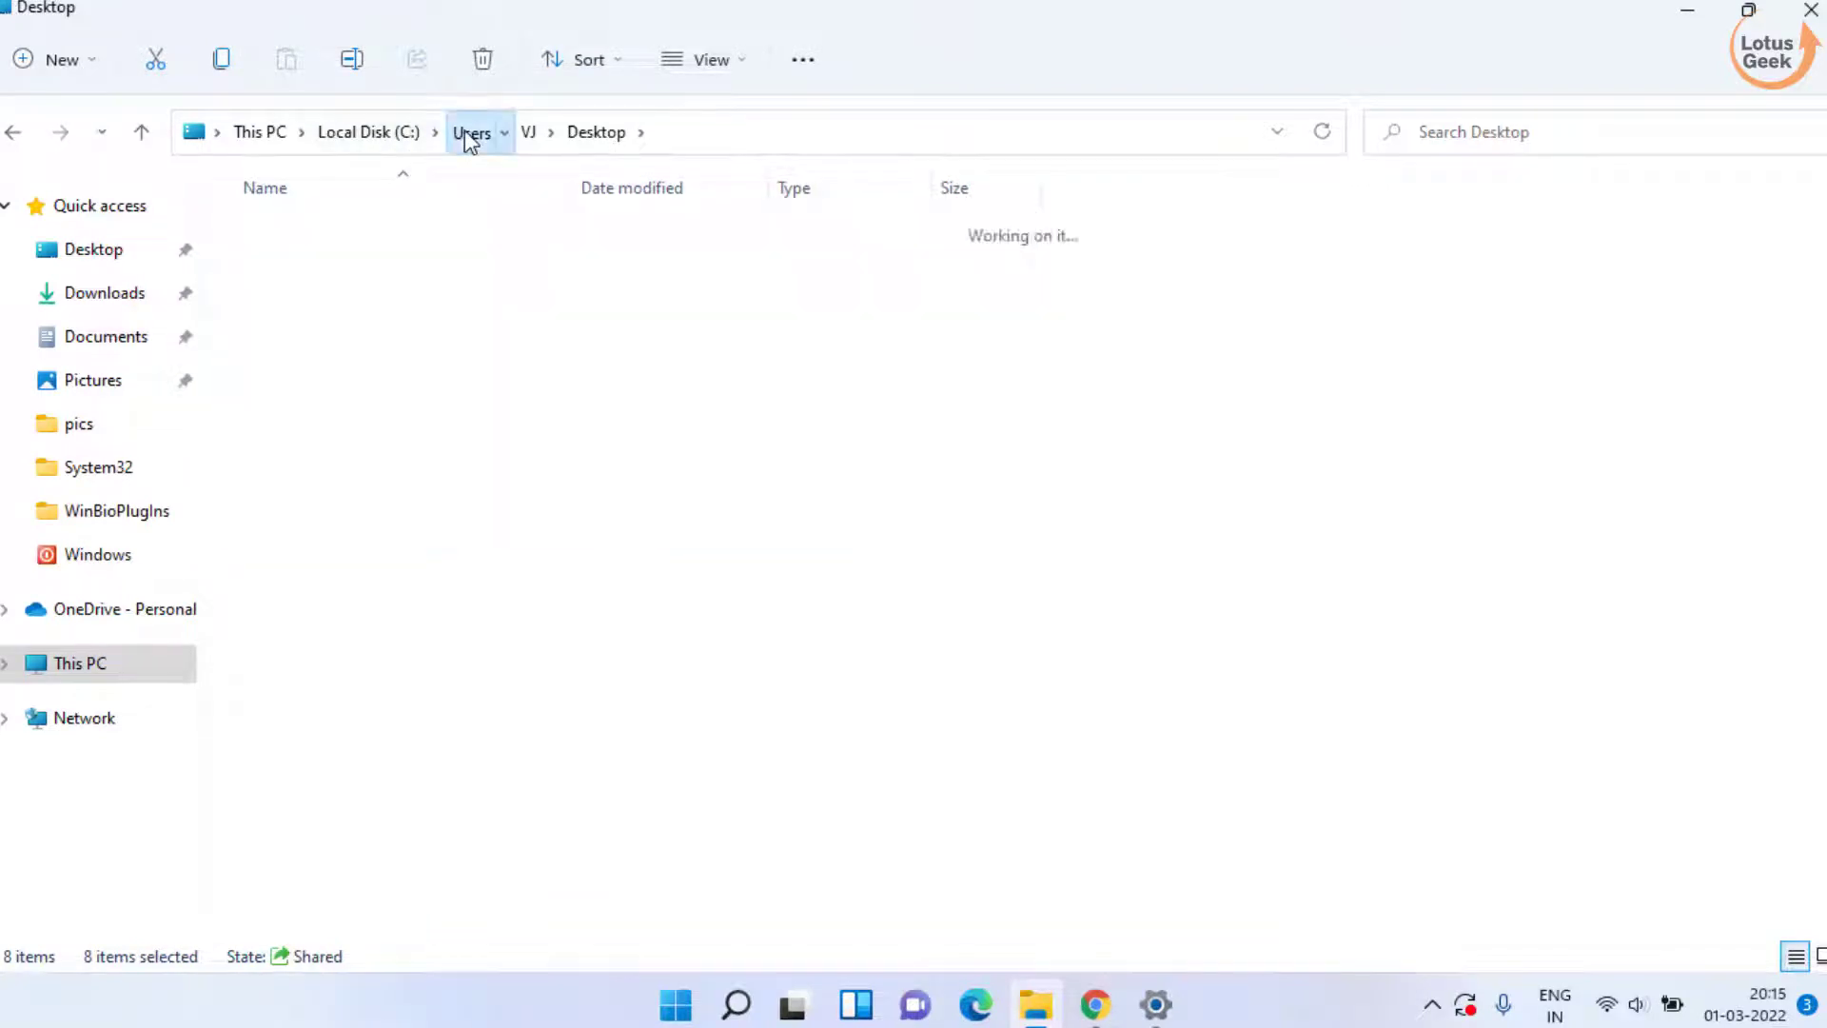
pyautogui.click(567, 528)
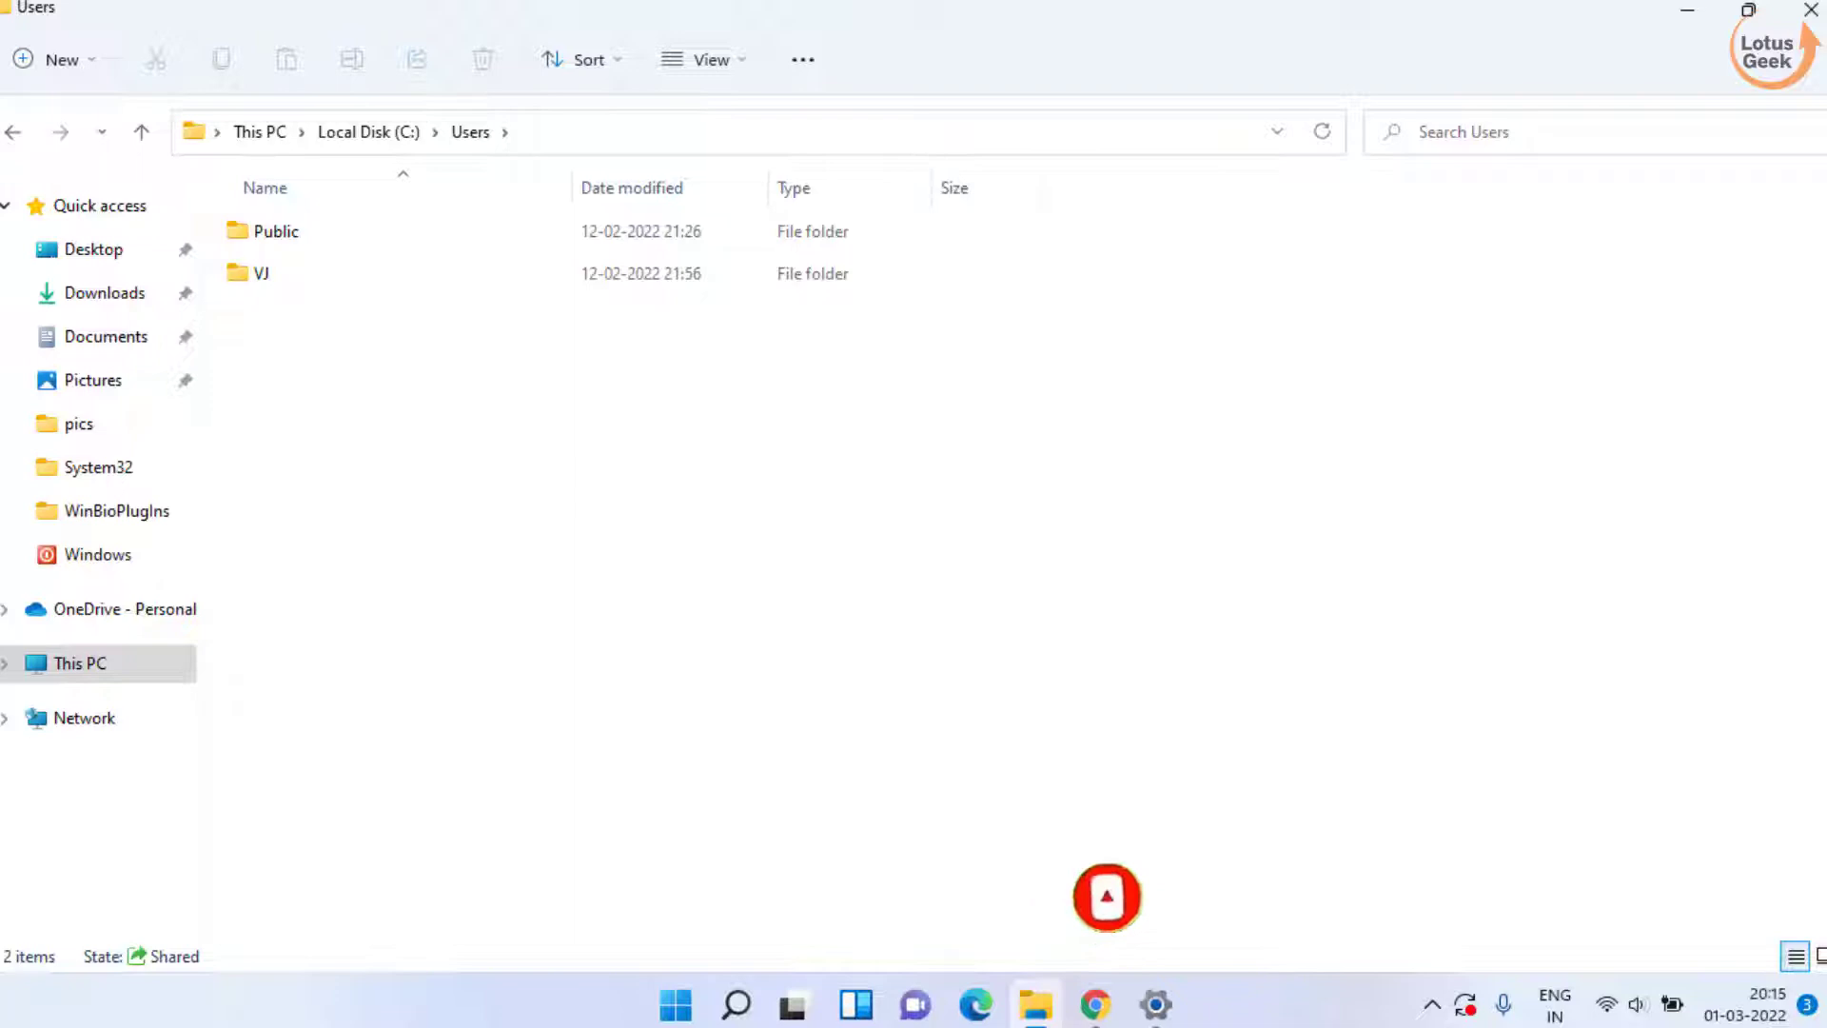
pyautogui.click(1813, 10)
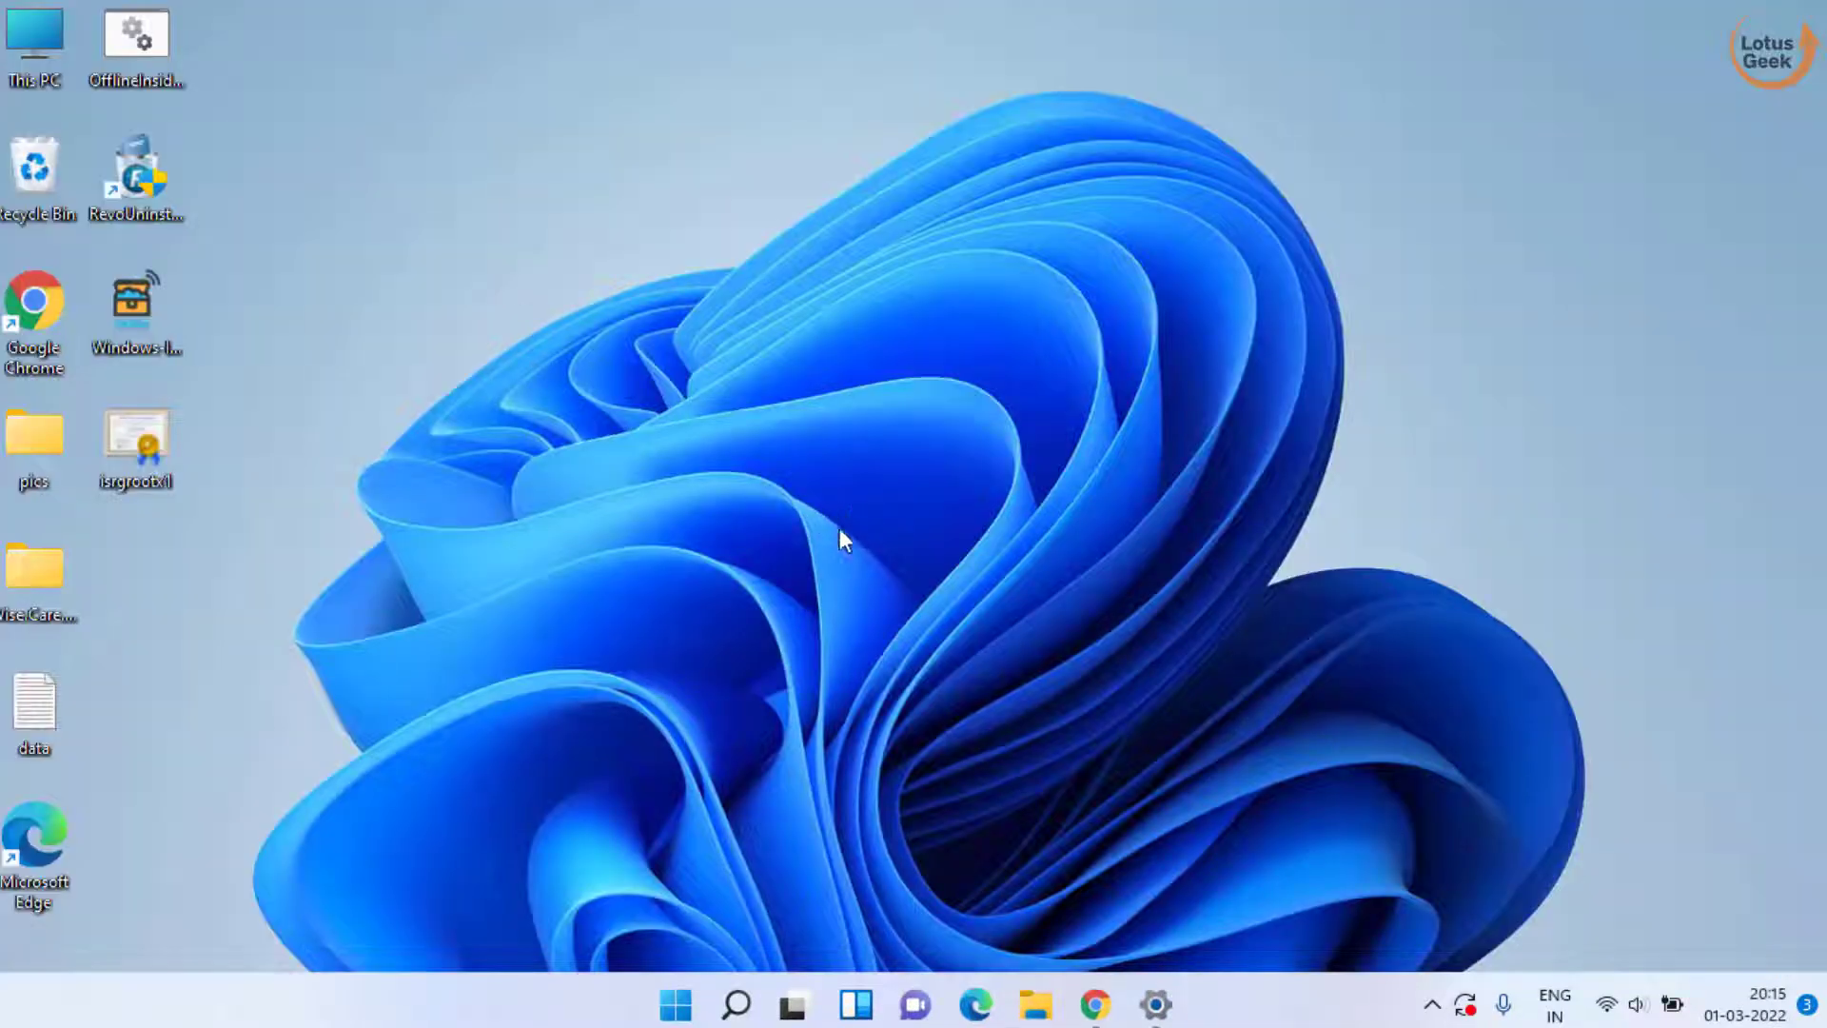
# - Browse to C:\Windows\ServiceProfiles\LocalService, granting permanent access at the permission prompt
pyautogui.press('super+e')
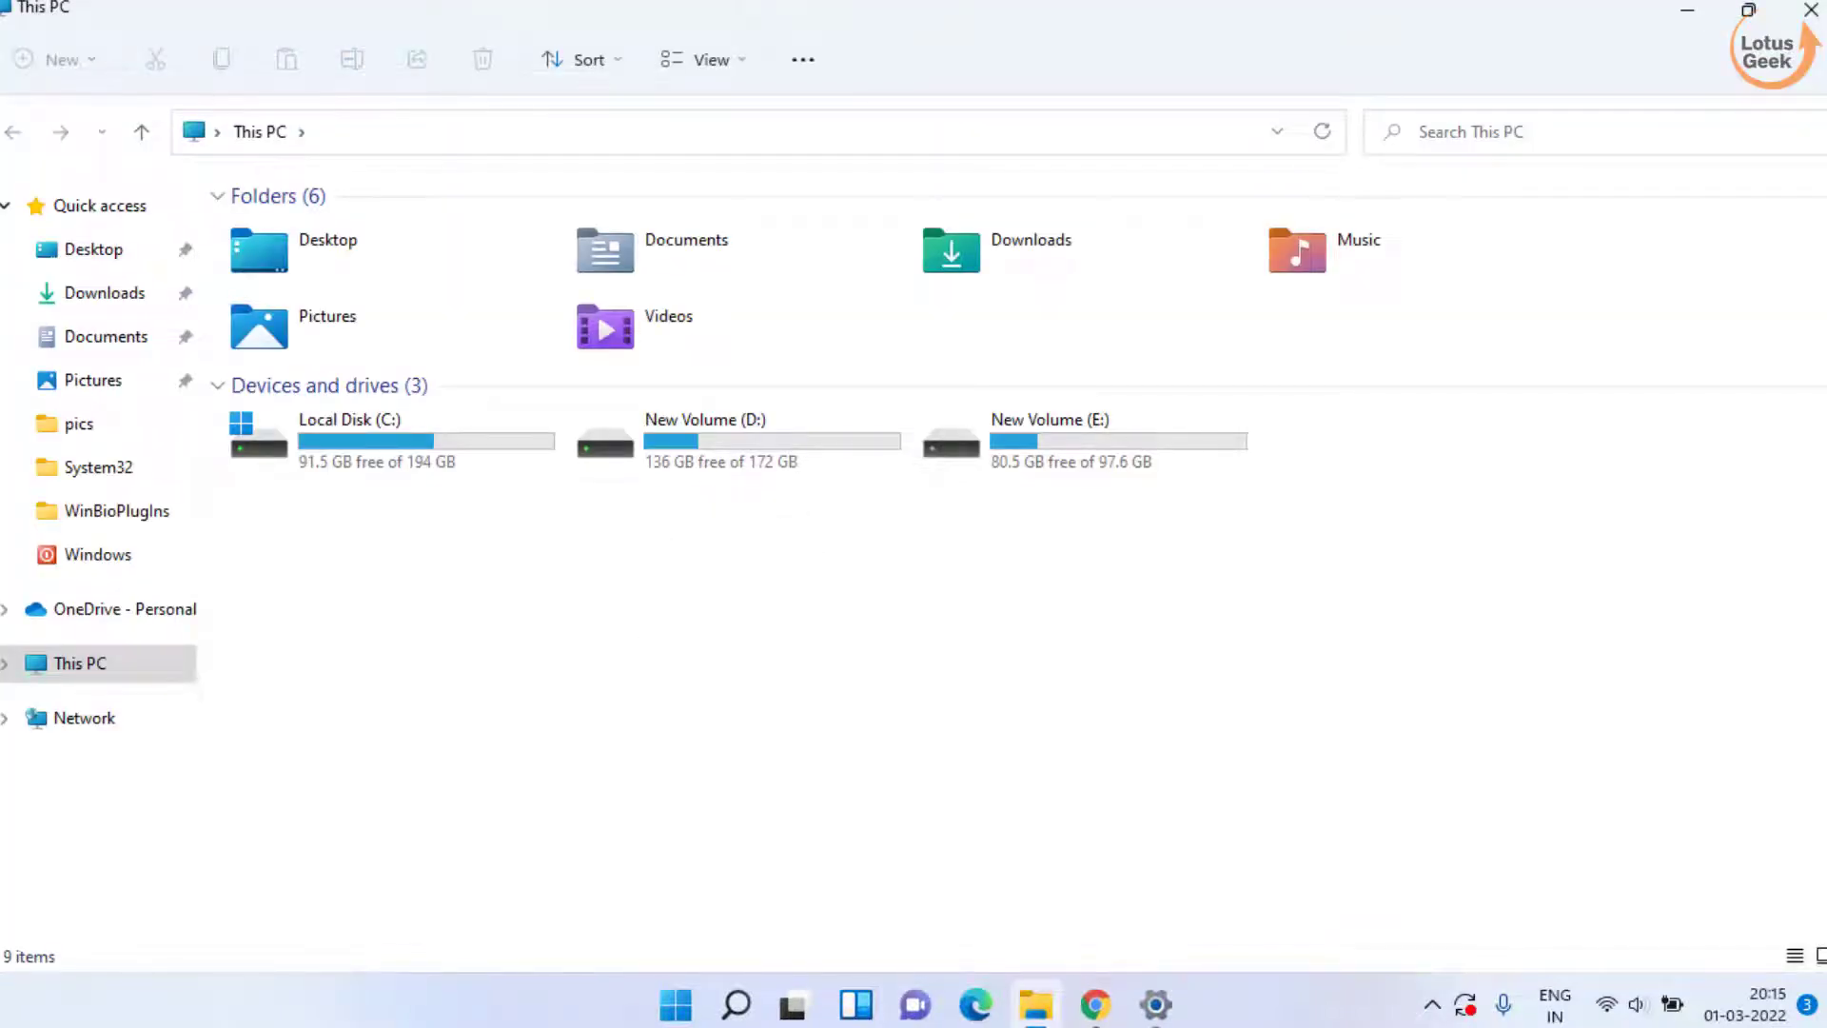
pyautogui.doubleClick(368, 438)
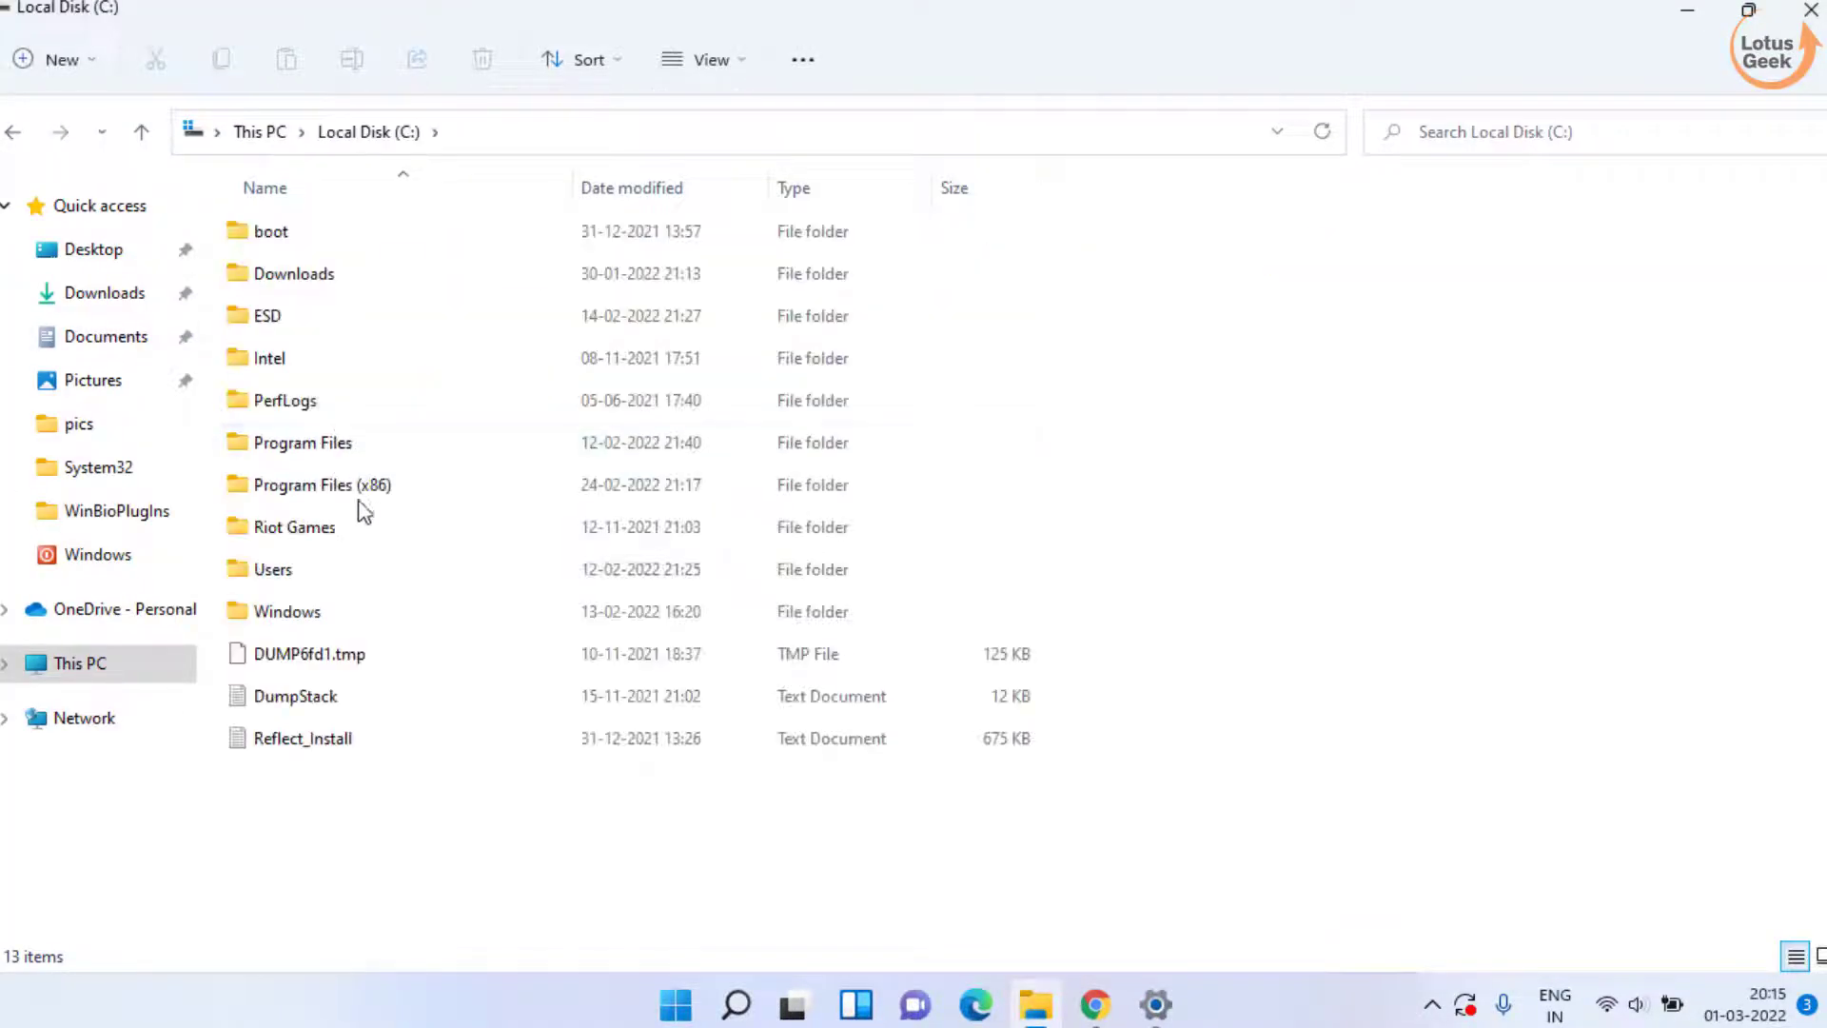
pyautogui.doubleClick(304, 616)
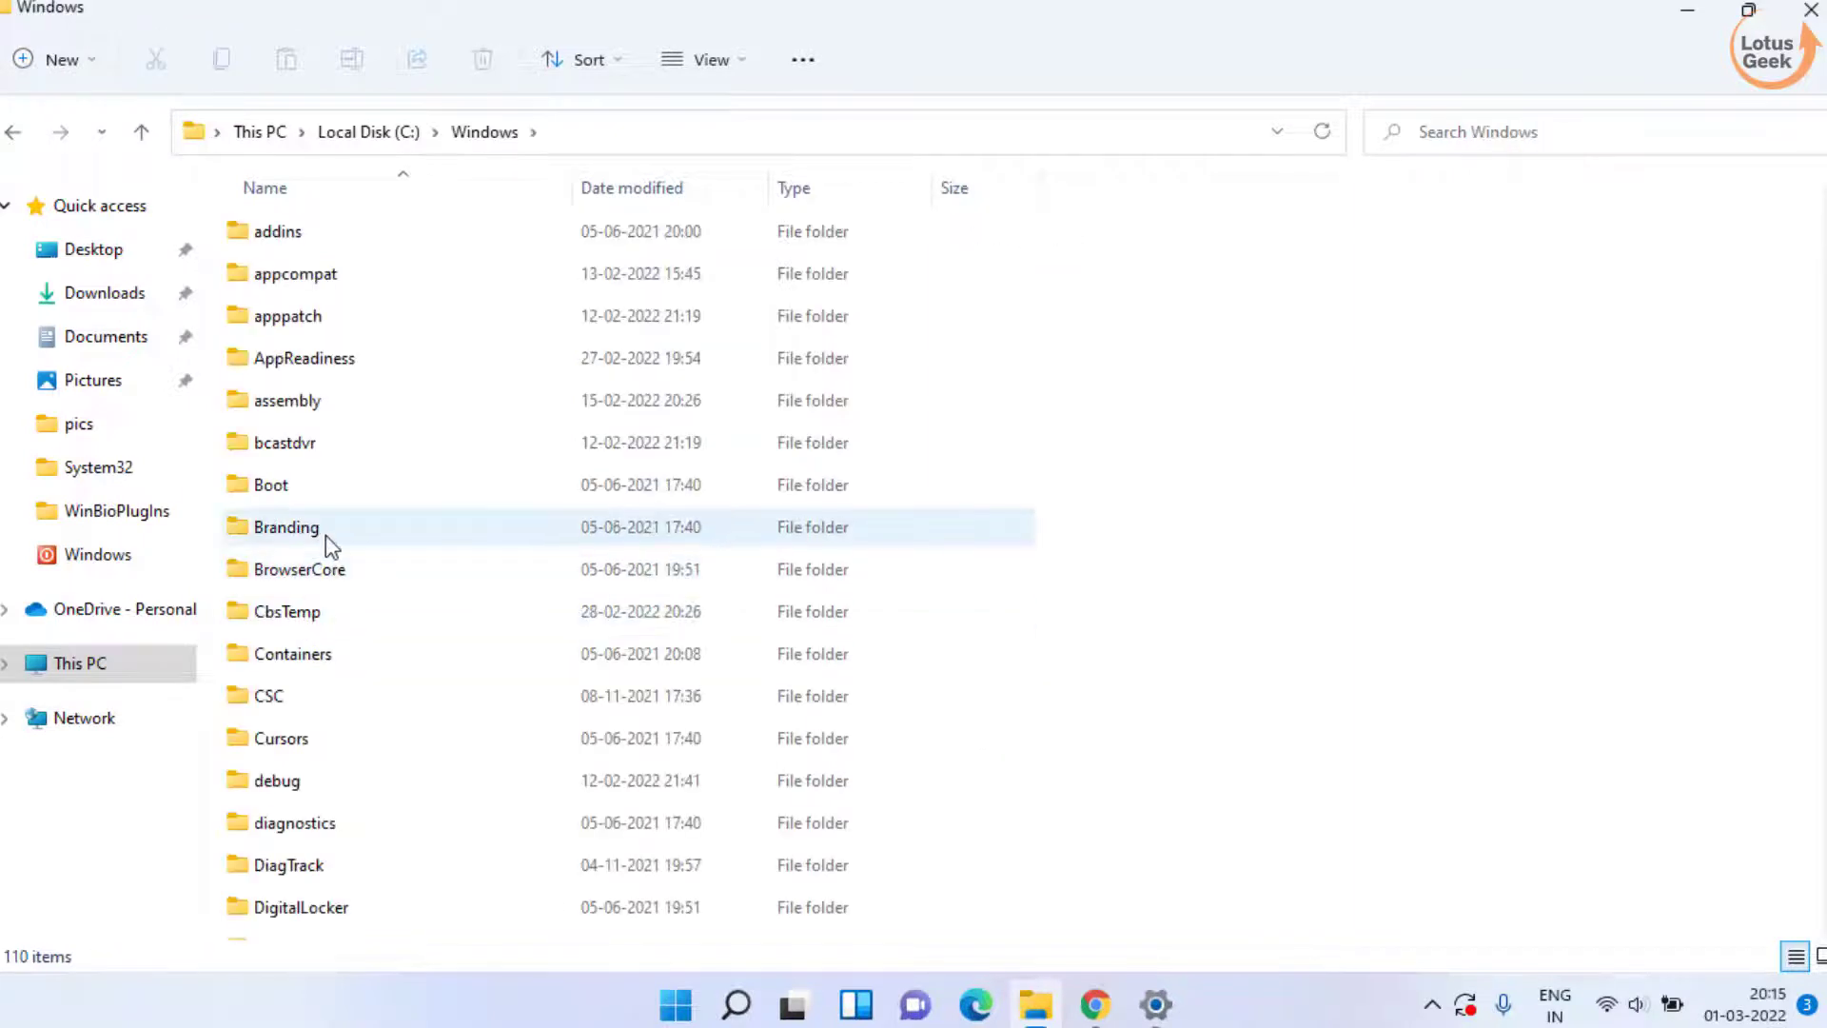
pyautogui.click(325, 533)
pyautogui.press('s')
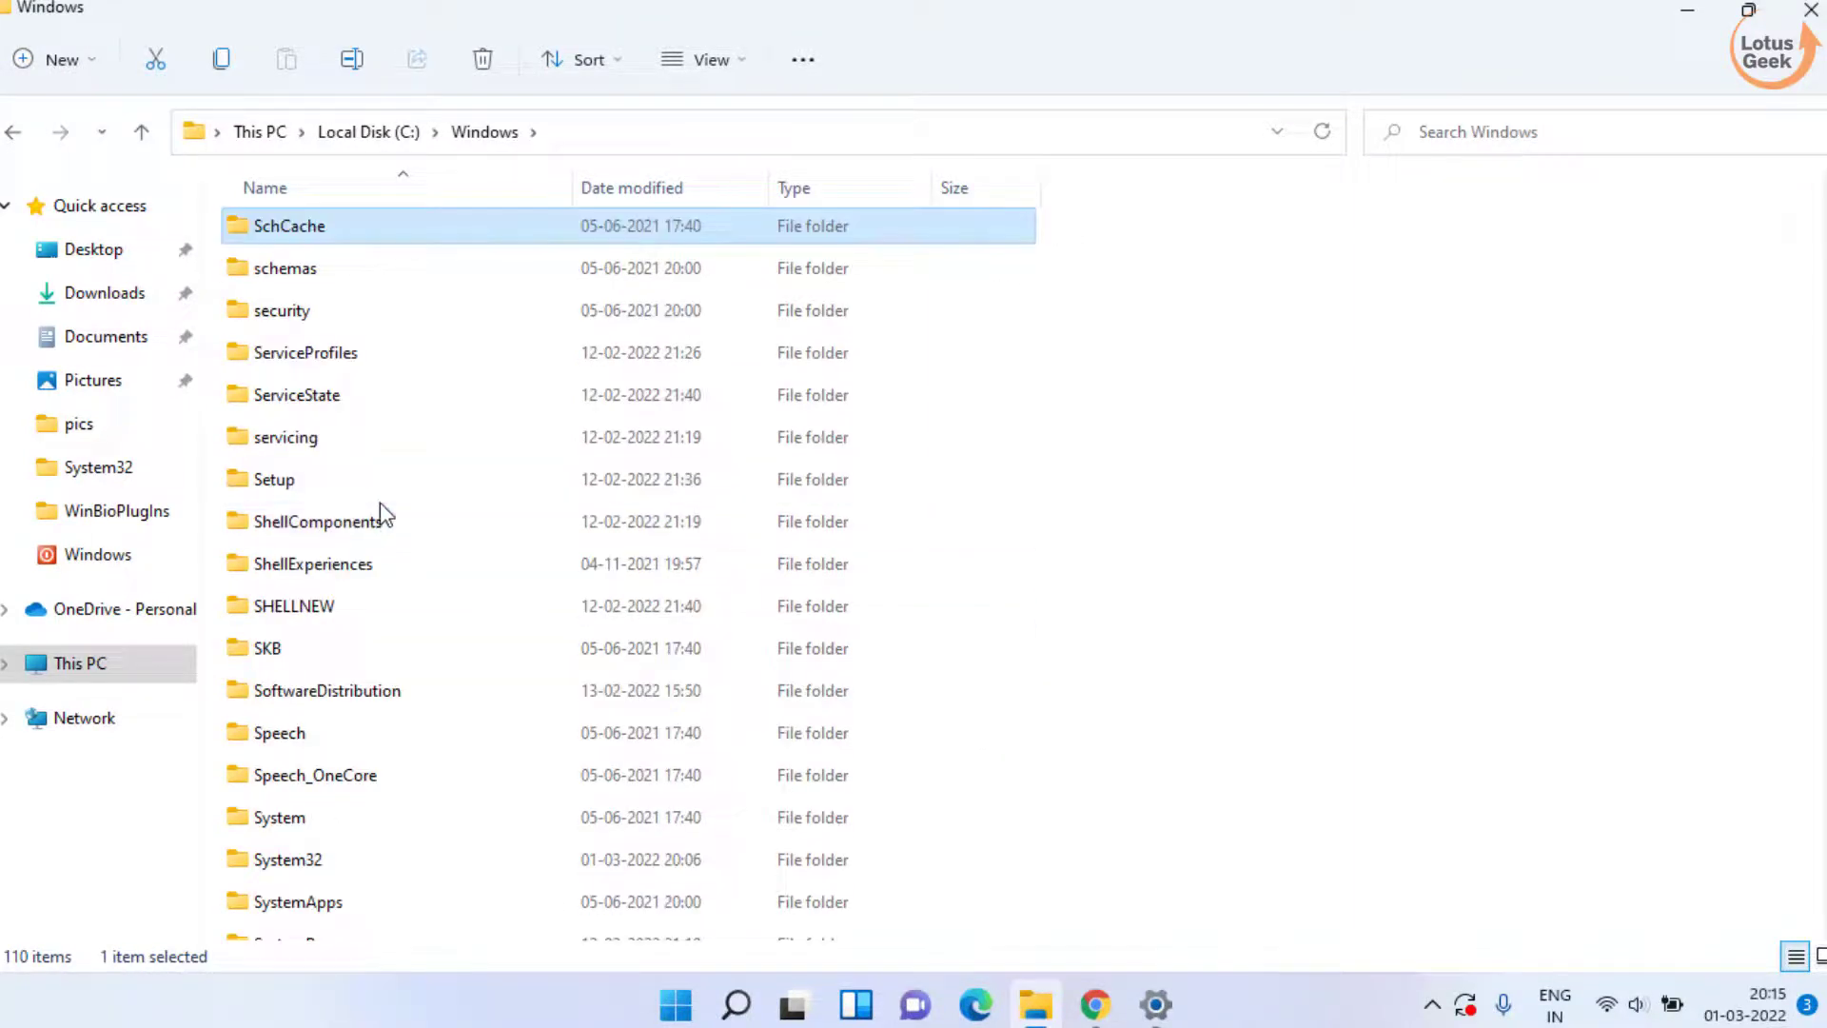
pyautogui.doubleClick(304, 353)
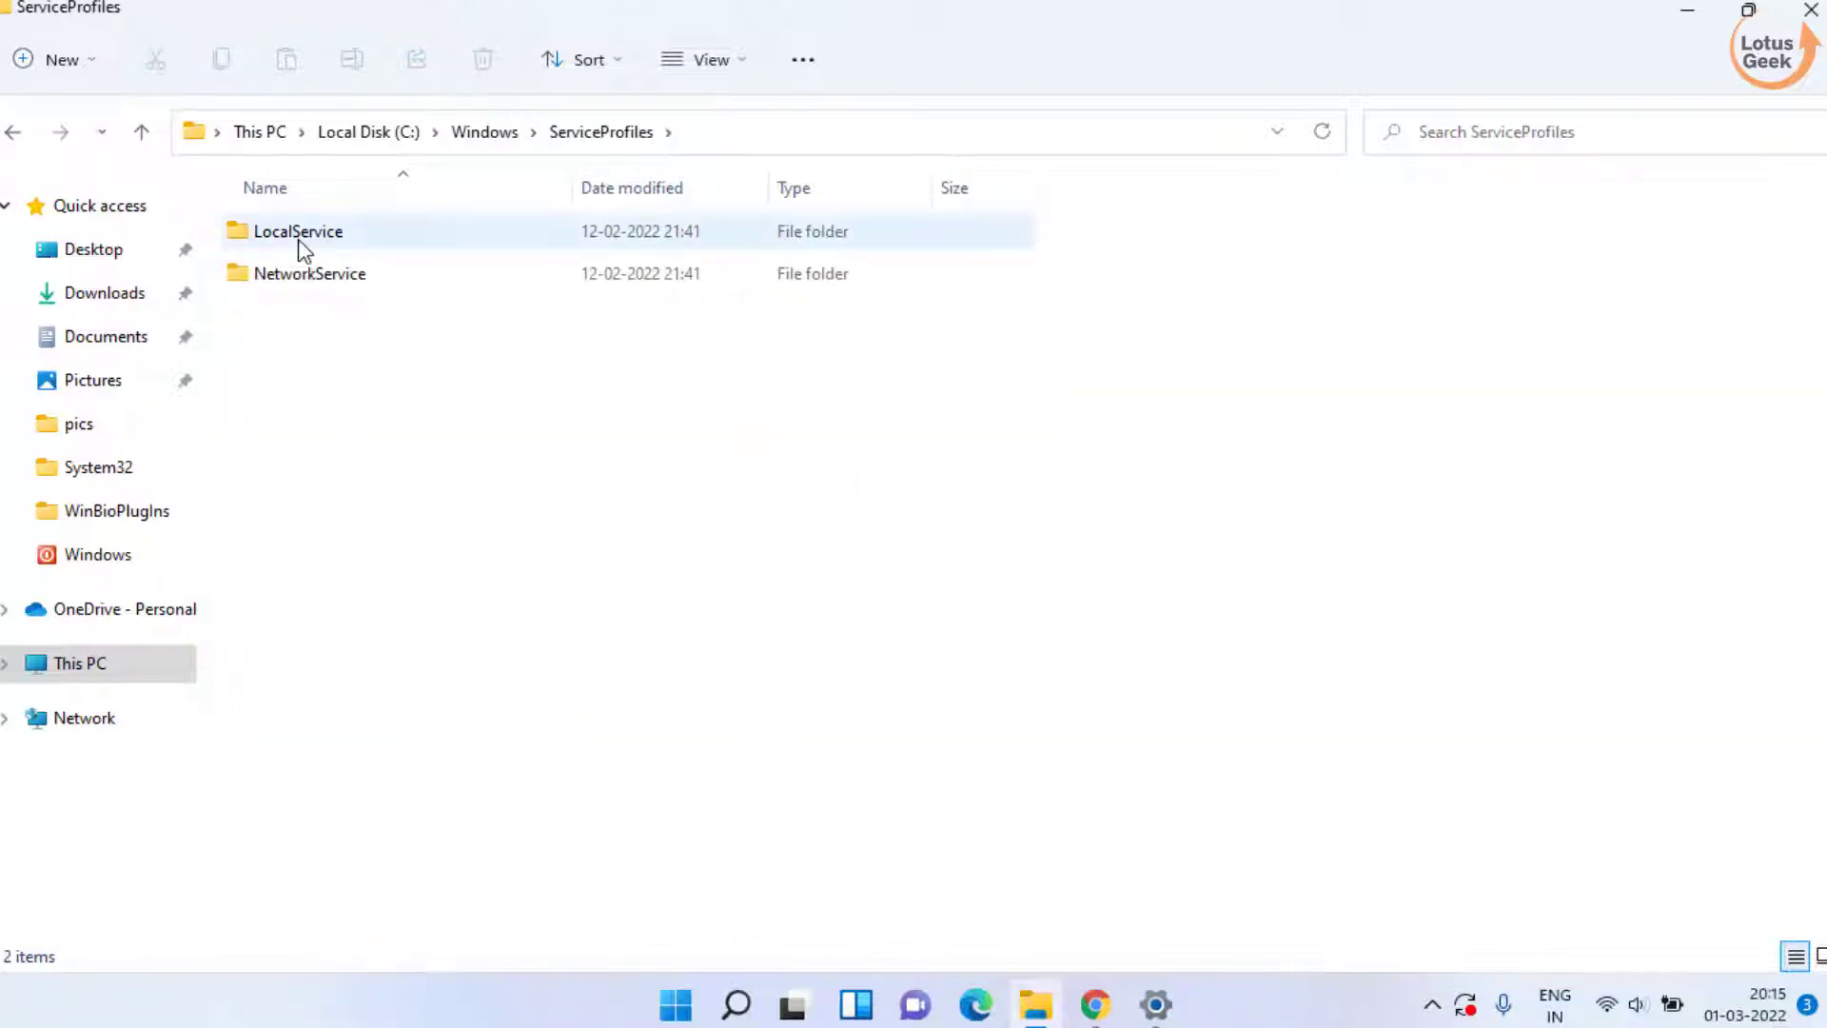
pyautogui.doubleClick(299, 245)
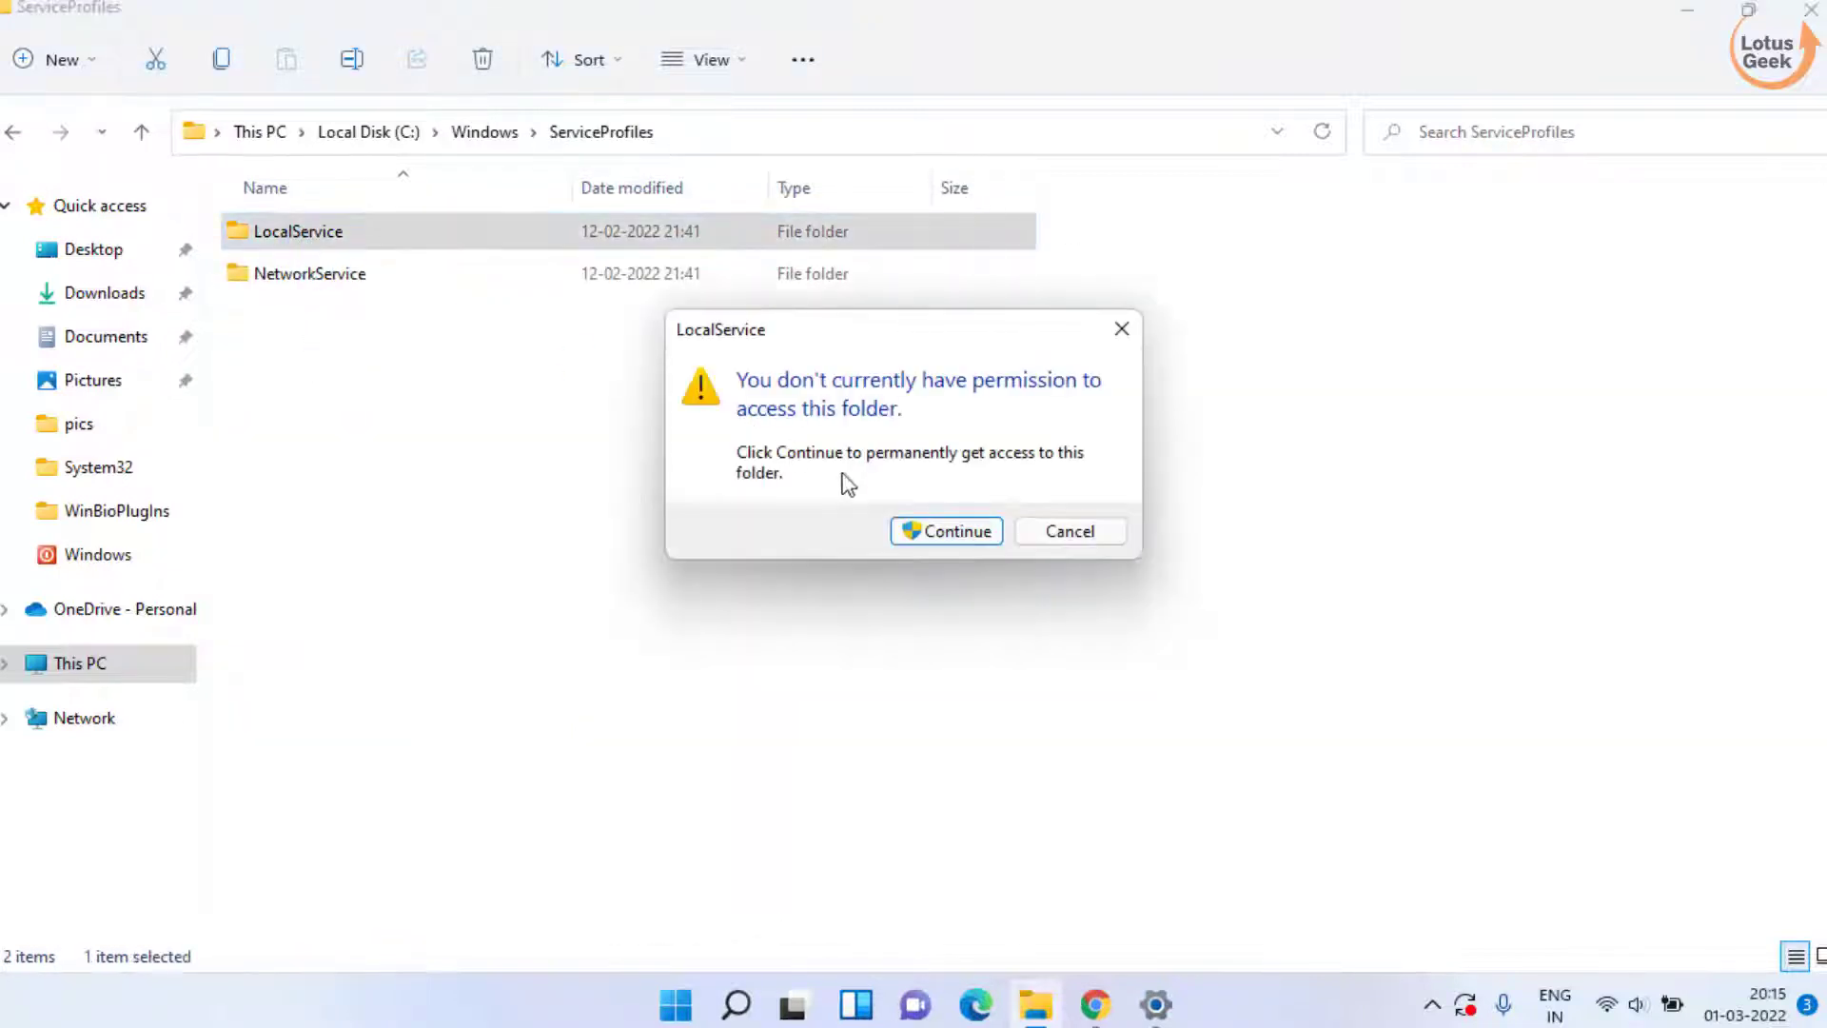
pyautogui.click(949, 534)
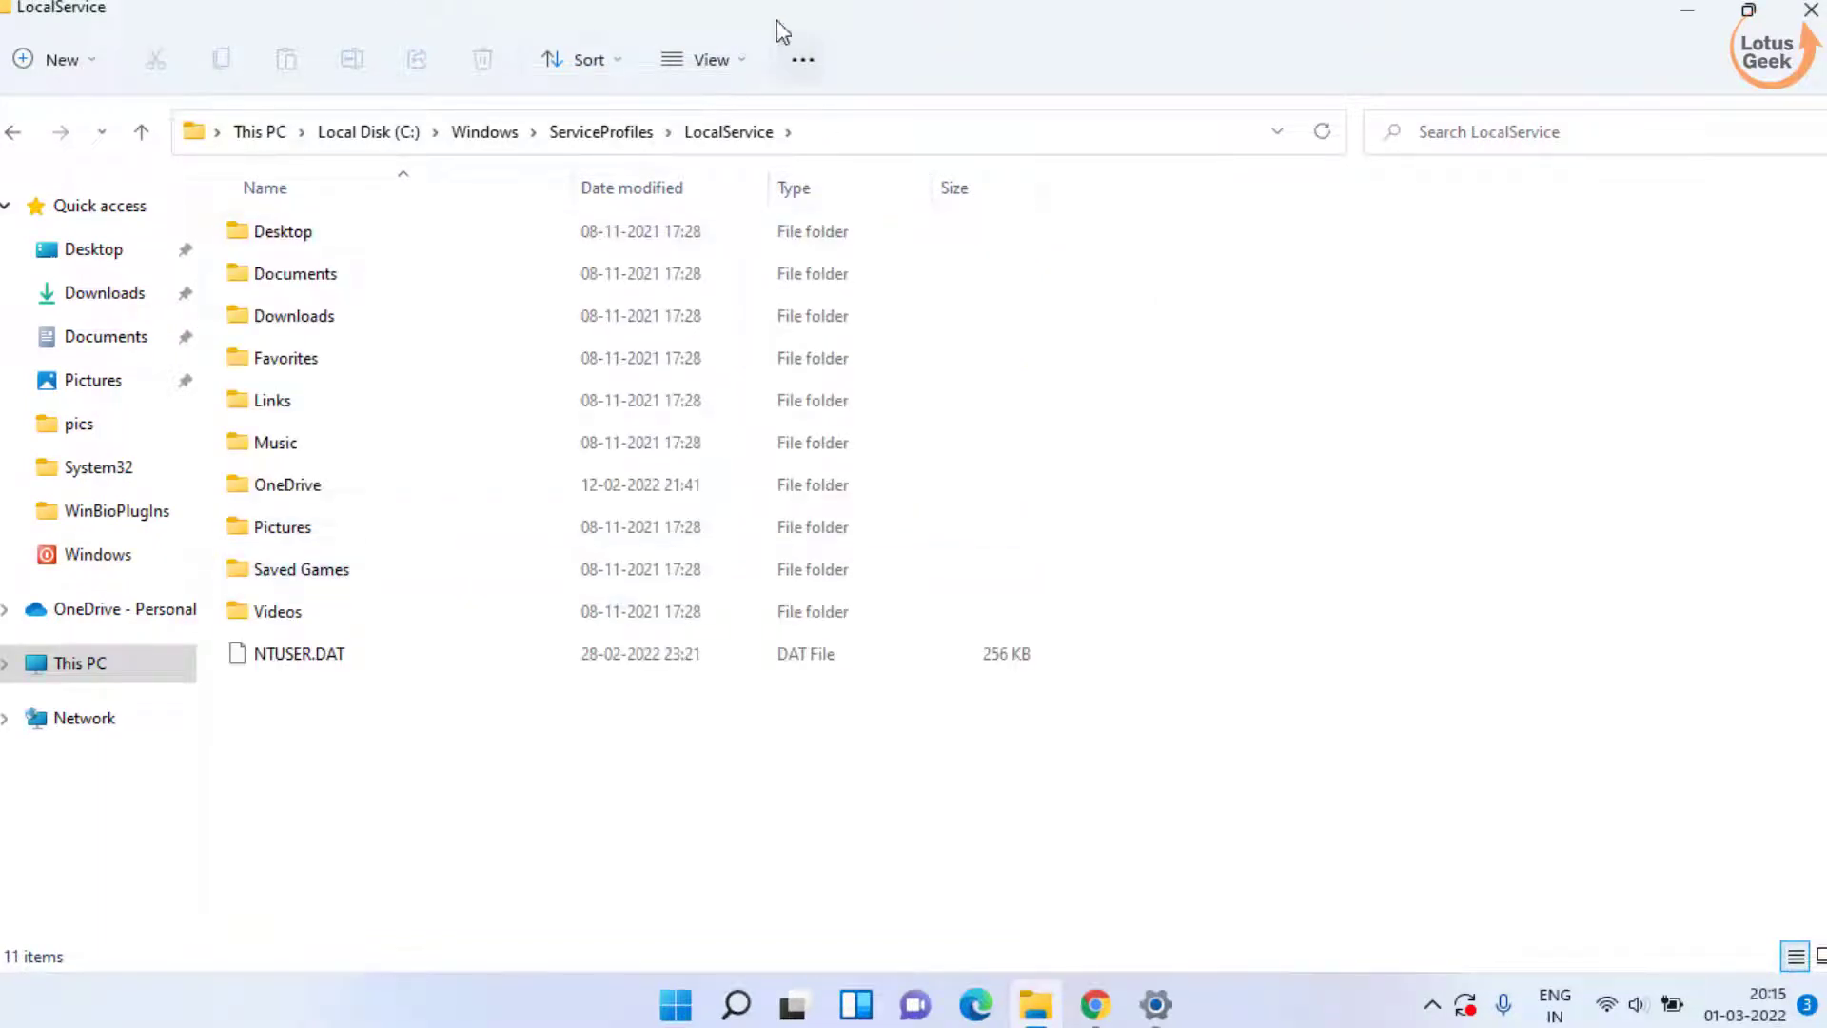
# - Turn on showing hidden items in File Explorer's view options
pyautogui.click(756, 65)
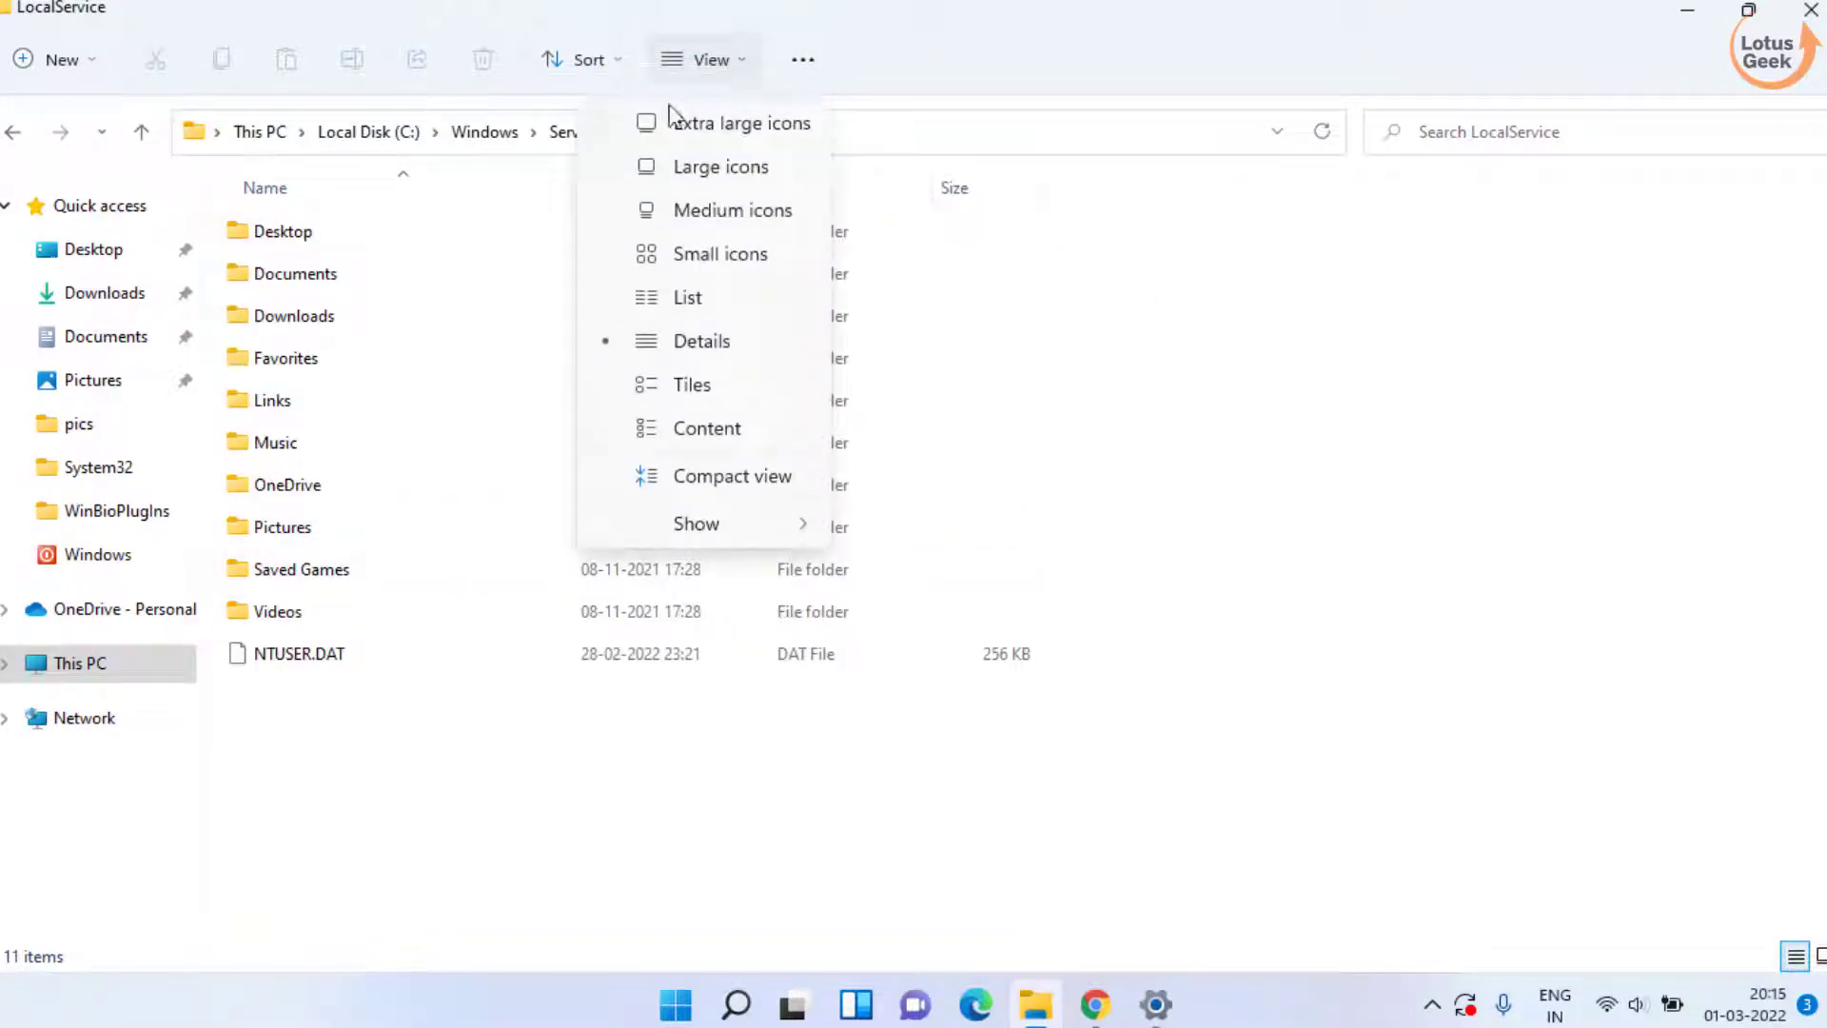
pyautogui.moveTo(731, 519)
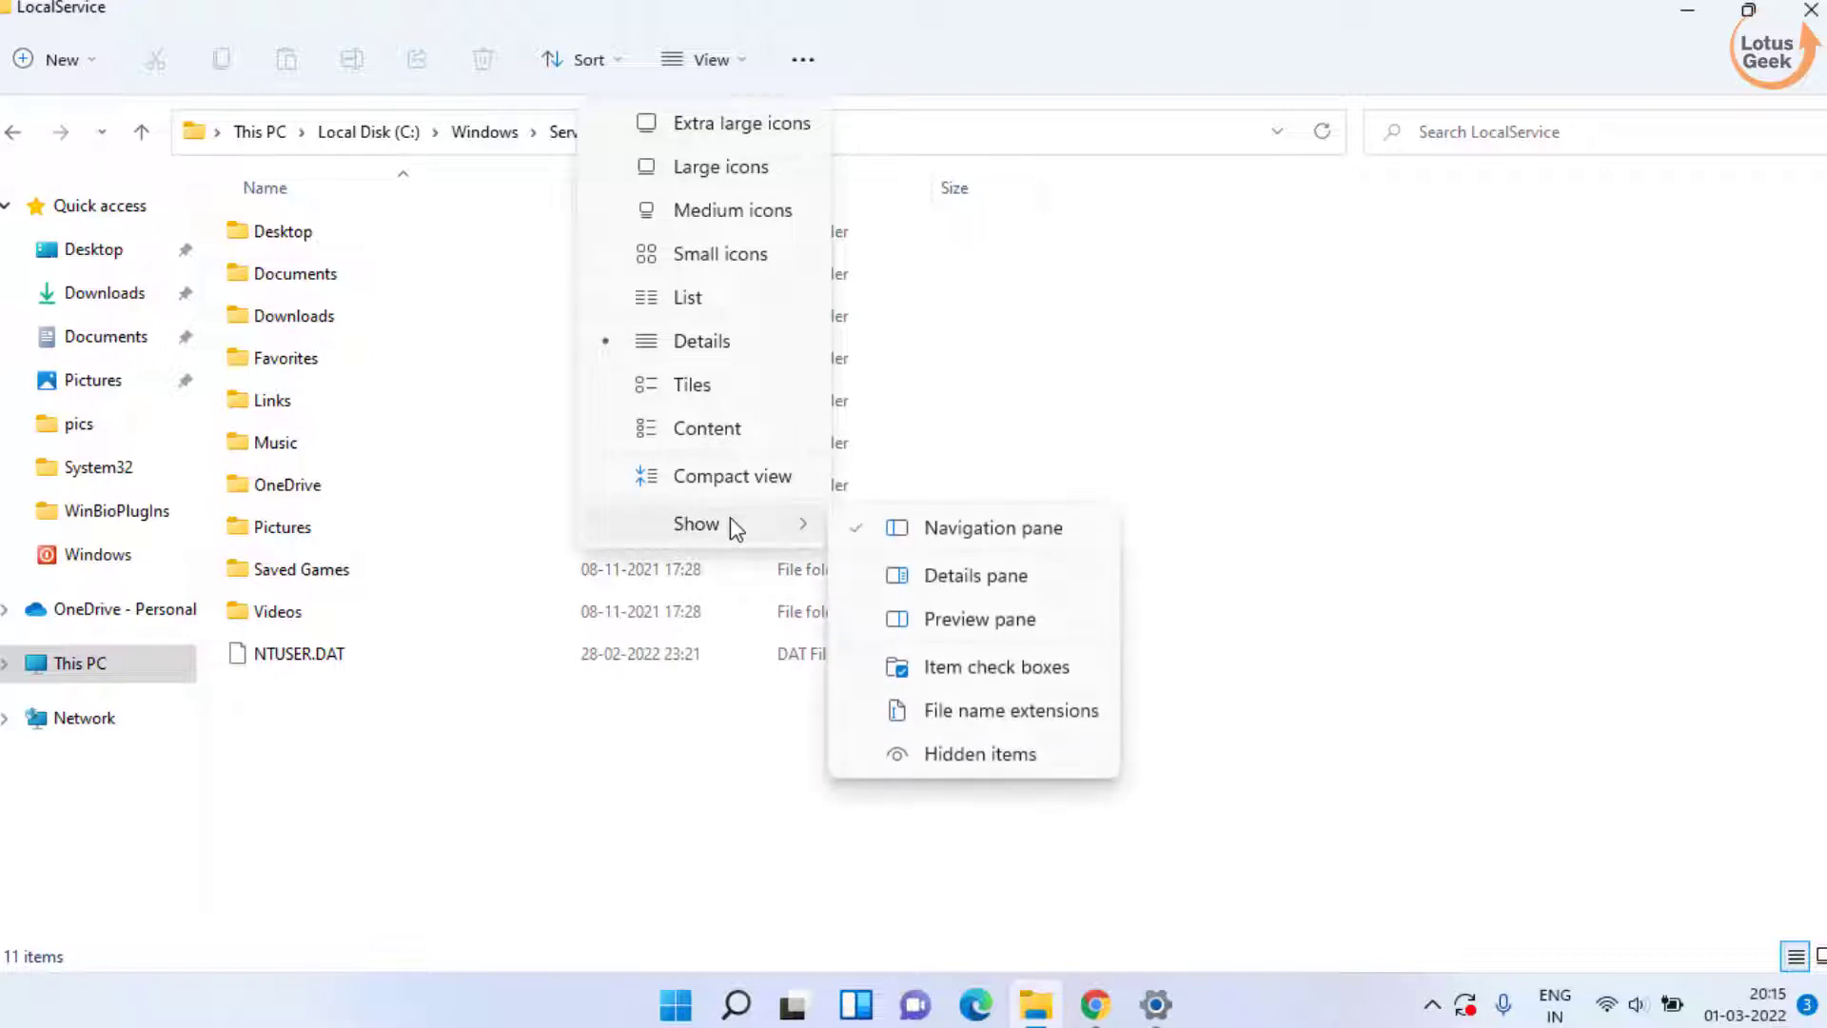
pyautogui.click(974, 758)
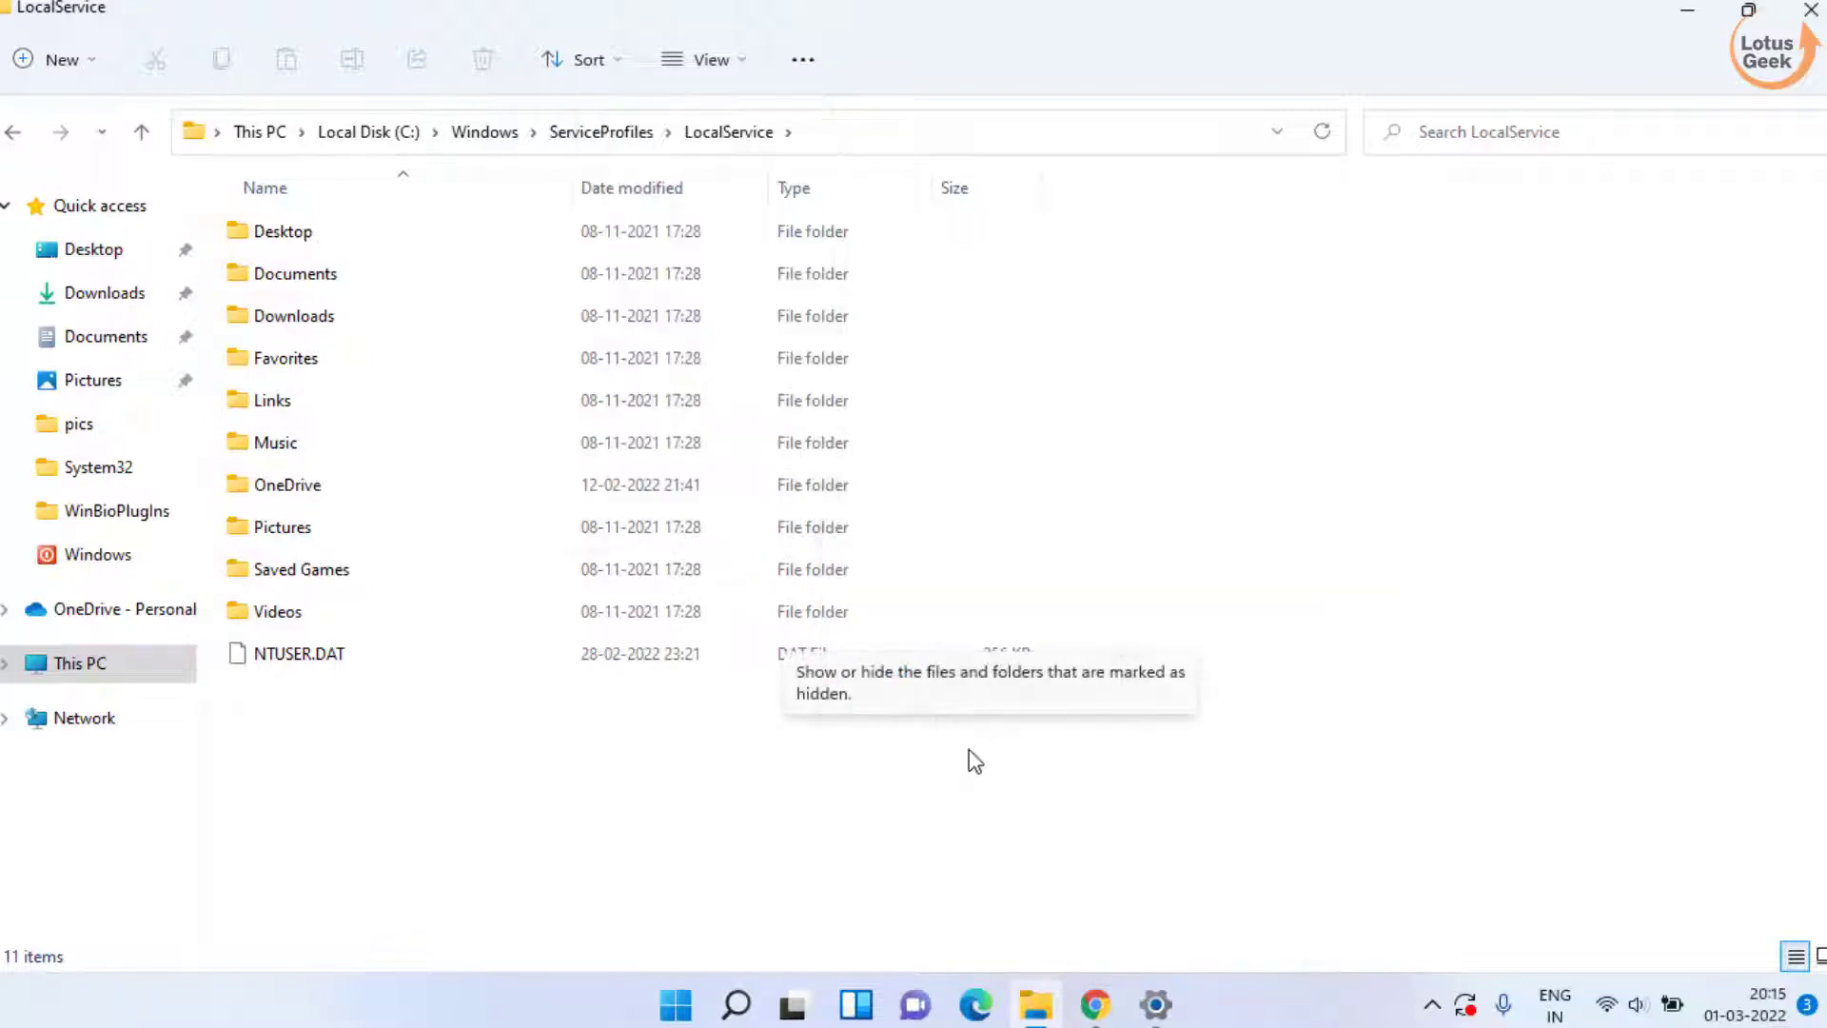
# - Open AppData, Local, then Microsoft, granting access at each permission prompt
pyautogui.click(308, 244)
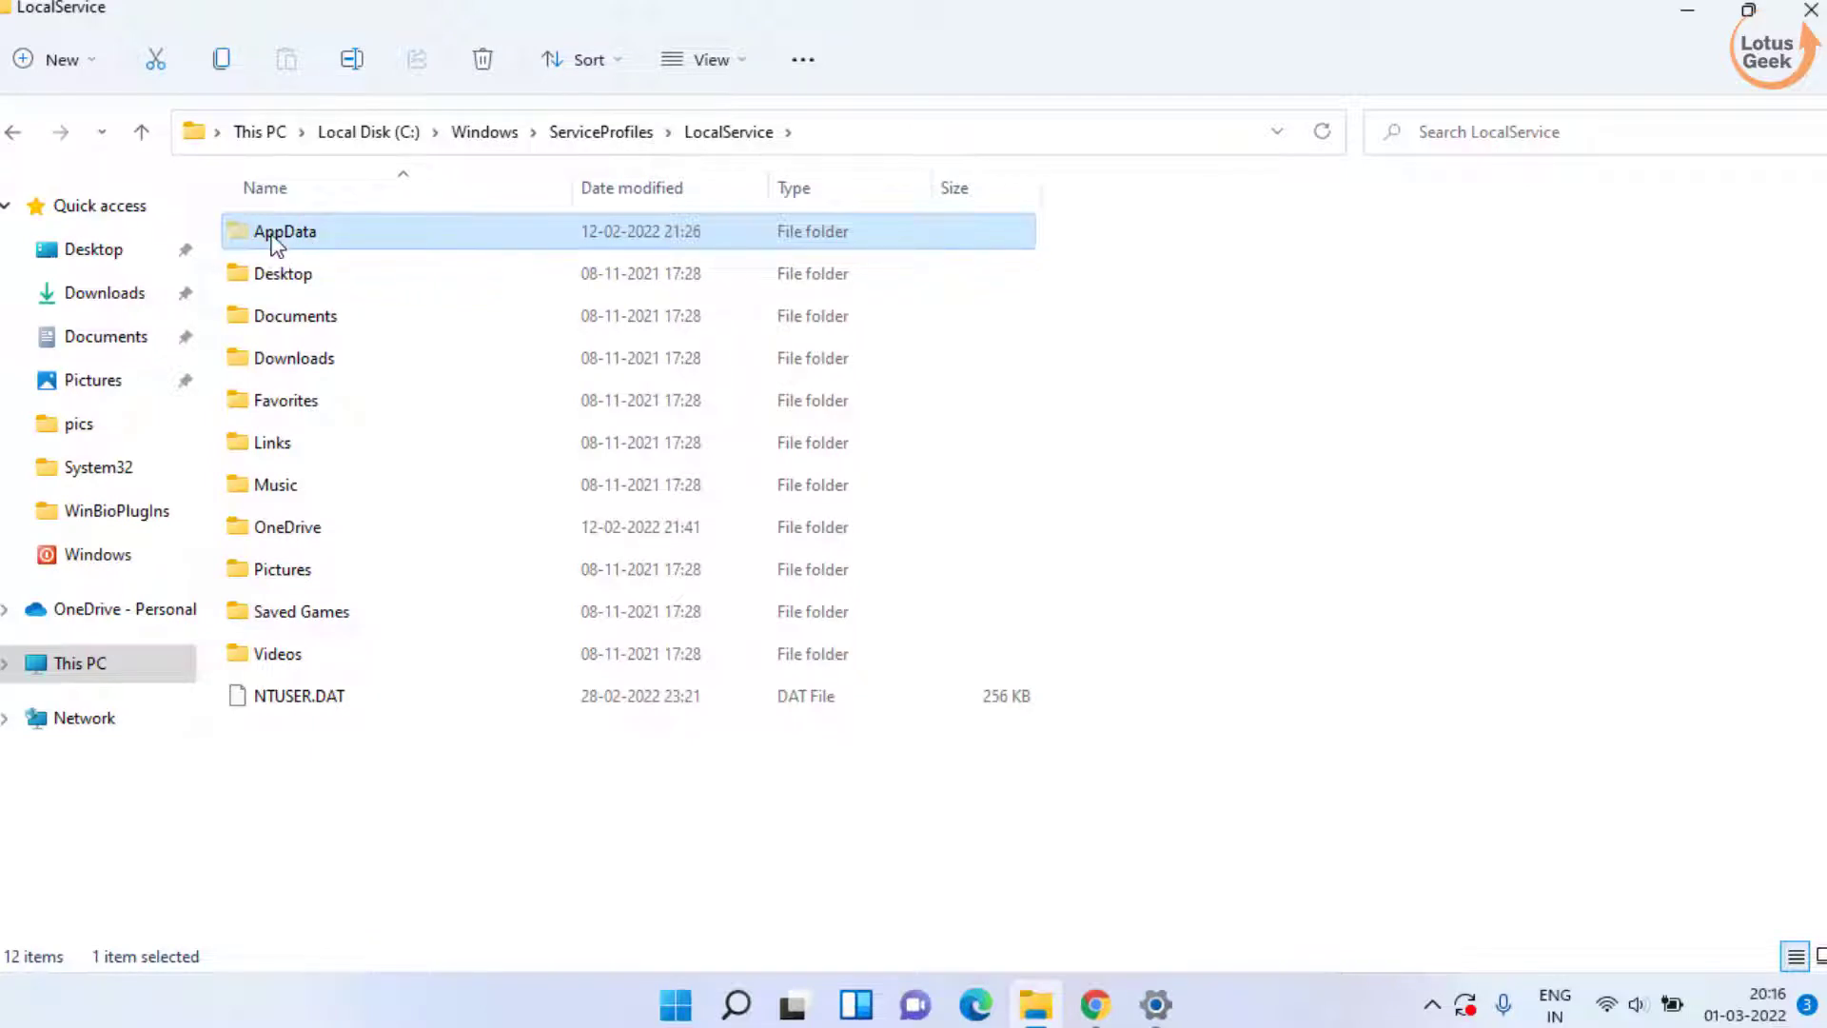
pyautogui.doubleClick(276, 243)
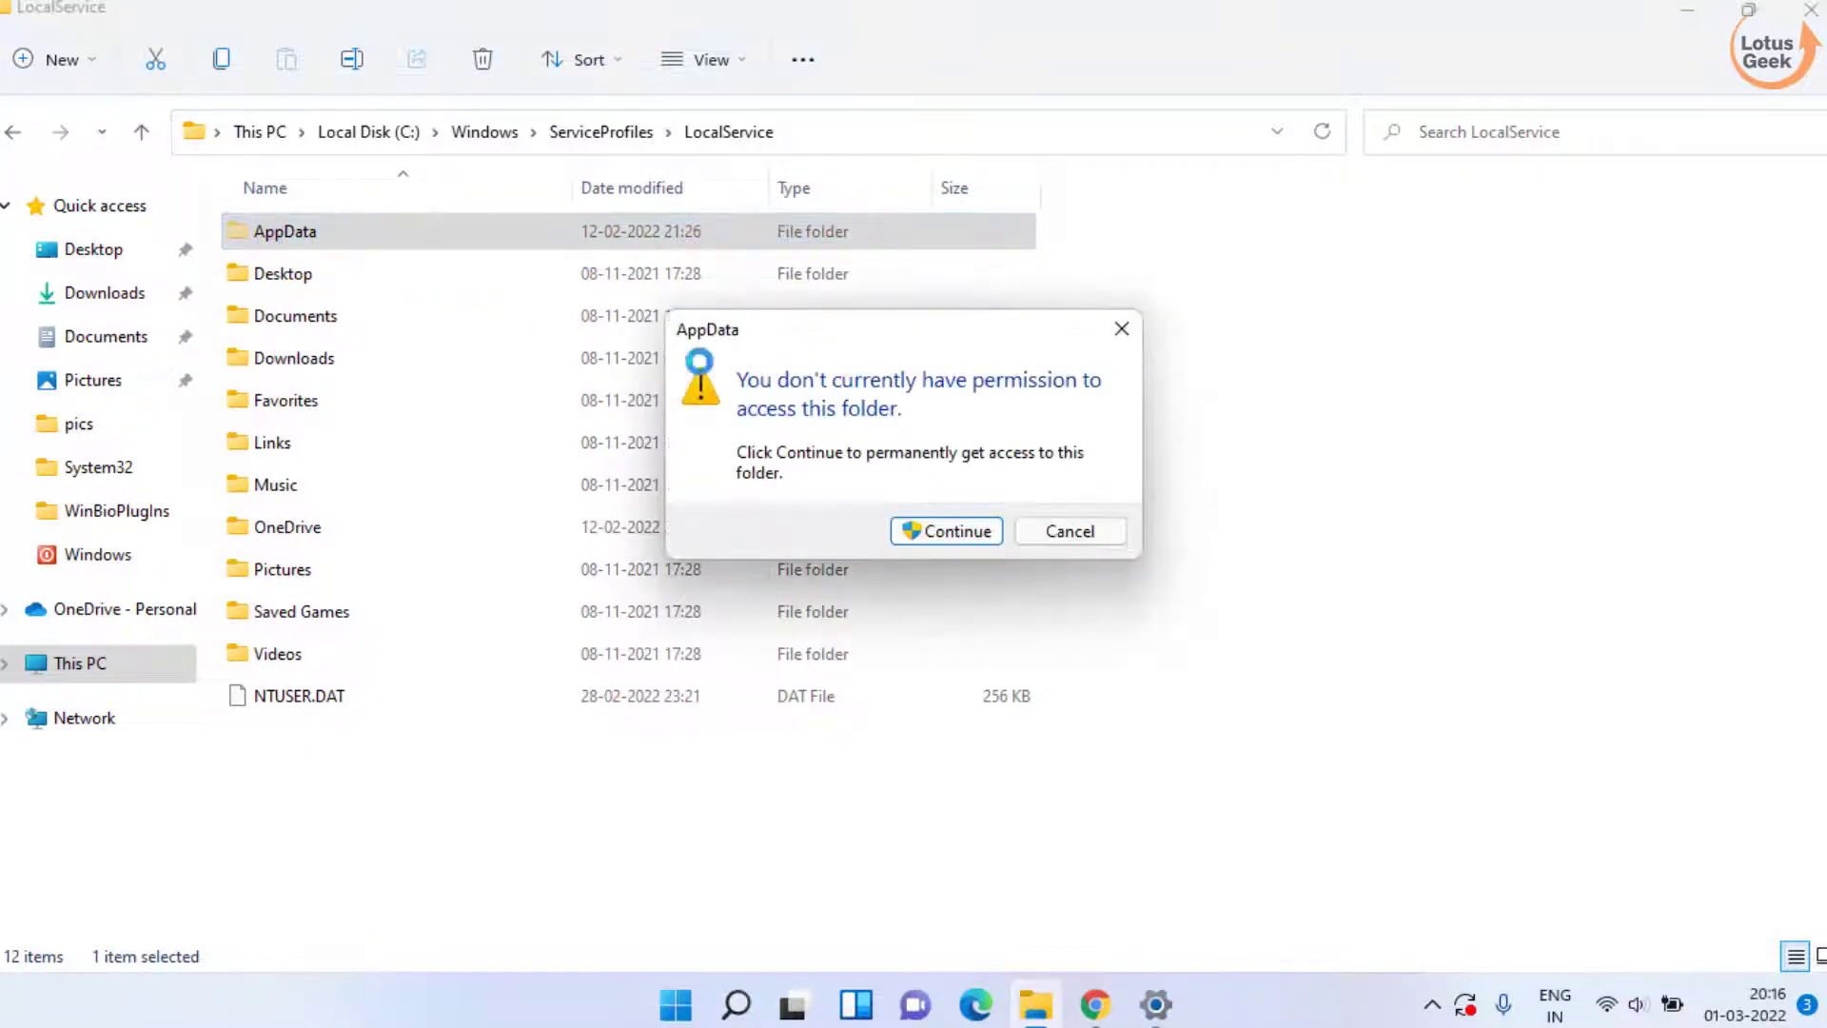
pyautogui.click(954, 531)
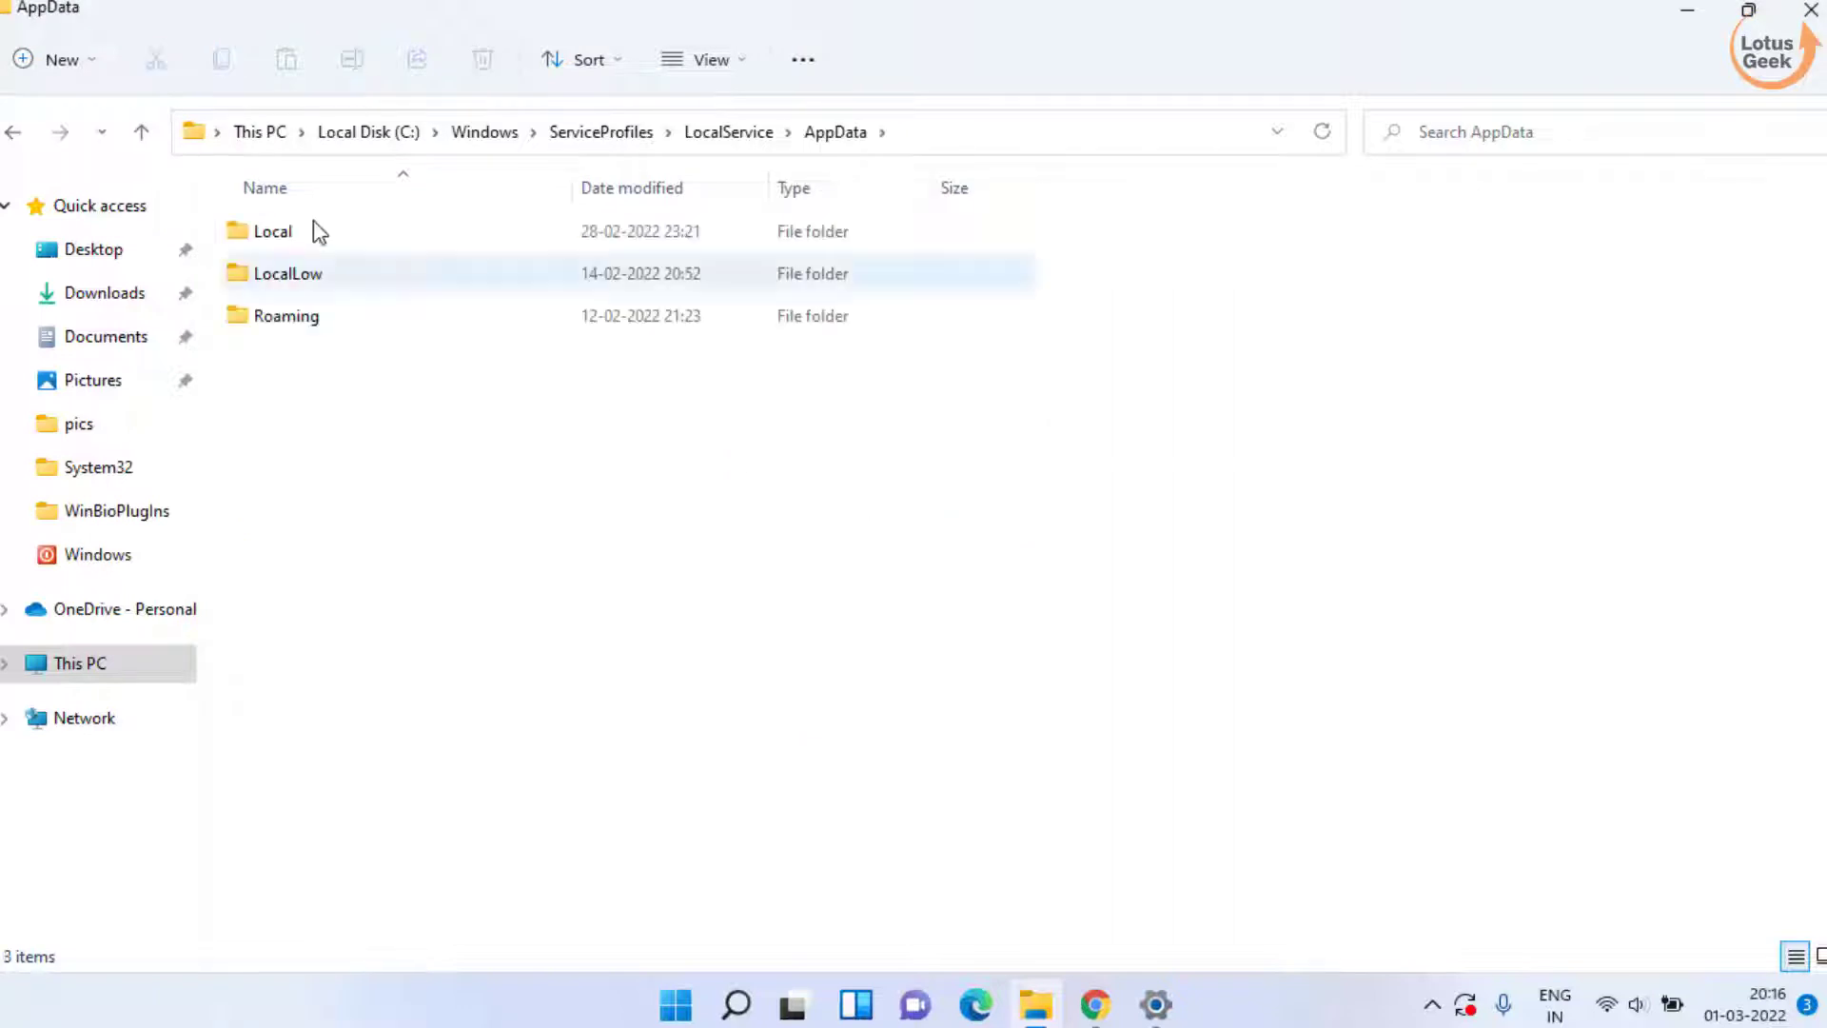
pyautogui.doubleClick(276, 238)
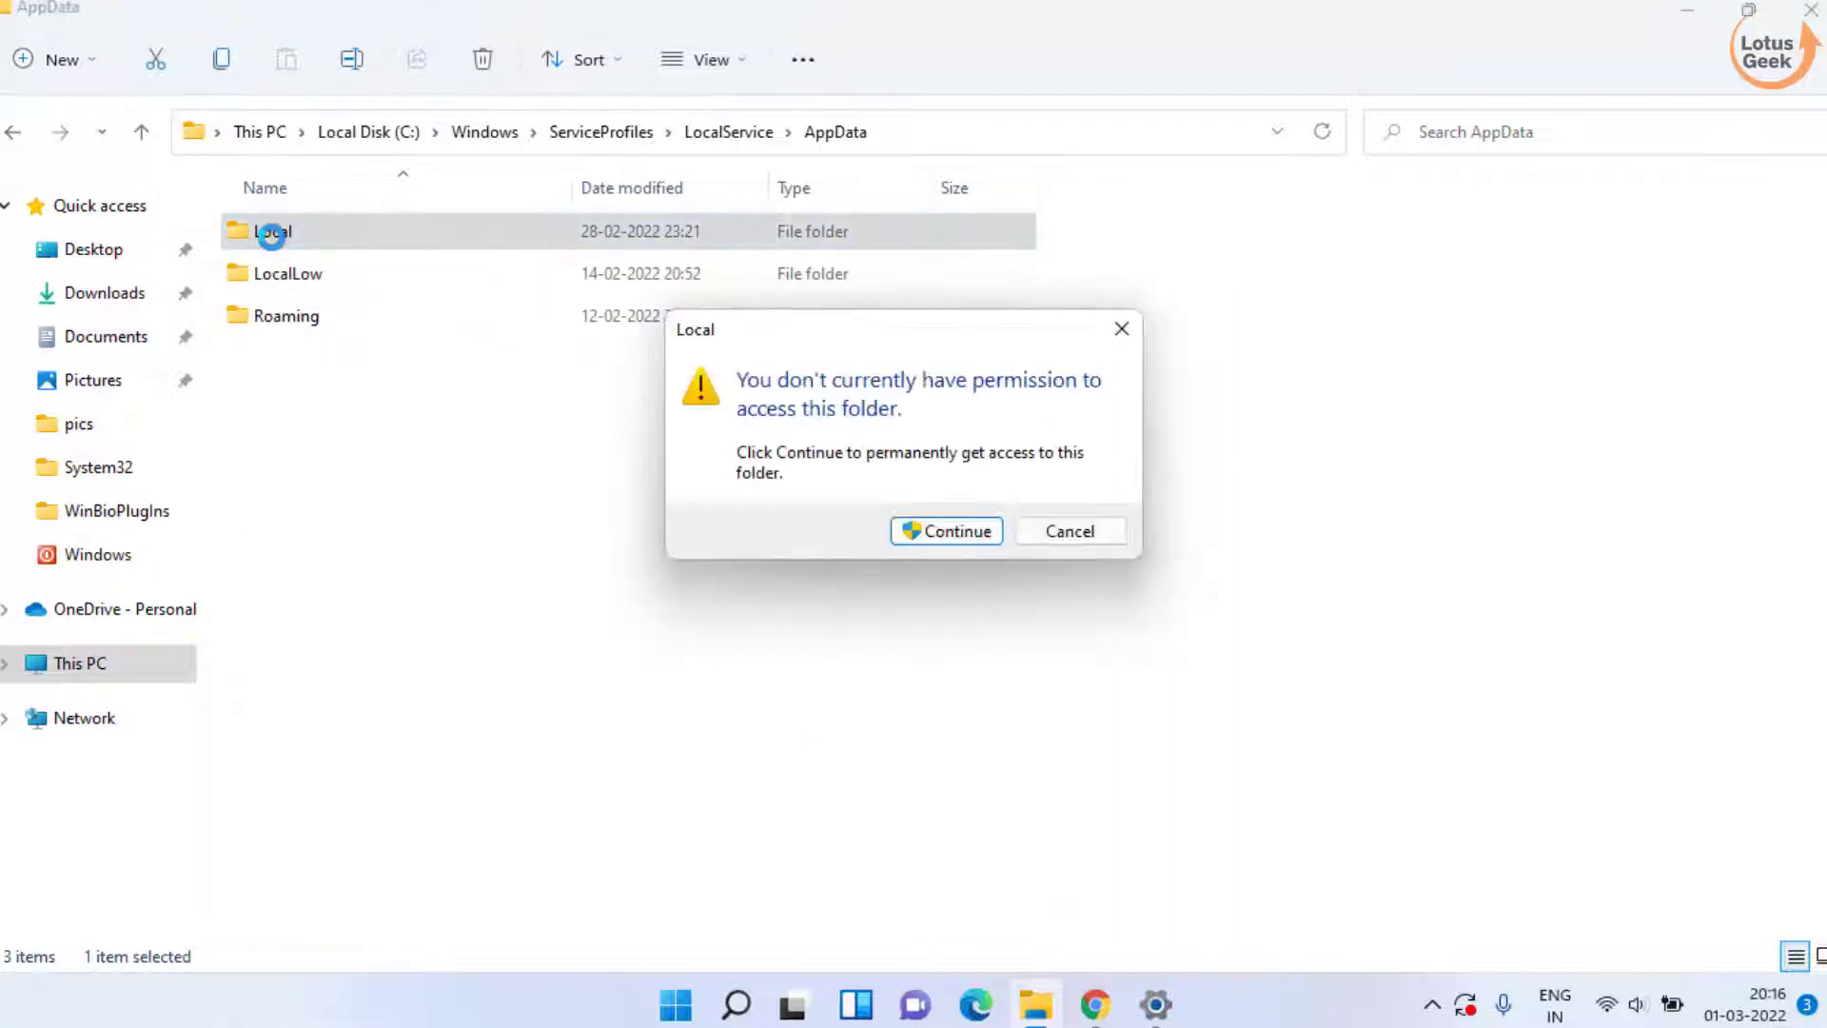
pyautogui.click(951, 538)
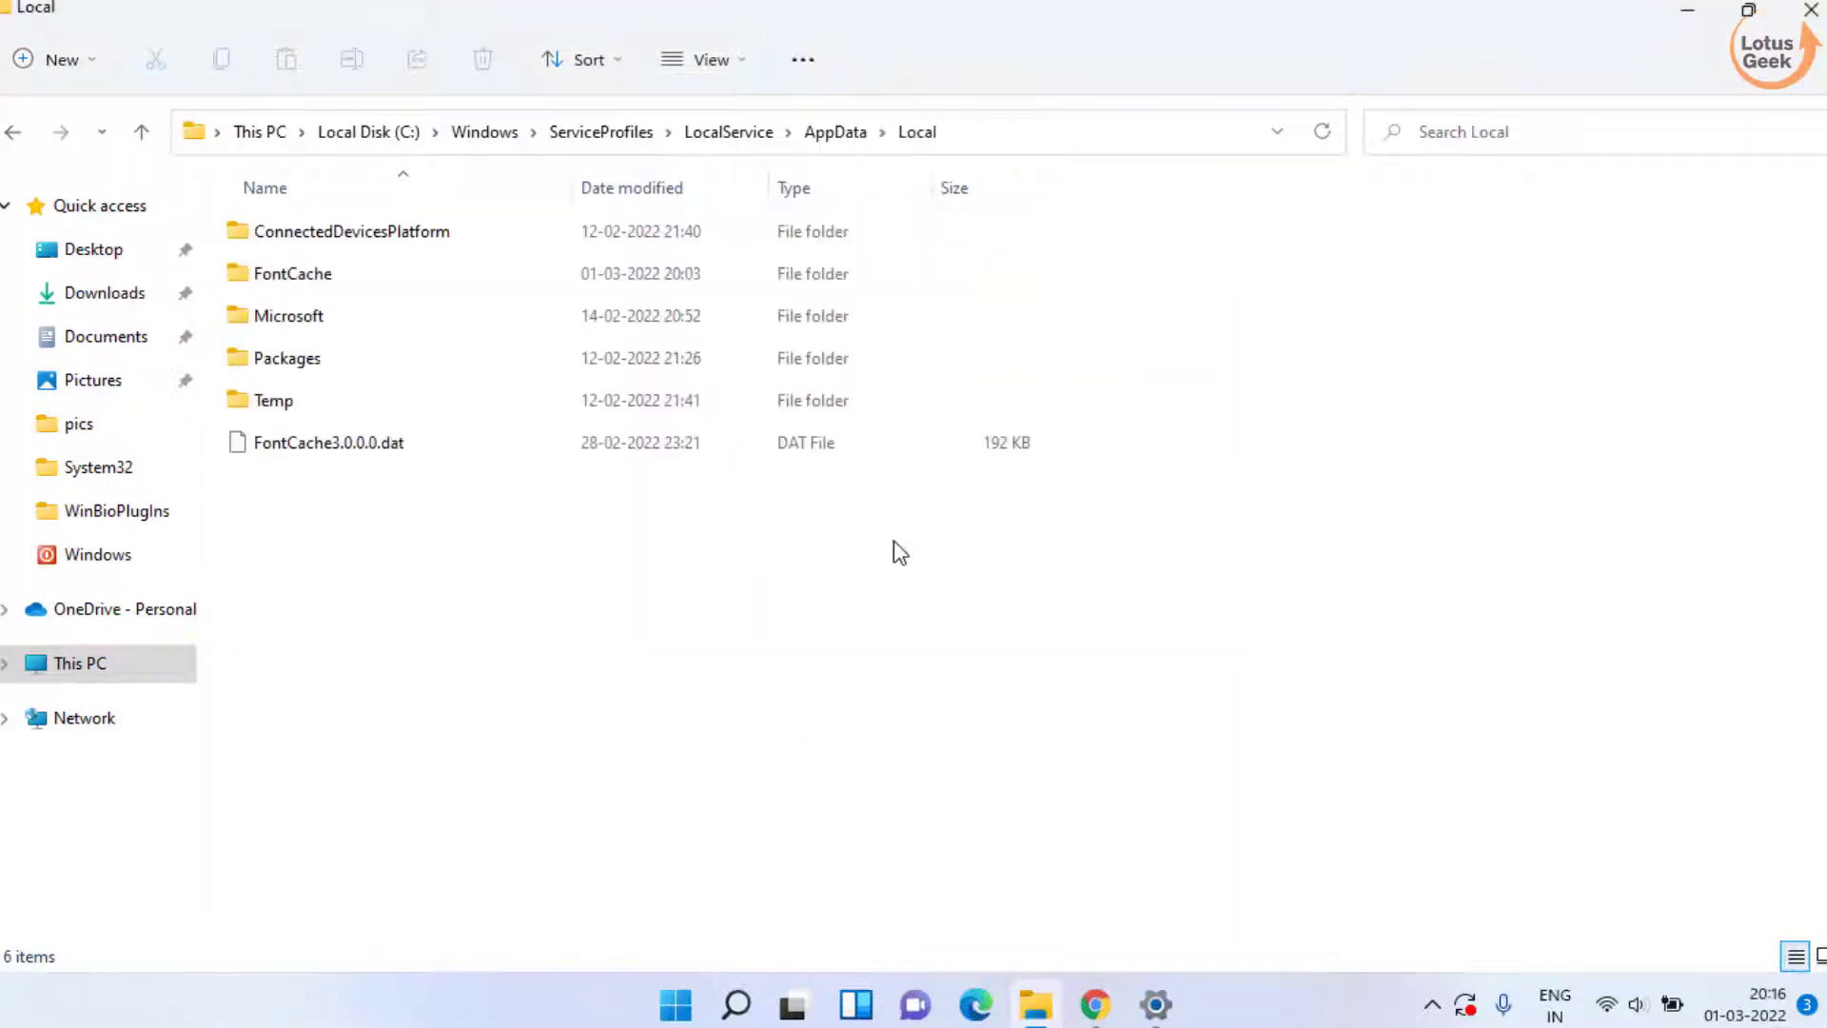
pyautogui.doubleClick(286, 316)
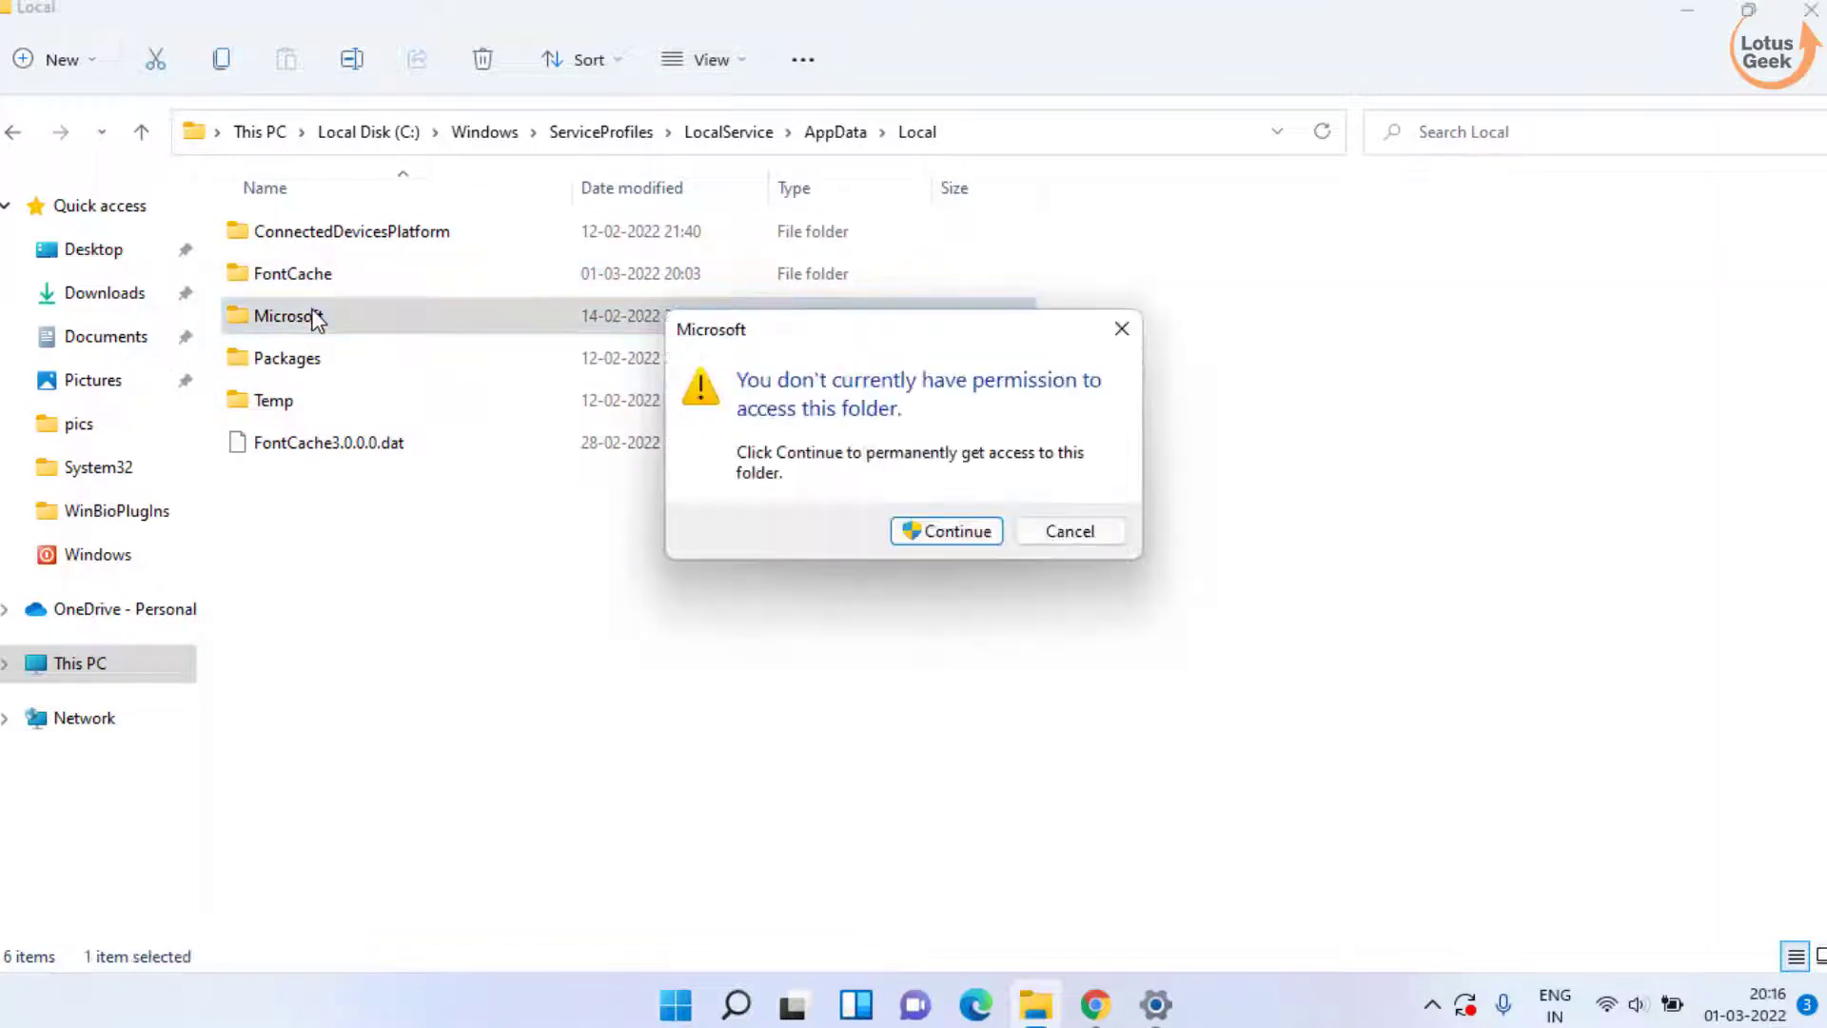
pyautogui.click(921, 531)
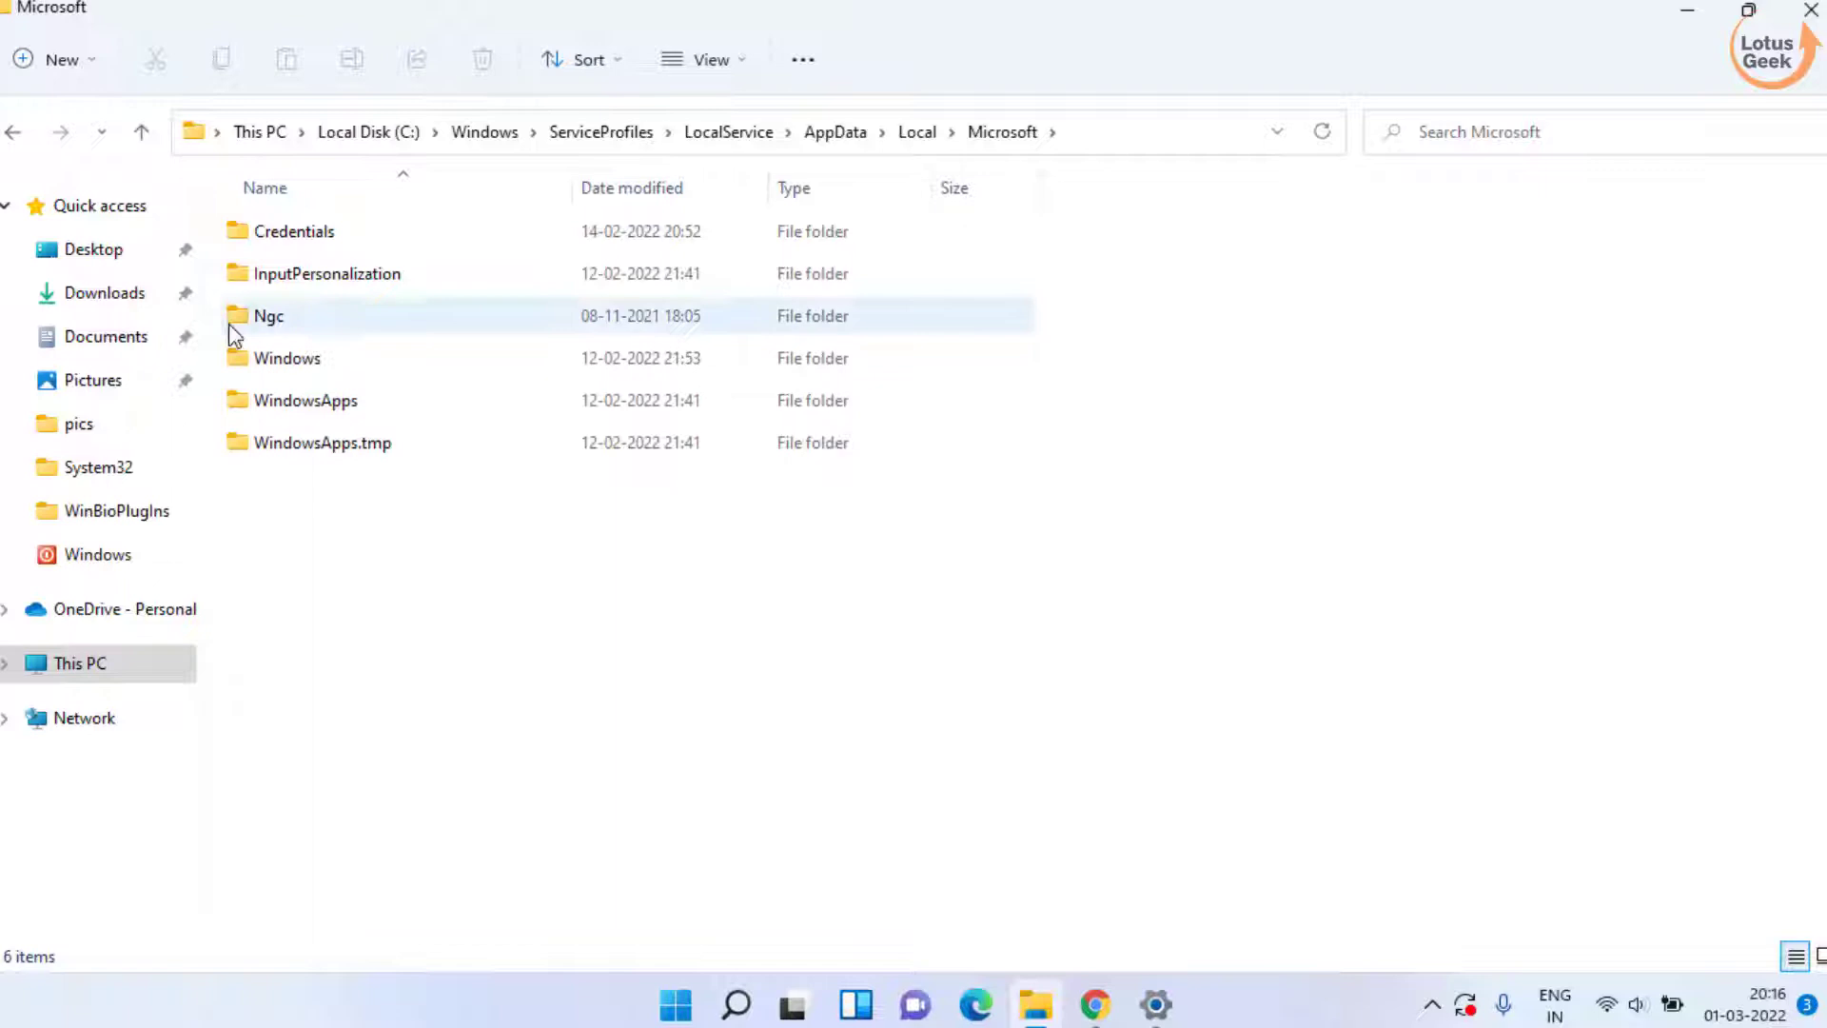
# - Try deleting the Ngc folder and dismiss the access-denied warning
pyautogui.click(291, 321)
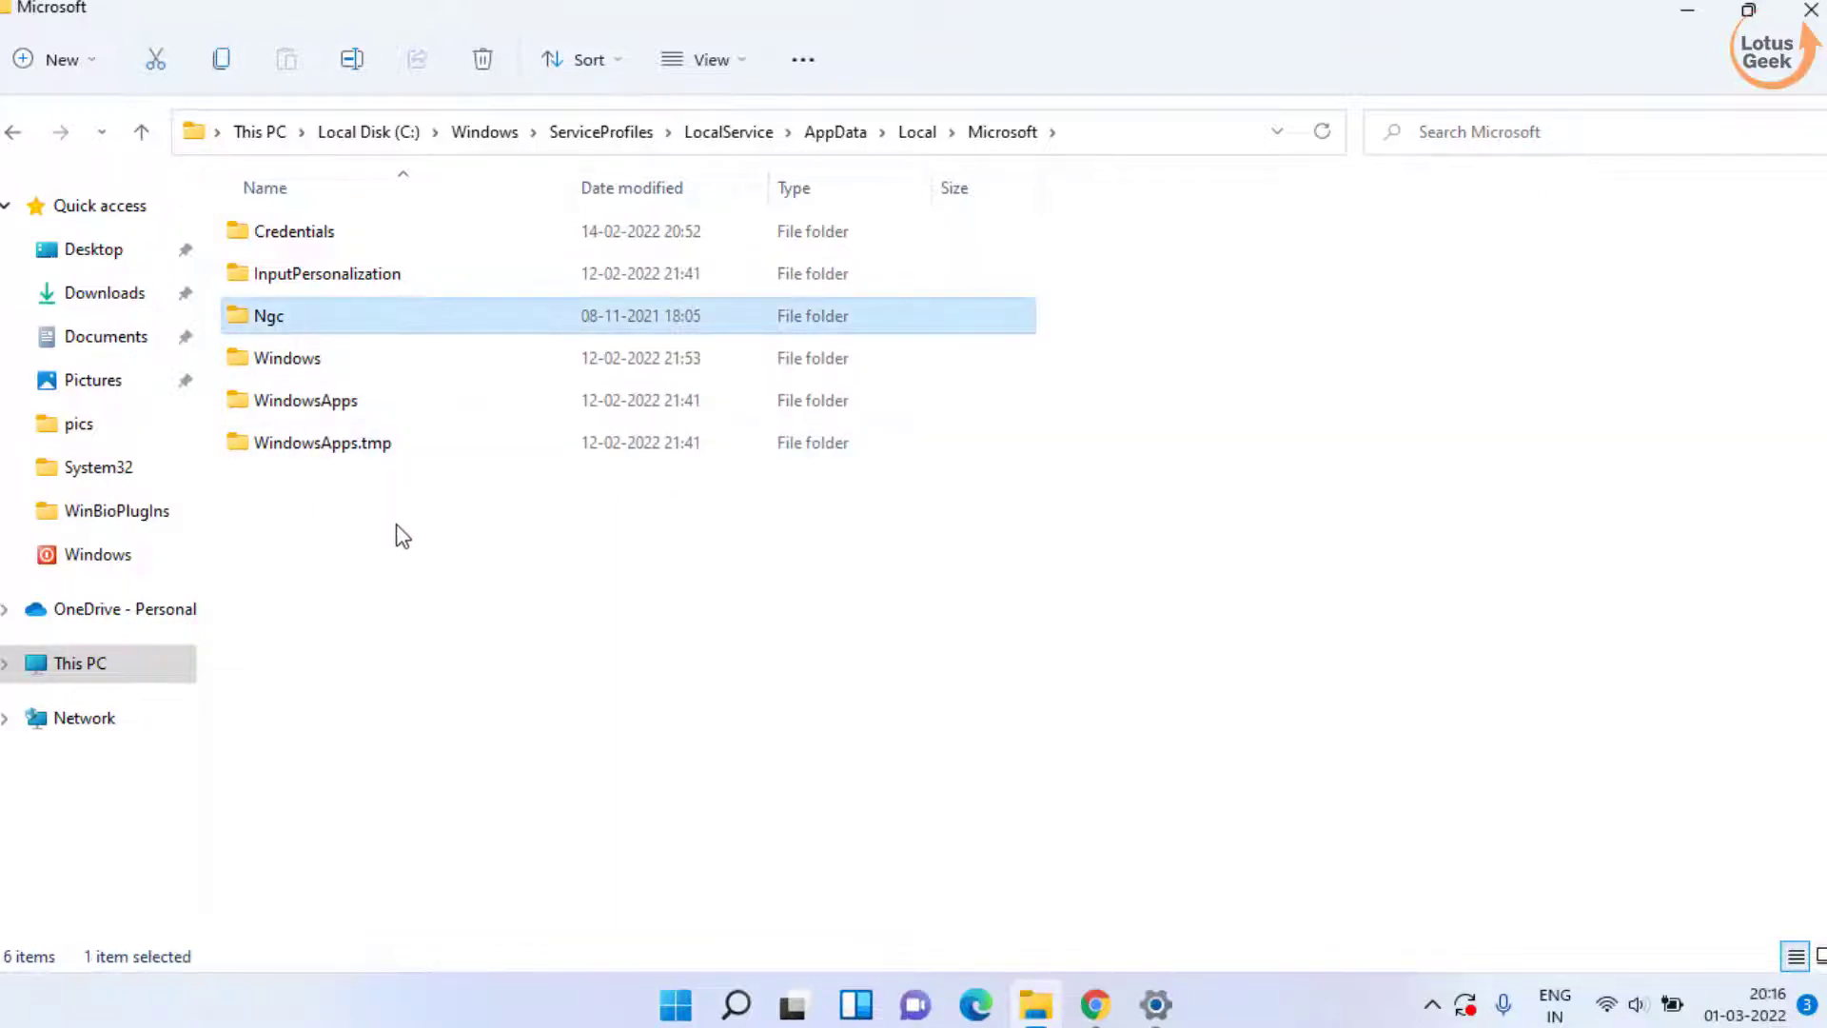
pyautogui.rightClick(265, 317)
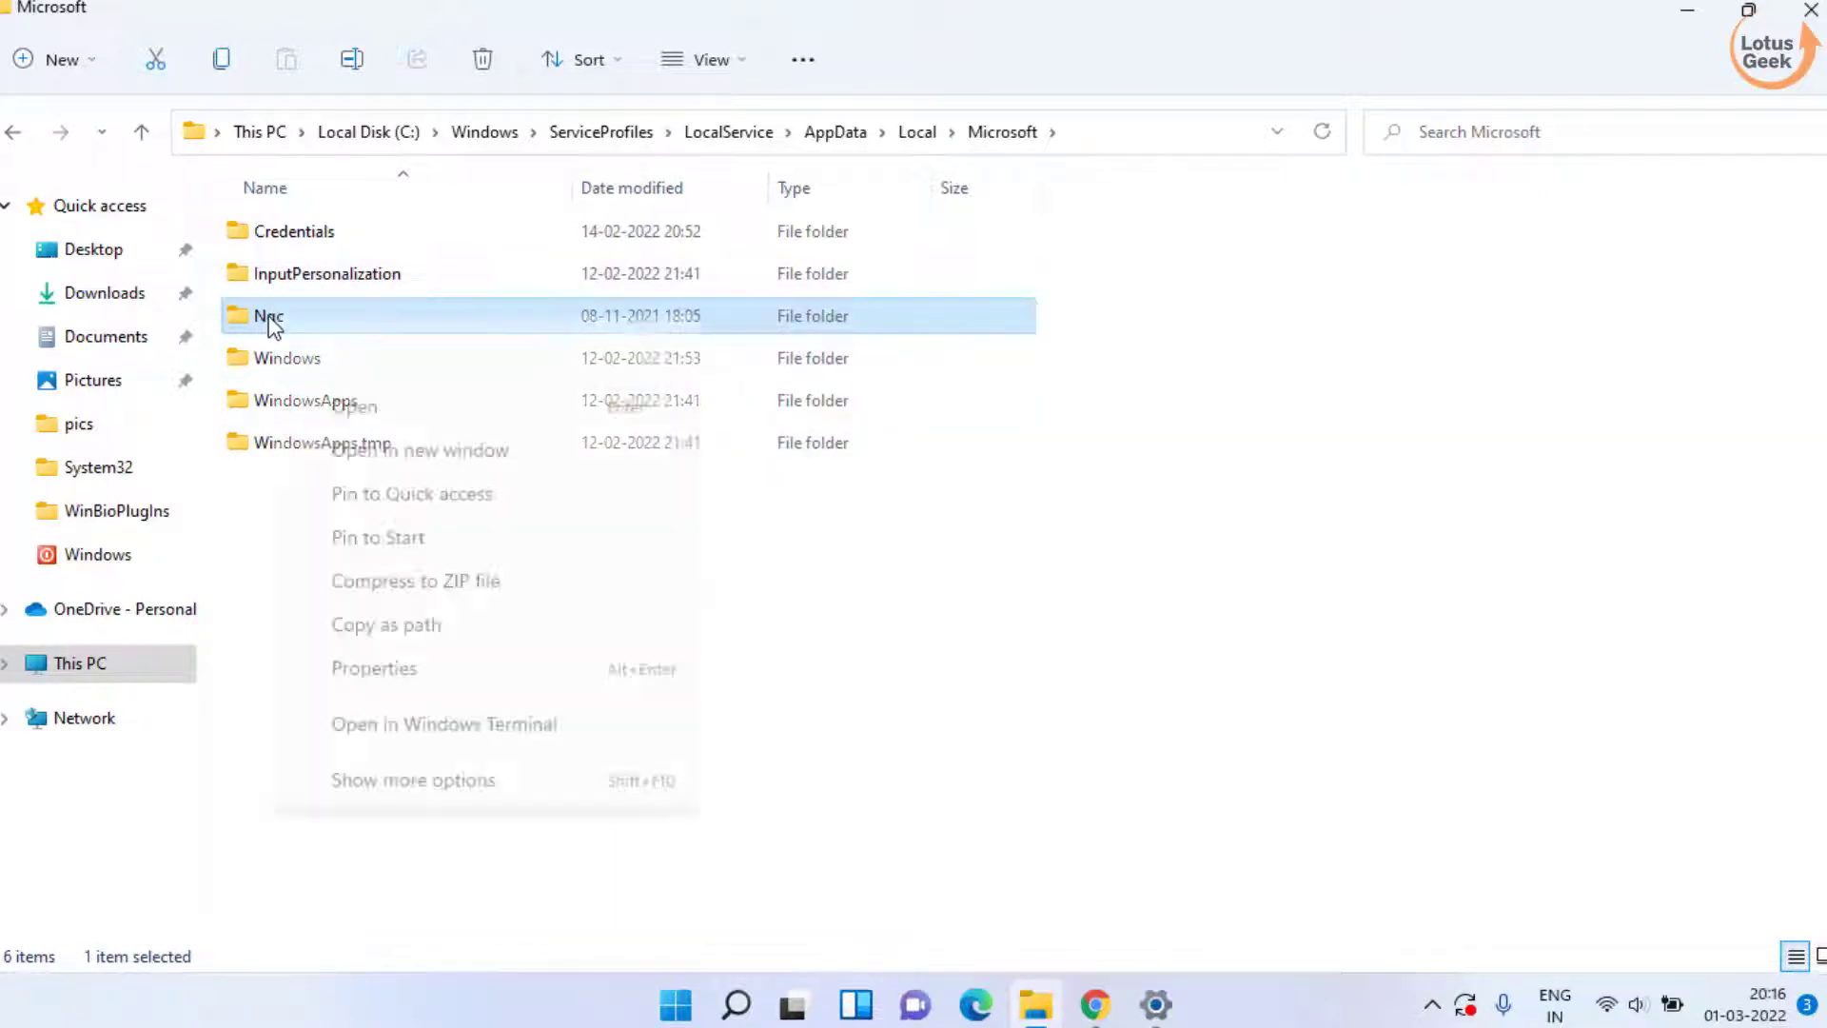
pyautogui.click(469, 348)
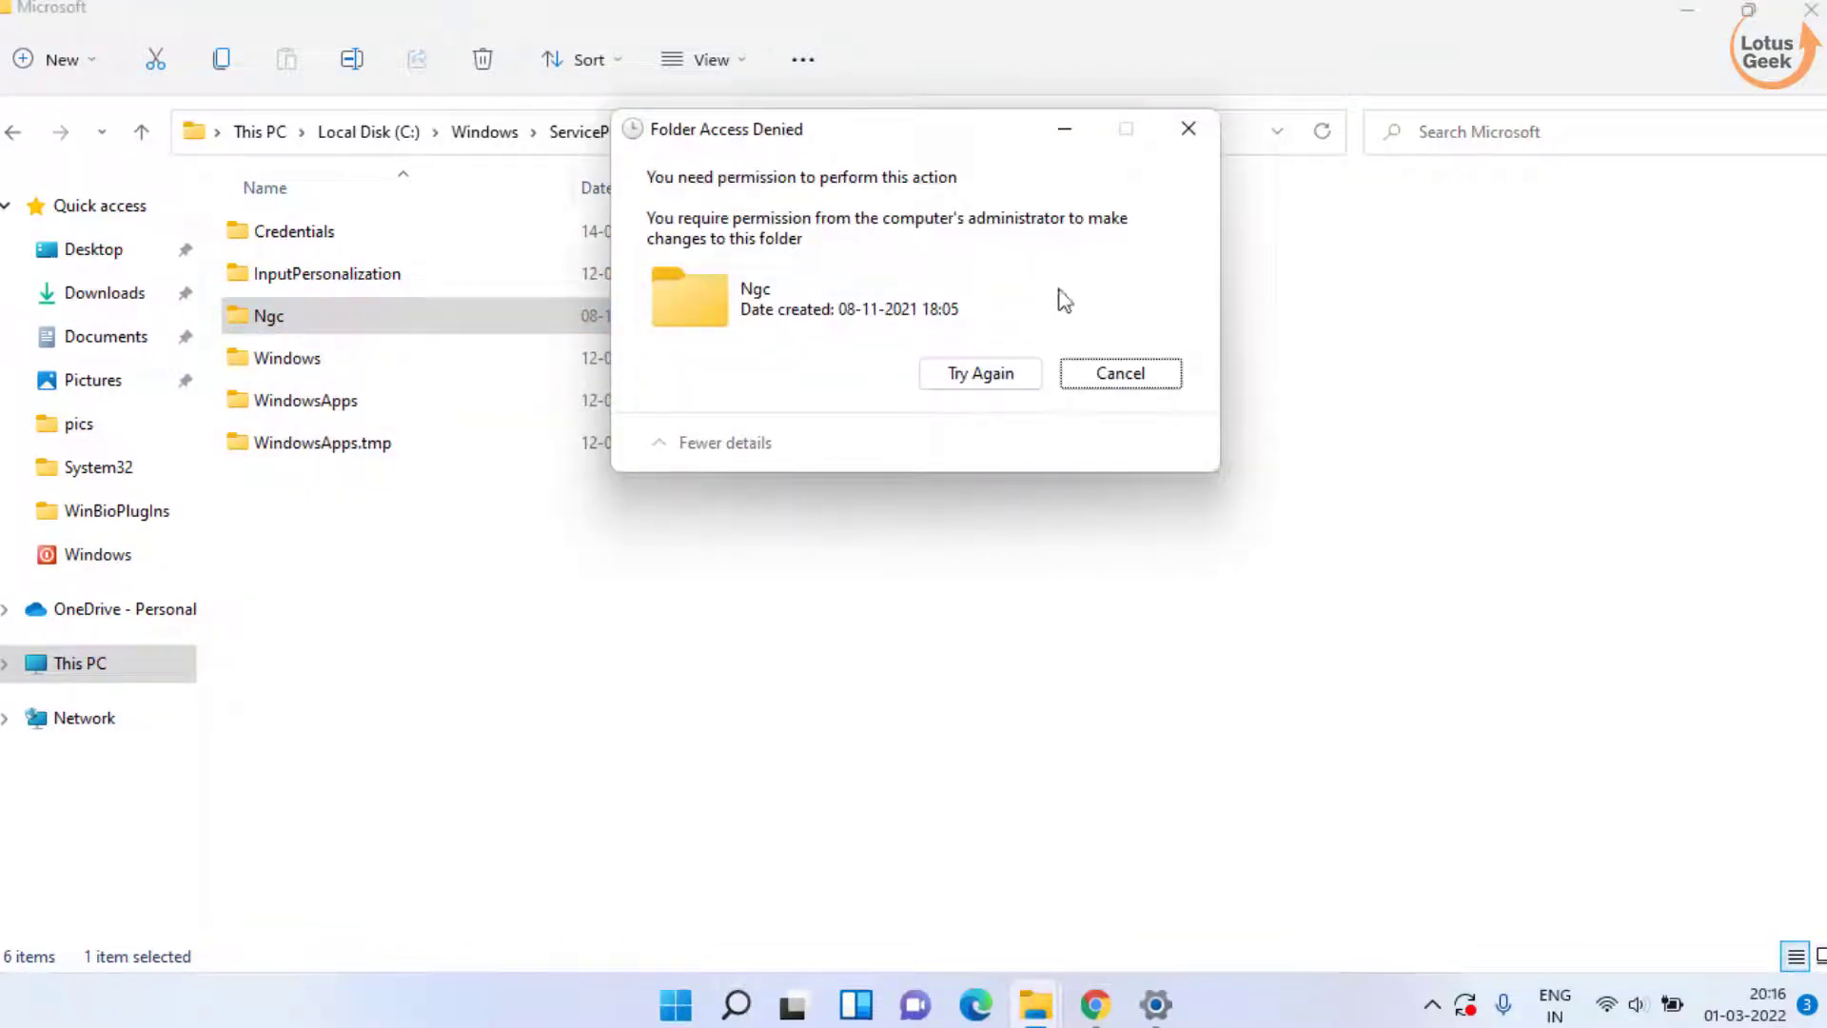
pyautogui.click(1121, 376)
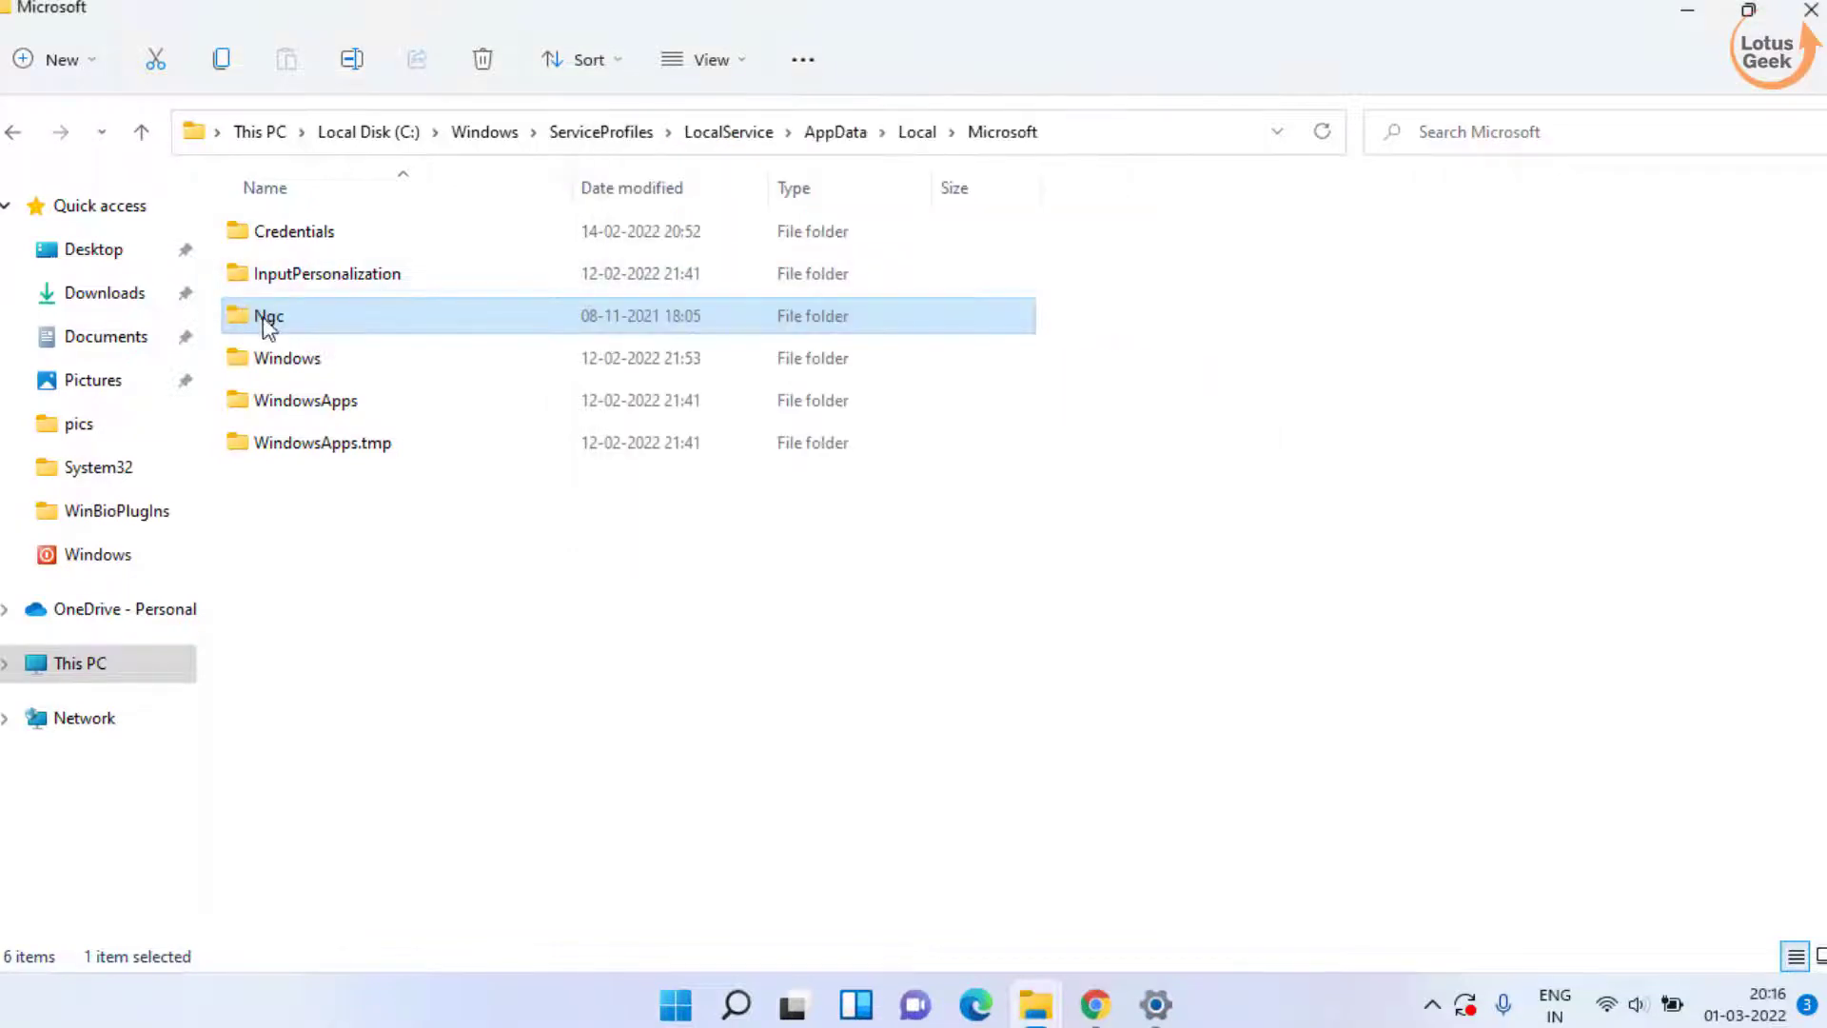
# - Make your own account the owner of Ngc via Properties › Security › Advanced › Change owner
pyautogui.rightClick(263, 319)
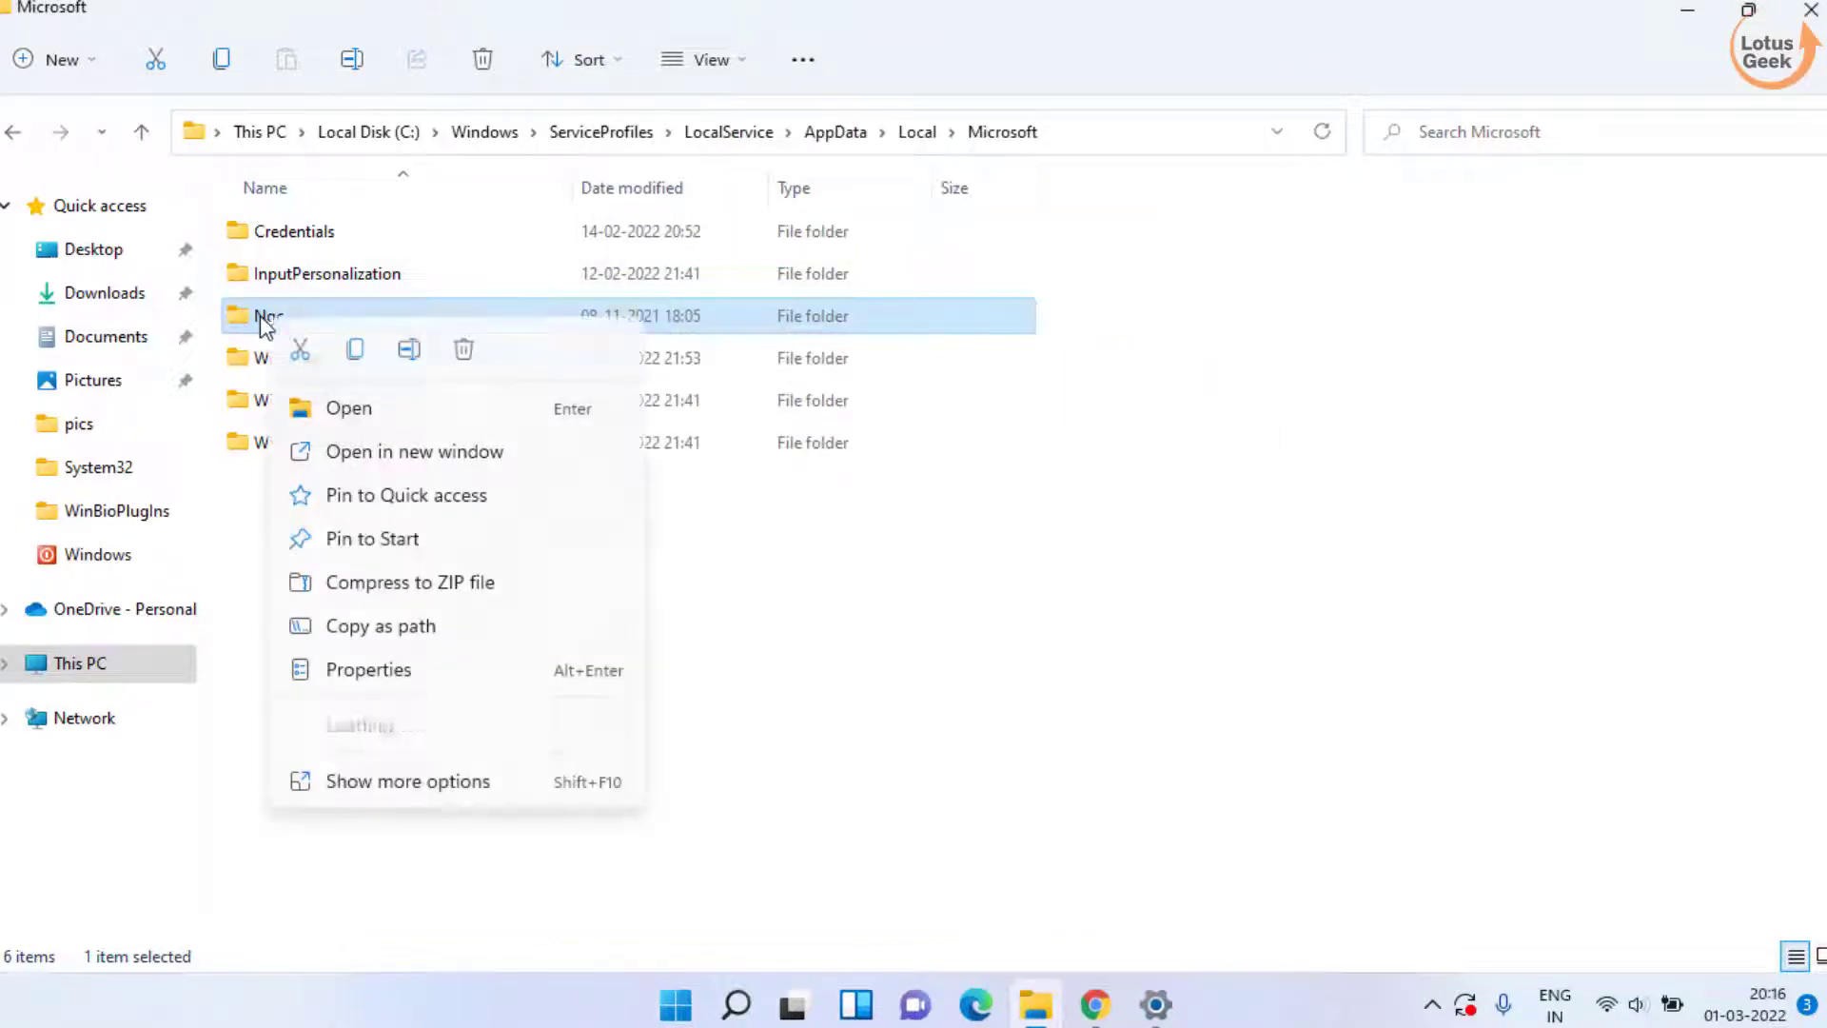
pyautogui.click(379, 671)
pyautogui.click(447, 363)
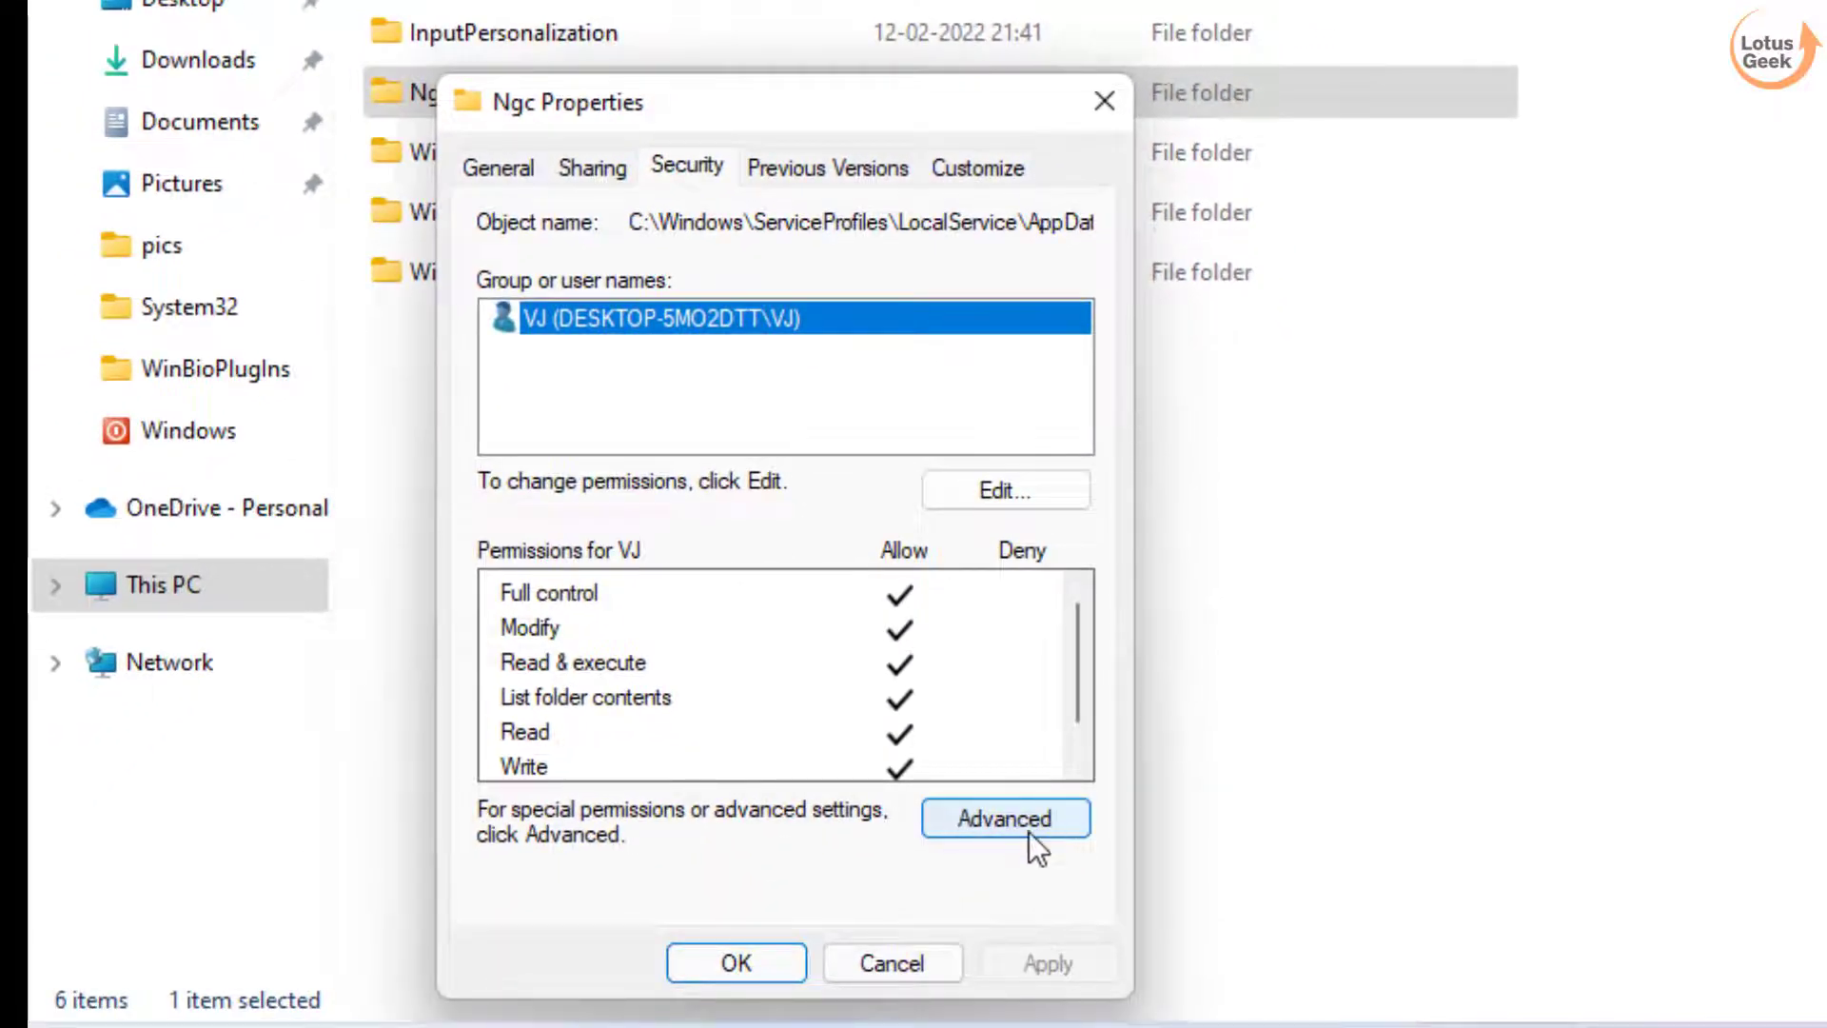
pyautogui.click(1009, 821)
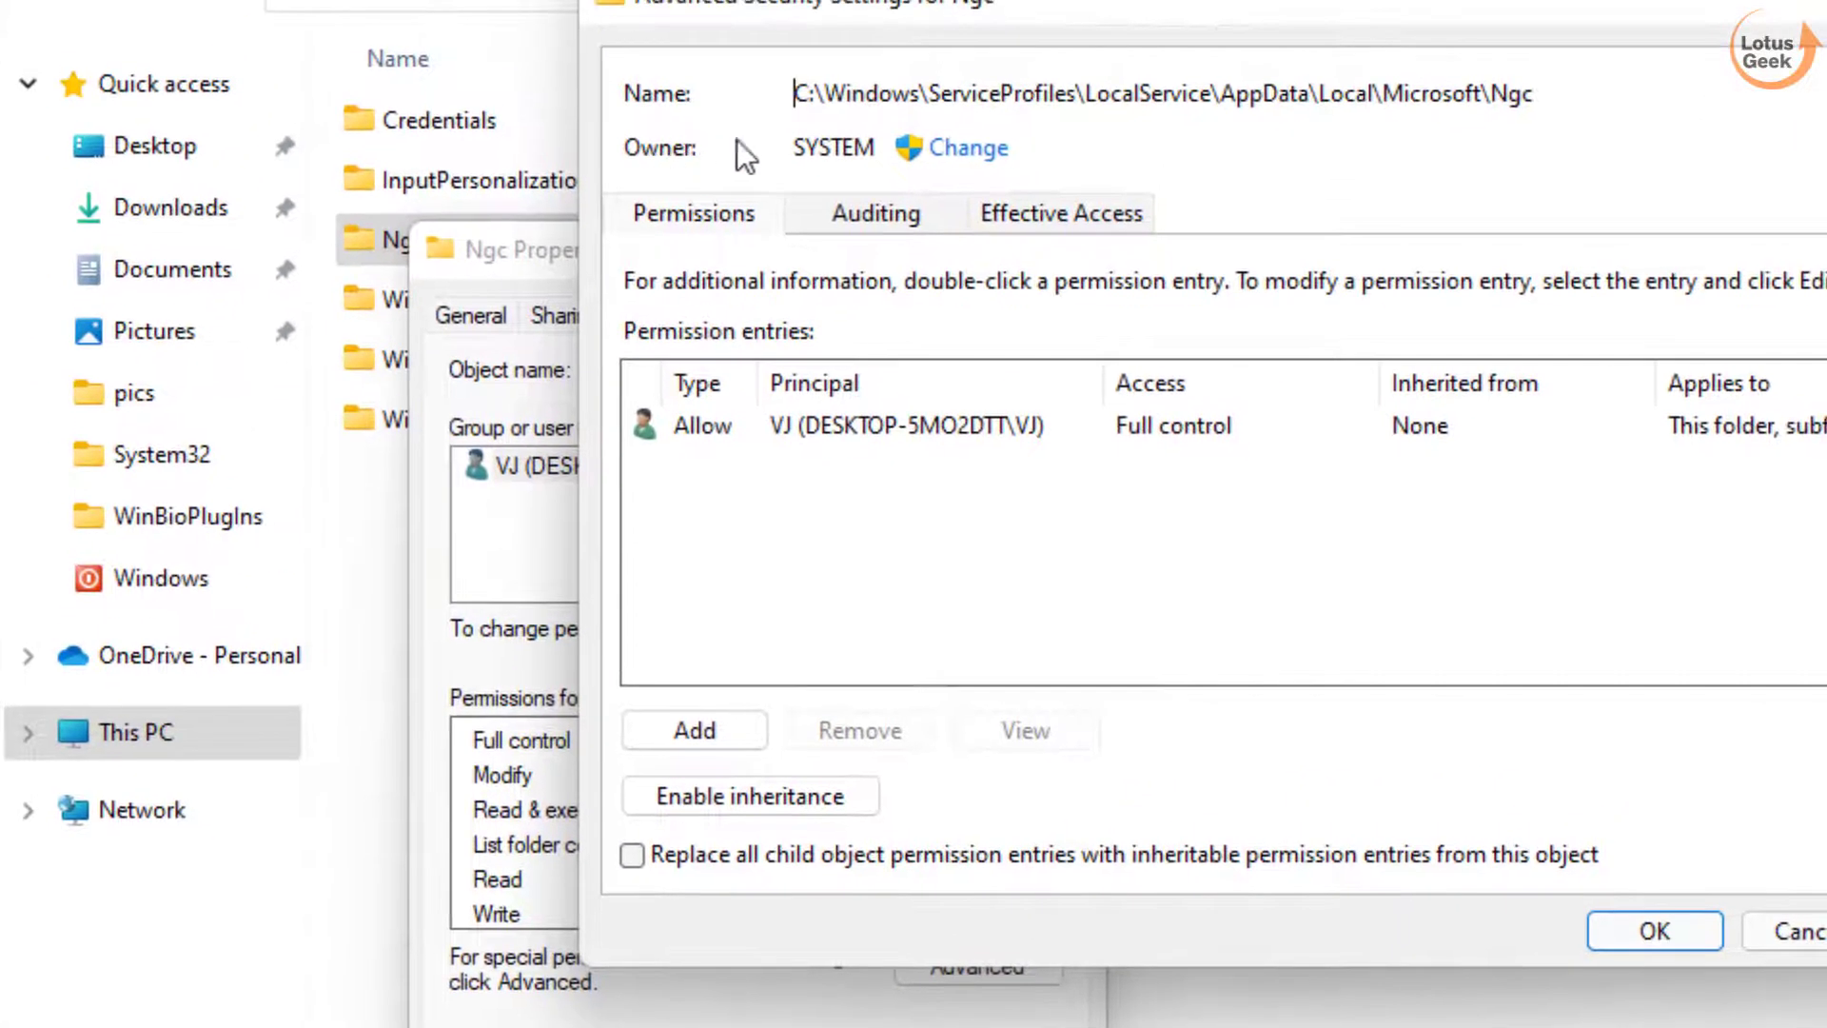
pyautogui.click(969, 148)
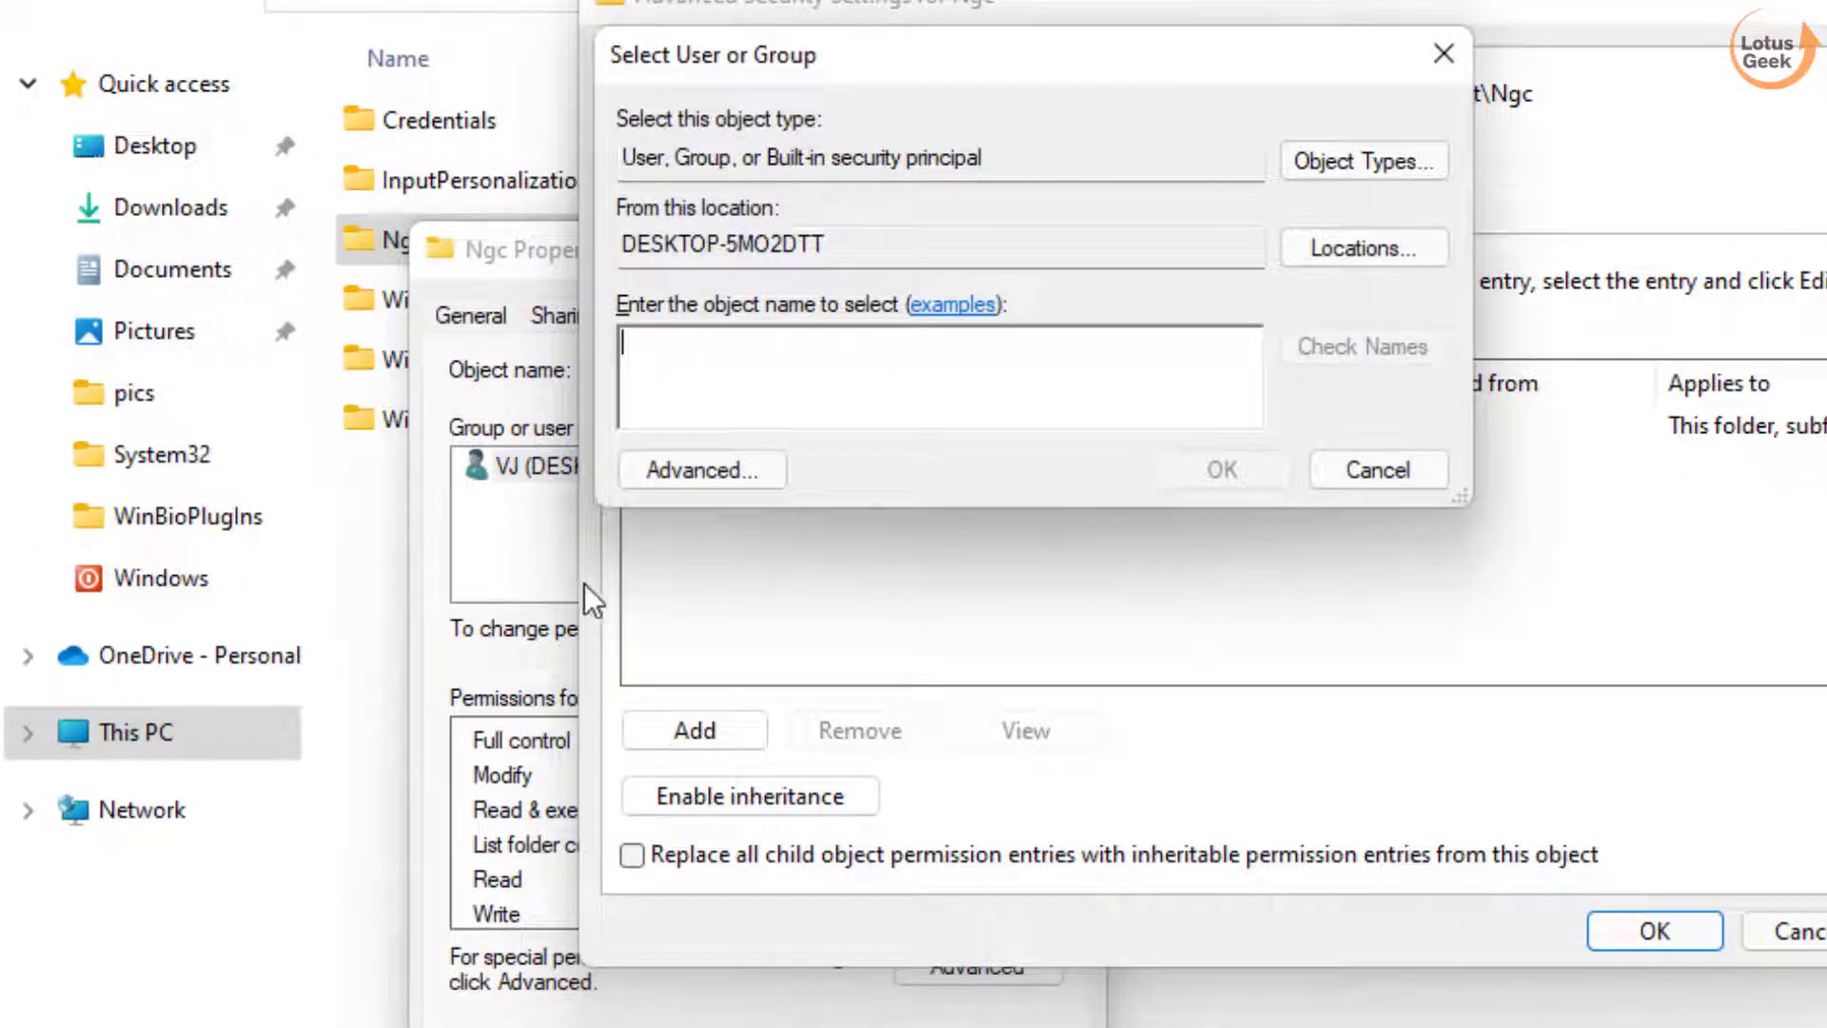
pyautogui.click(689, 472)
pyautogui.click(1506, 431)
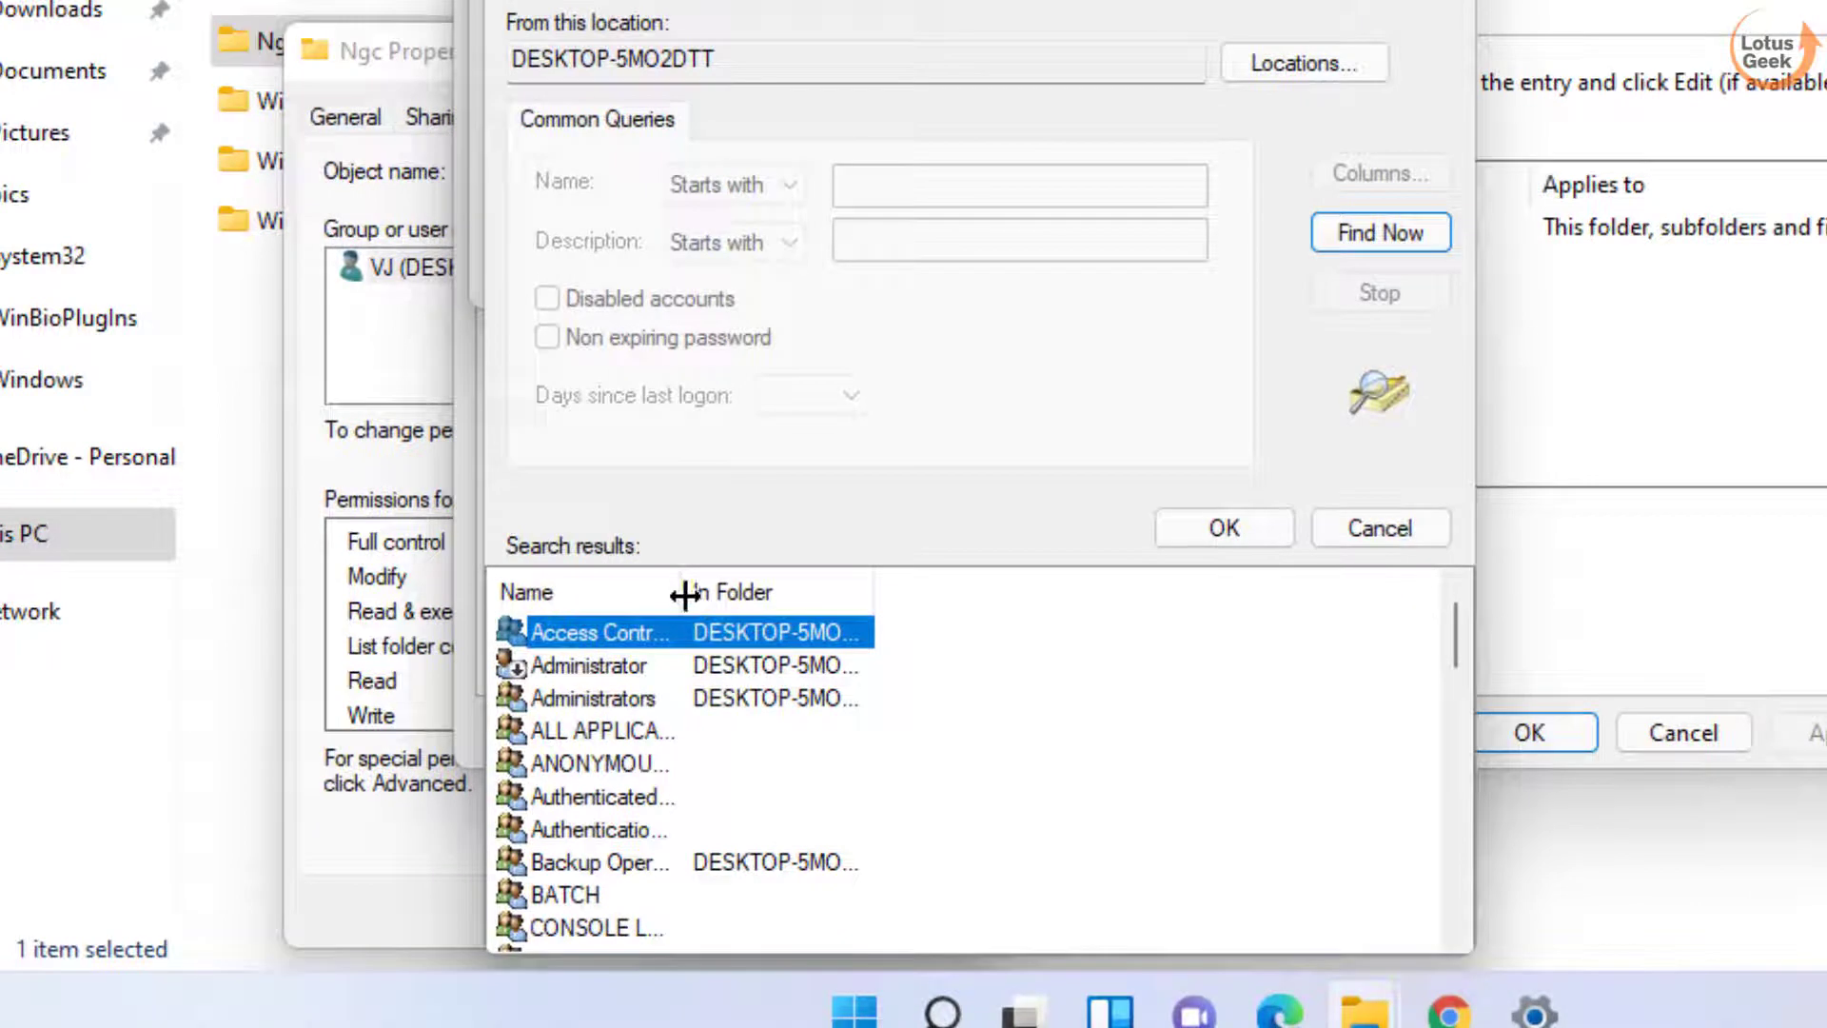
pyautogui.doubleClick(685, 595)
pyautogui.click(632, 798)
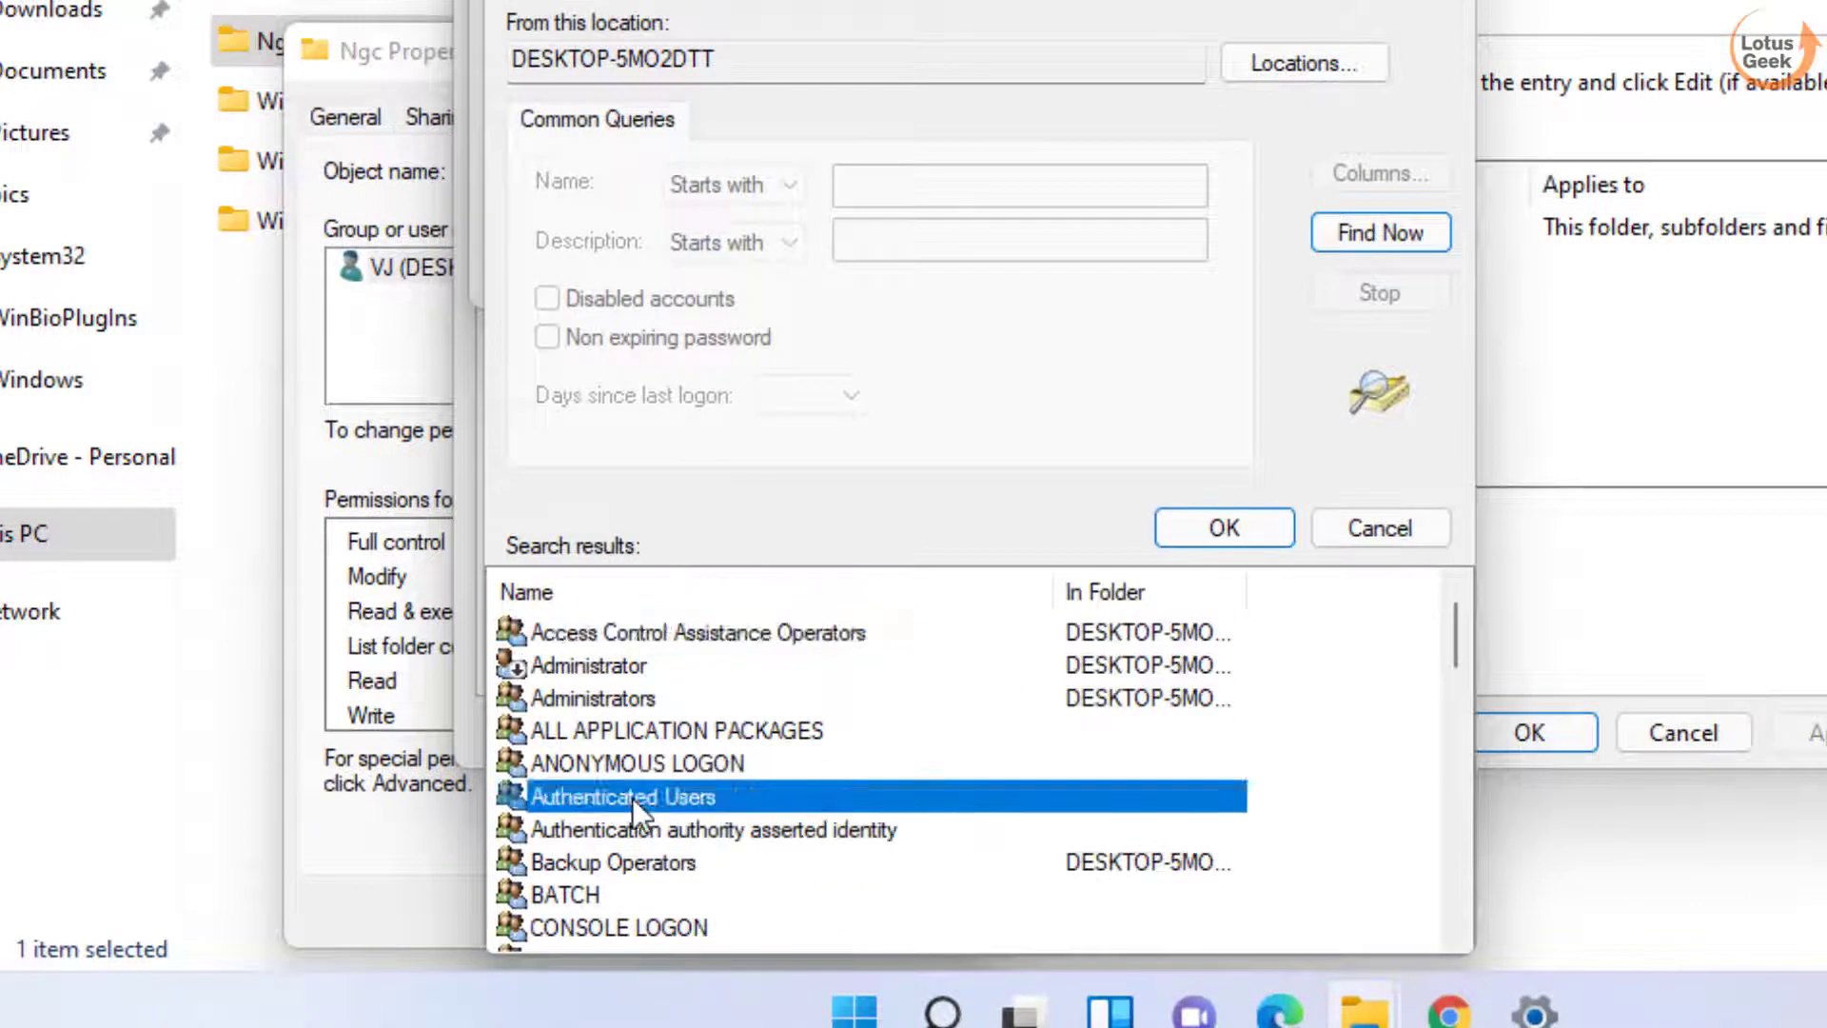
pyautogui.press('v')
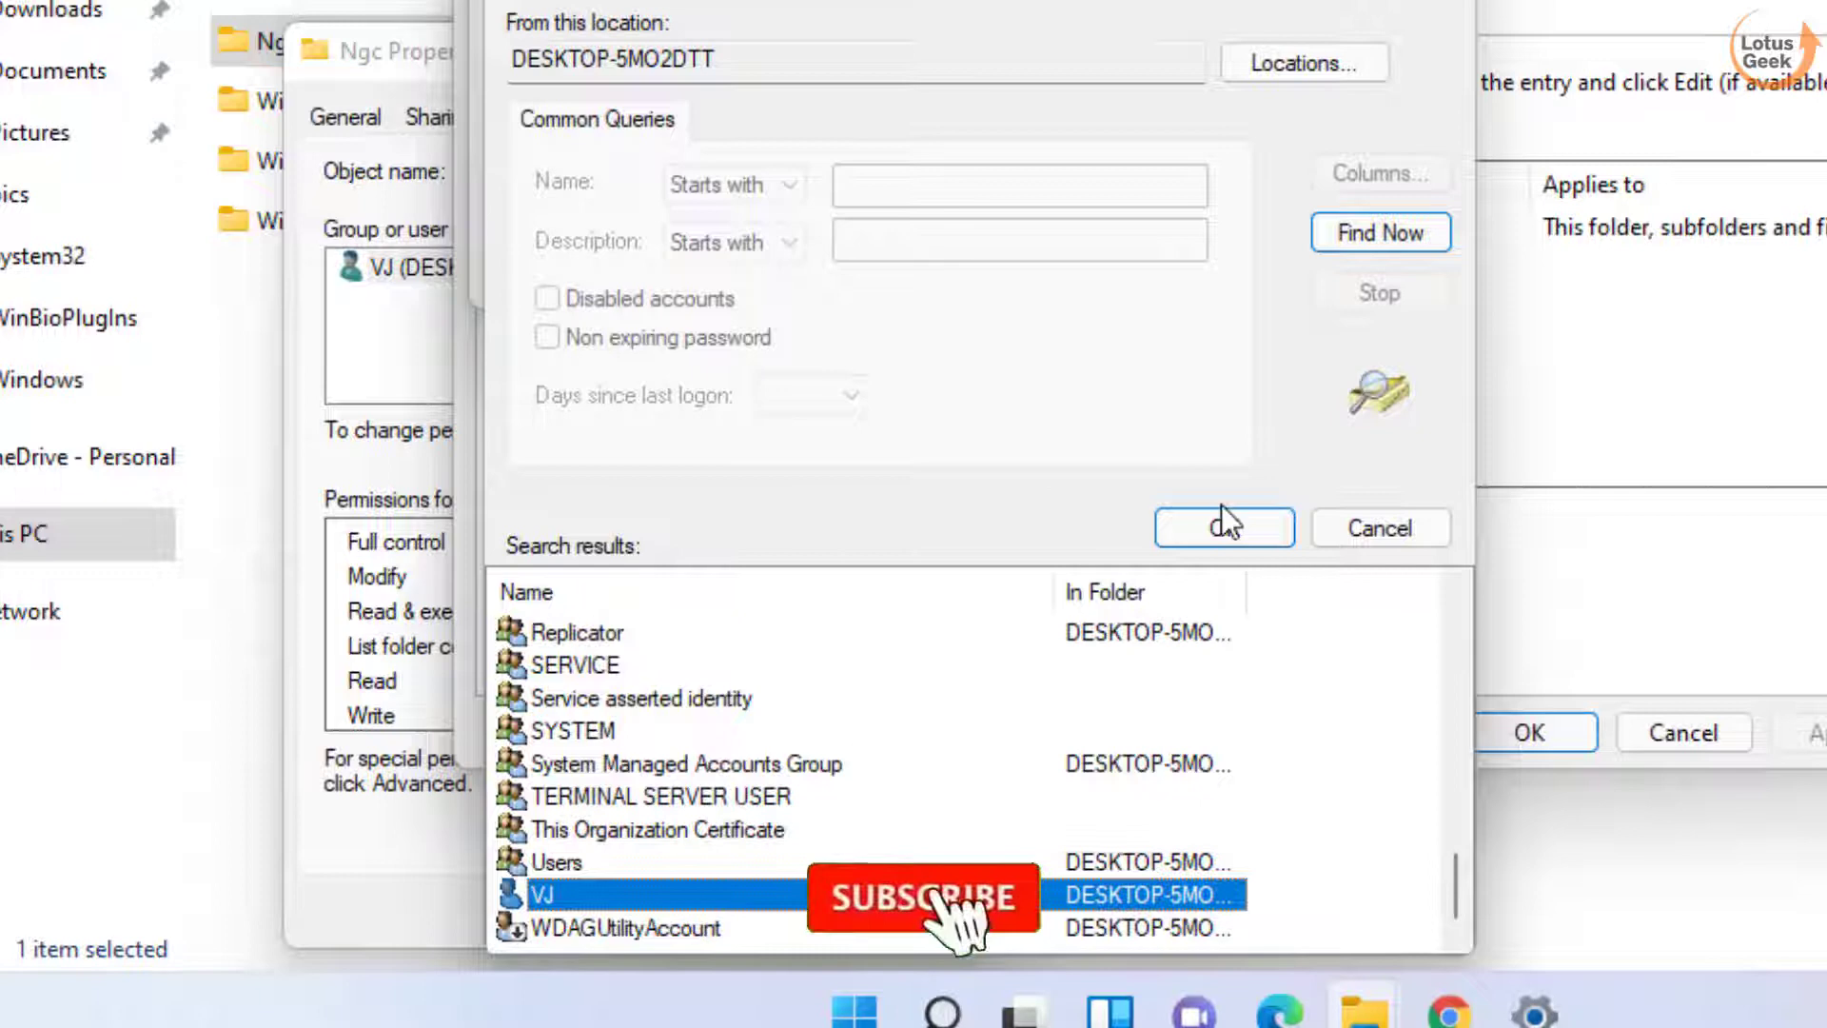
pyautogui.click(1226, 530)
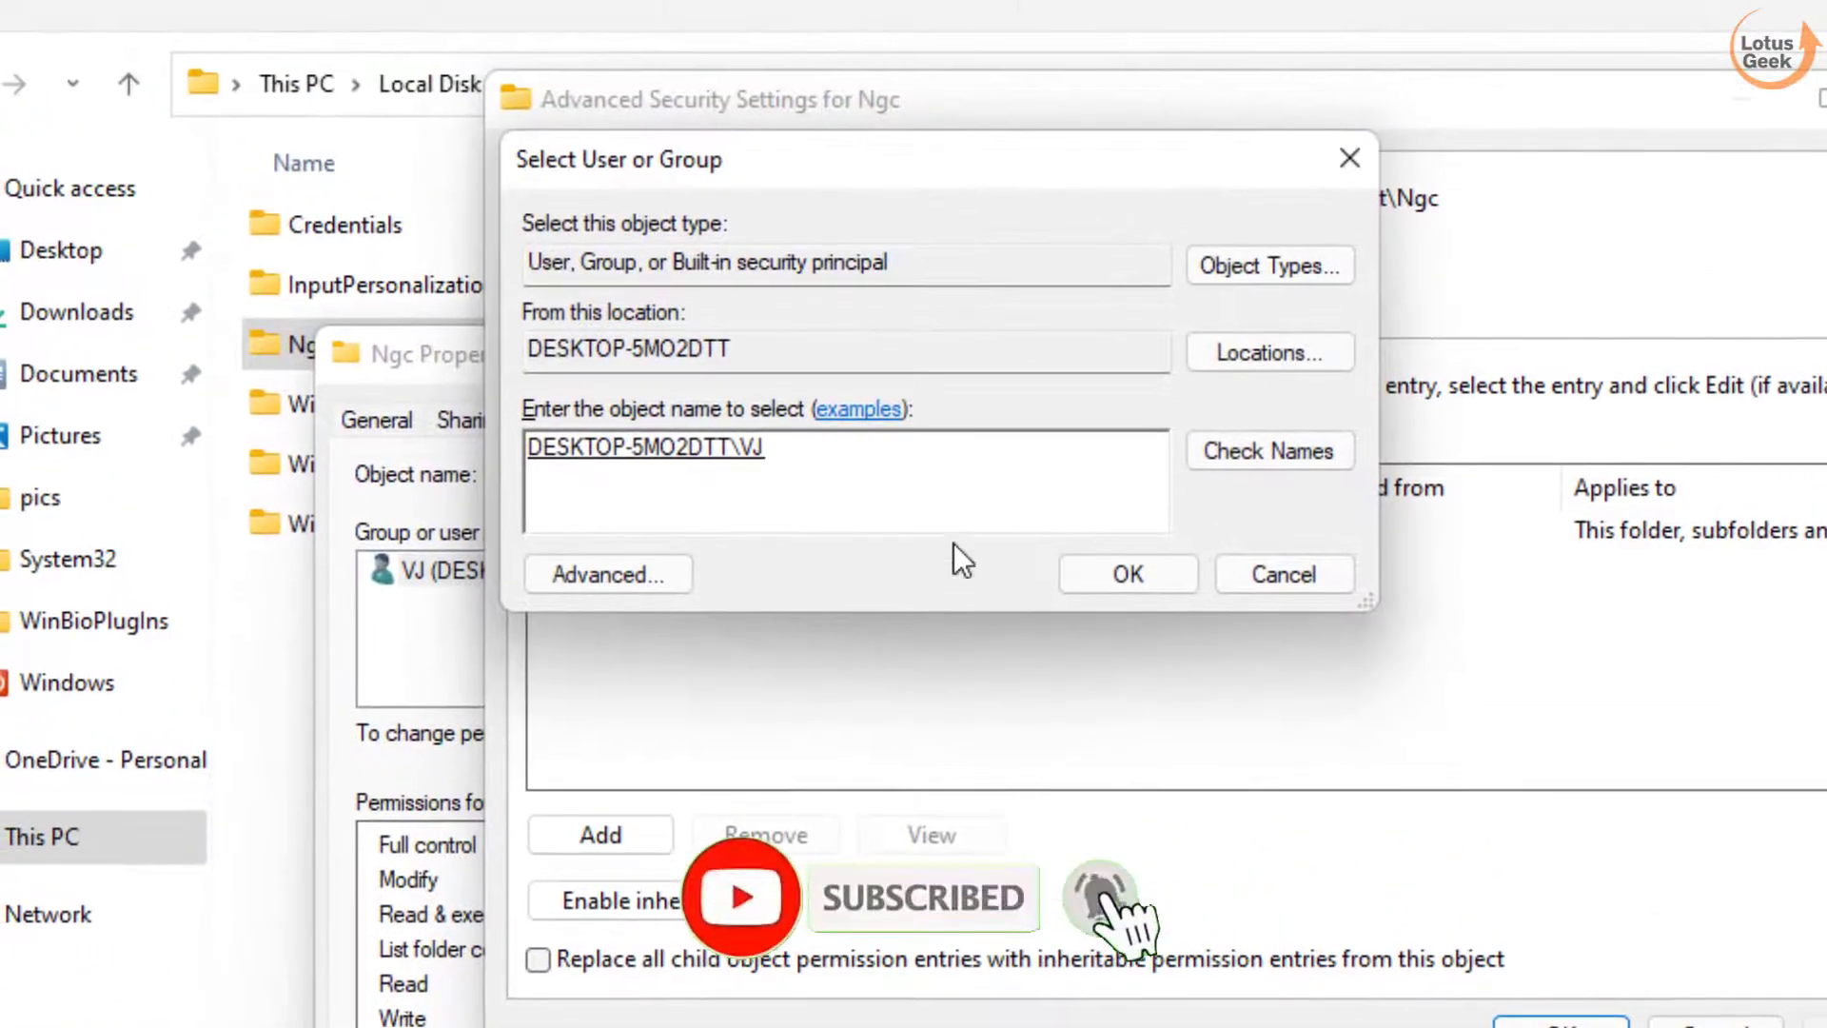
pyautogui.click(1129, 574)
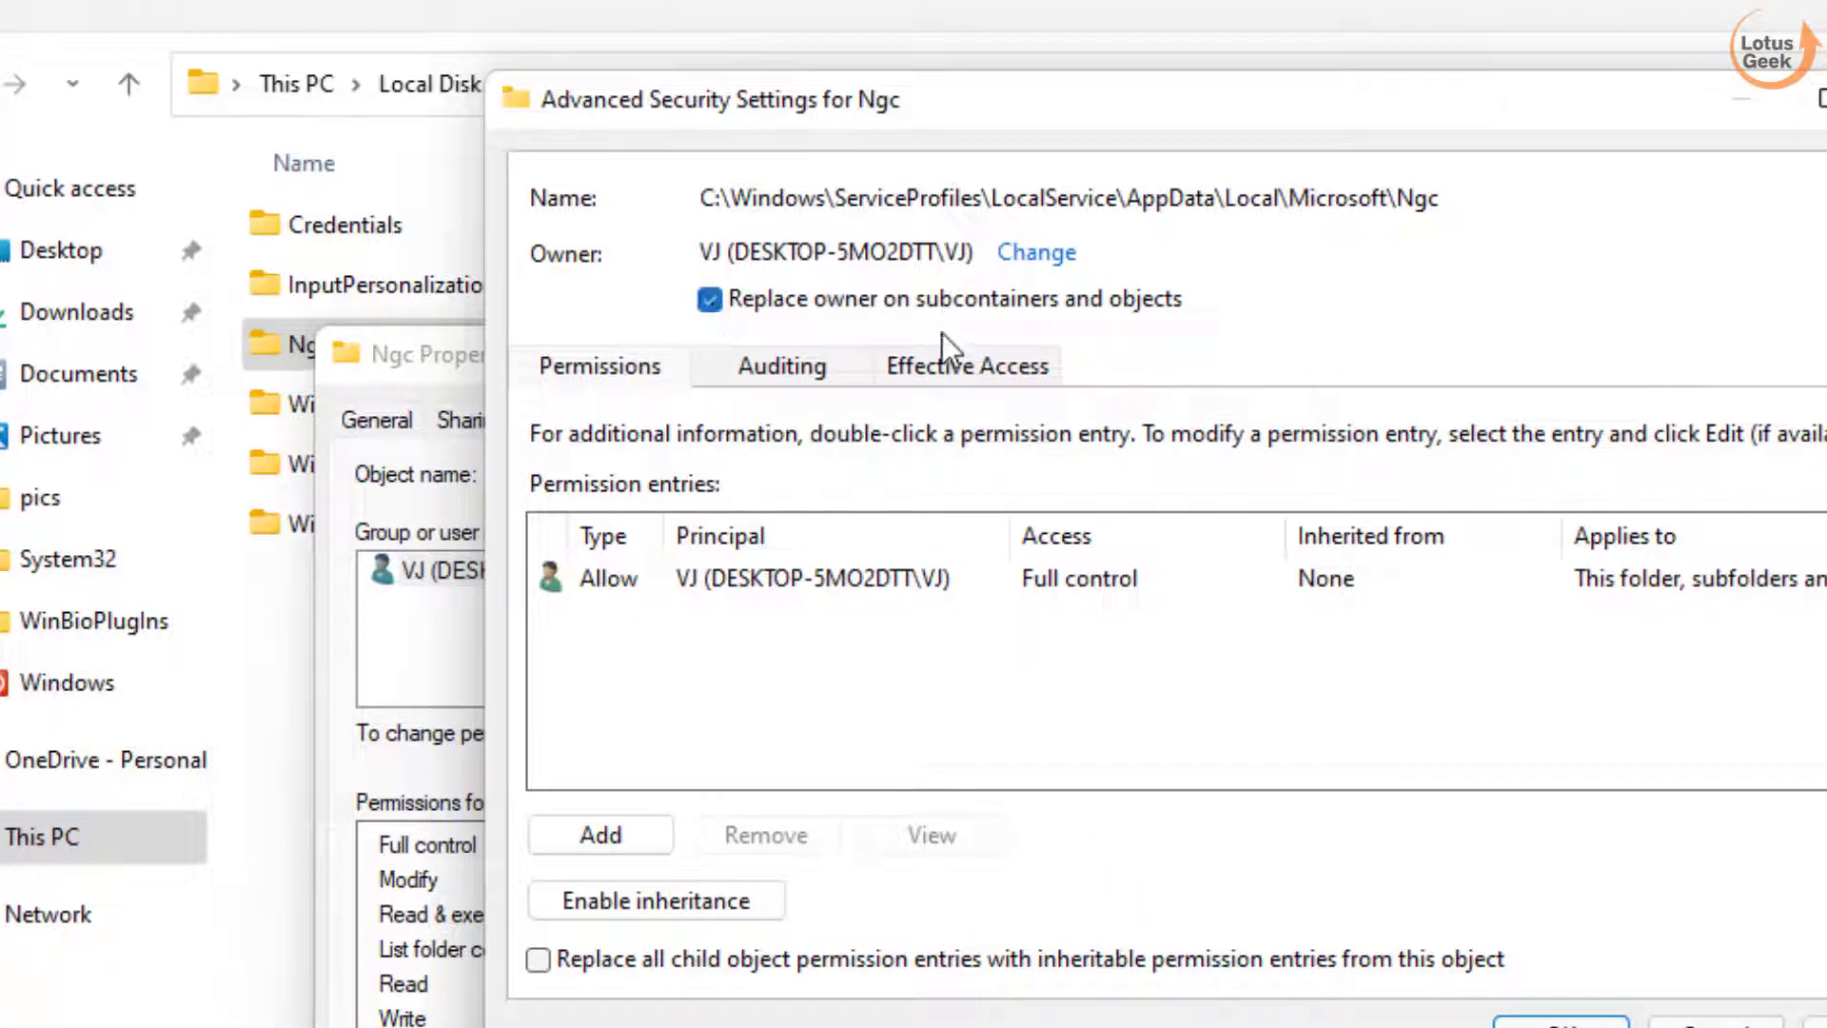
# - Enable permission inheritance on Ngc and apply the changes, accepting the security notices
pyautogui.click(658, 909)
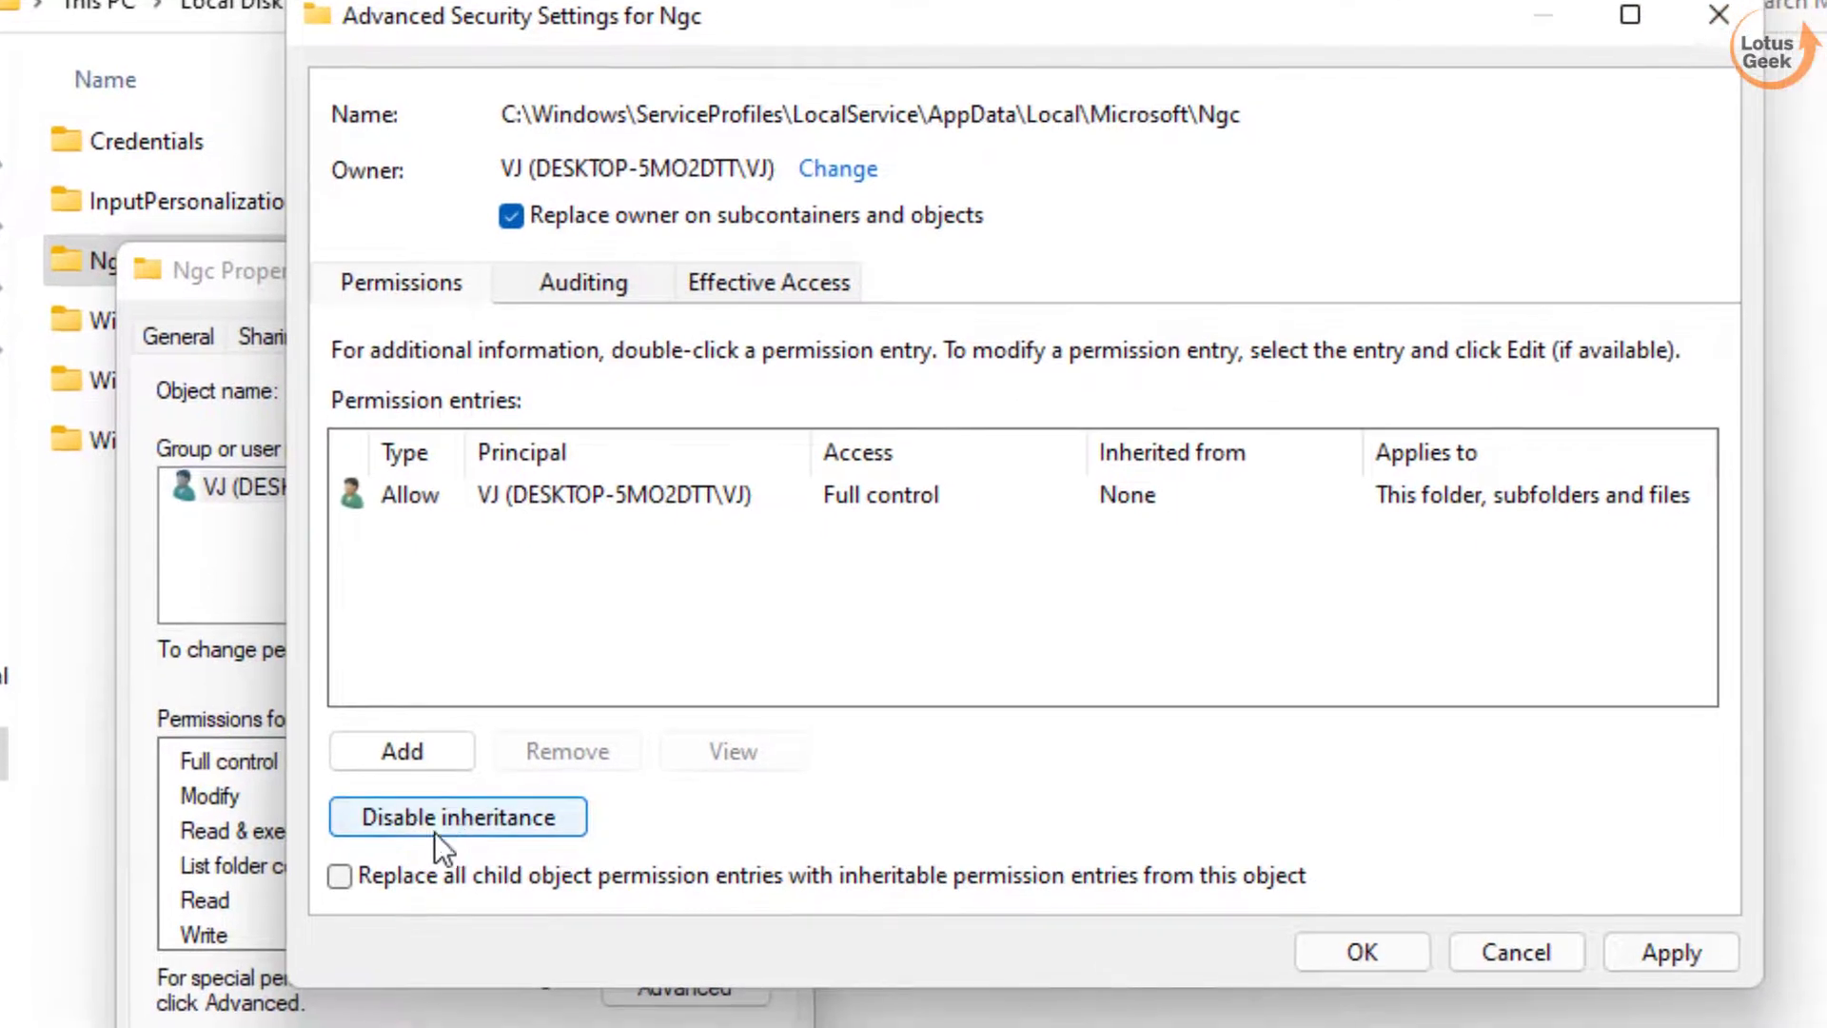
pyautogui.click(1676, 956)
pyautogui.click(1185, 669)
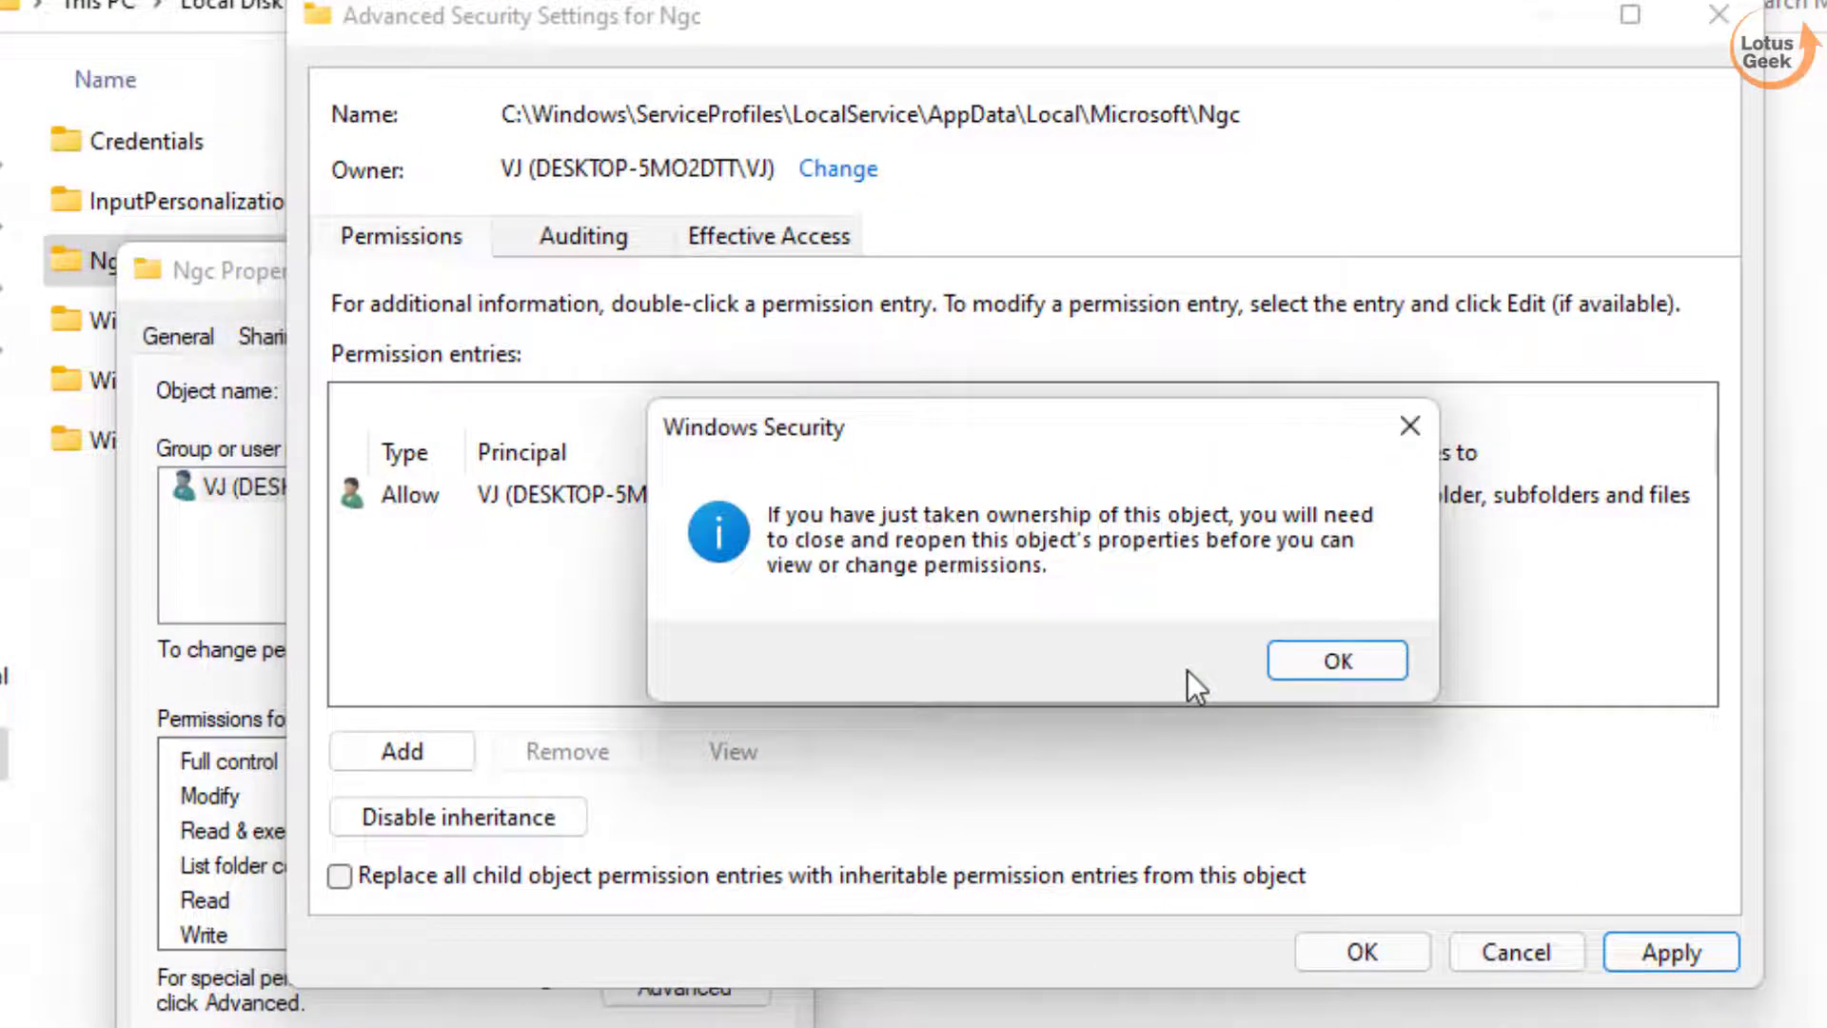
pyautogui.click(1334, 664)
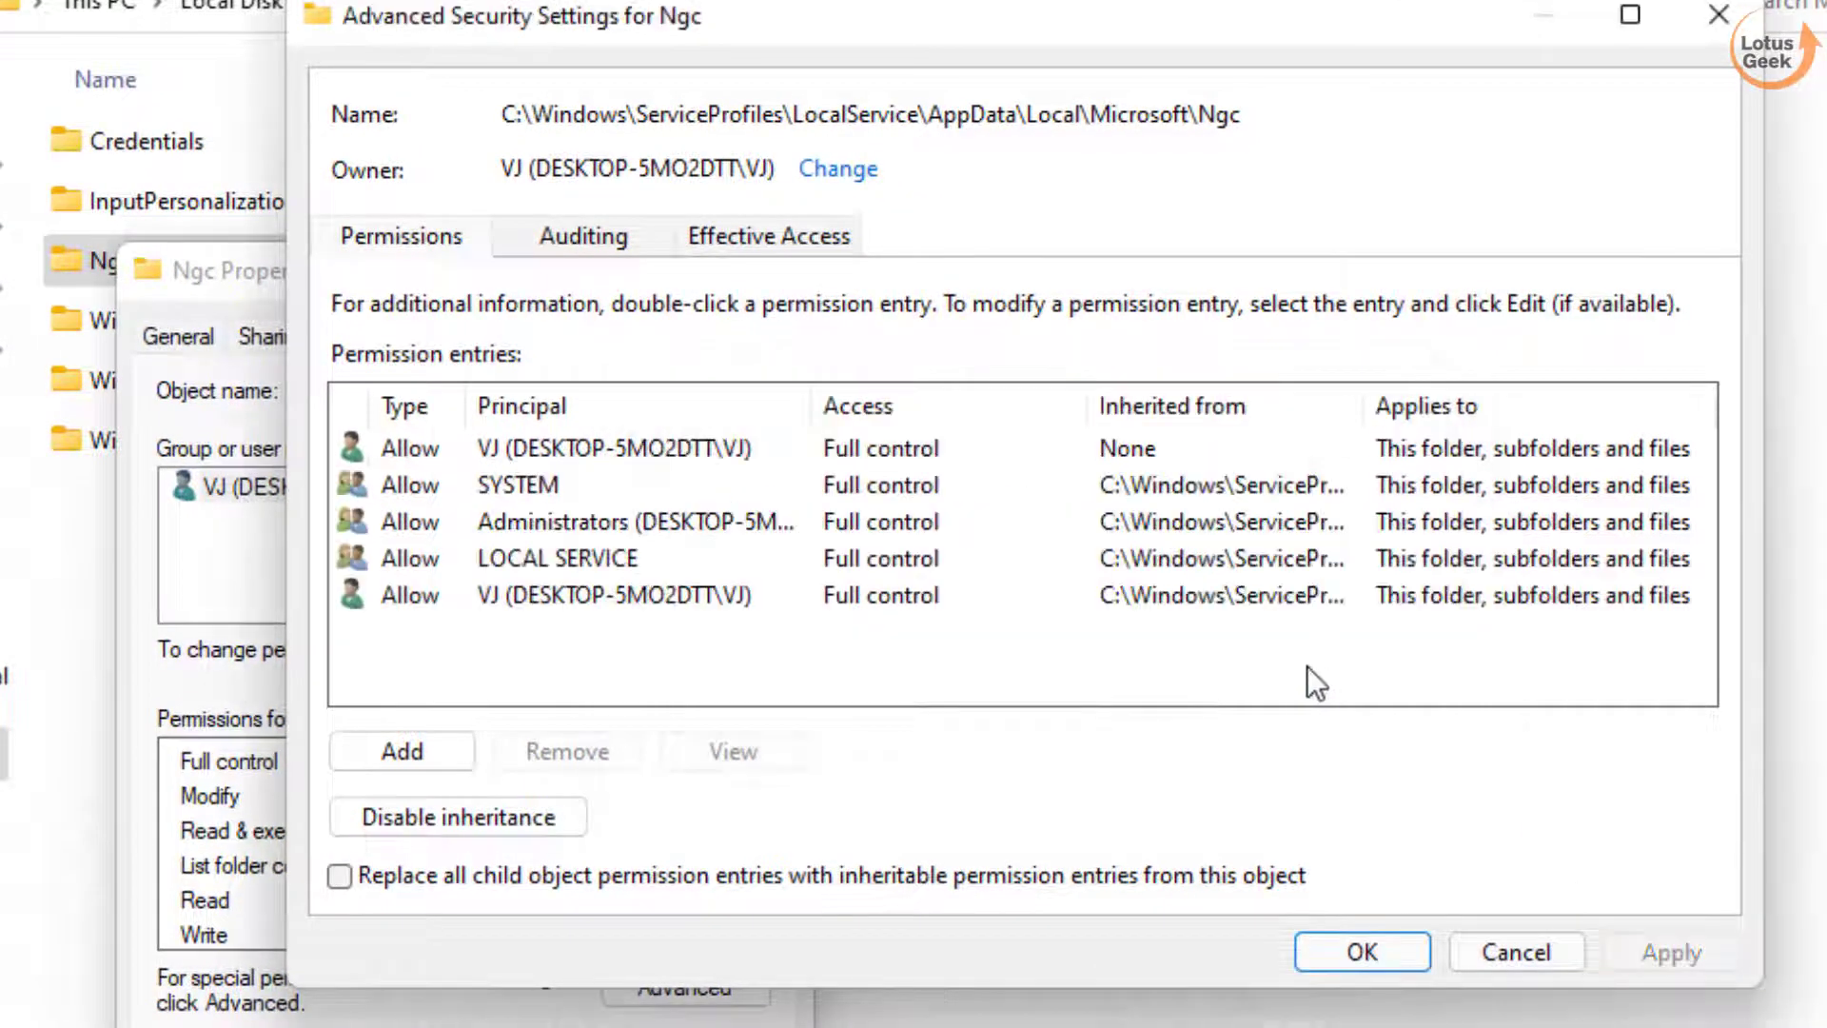
pyautogui.click(1346, 963)
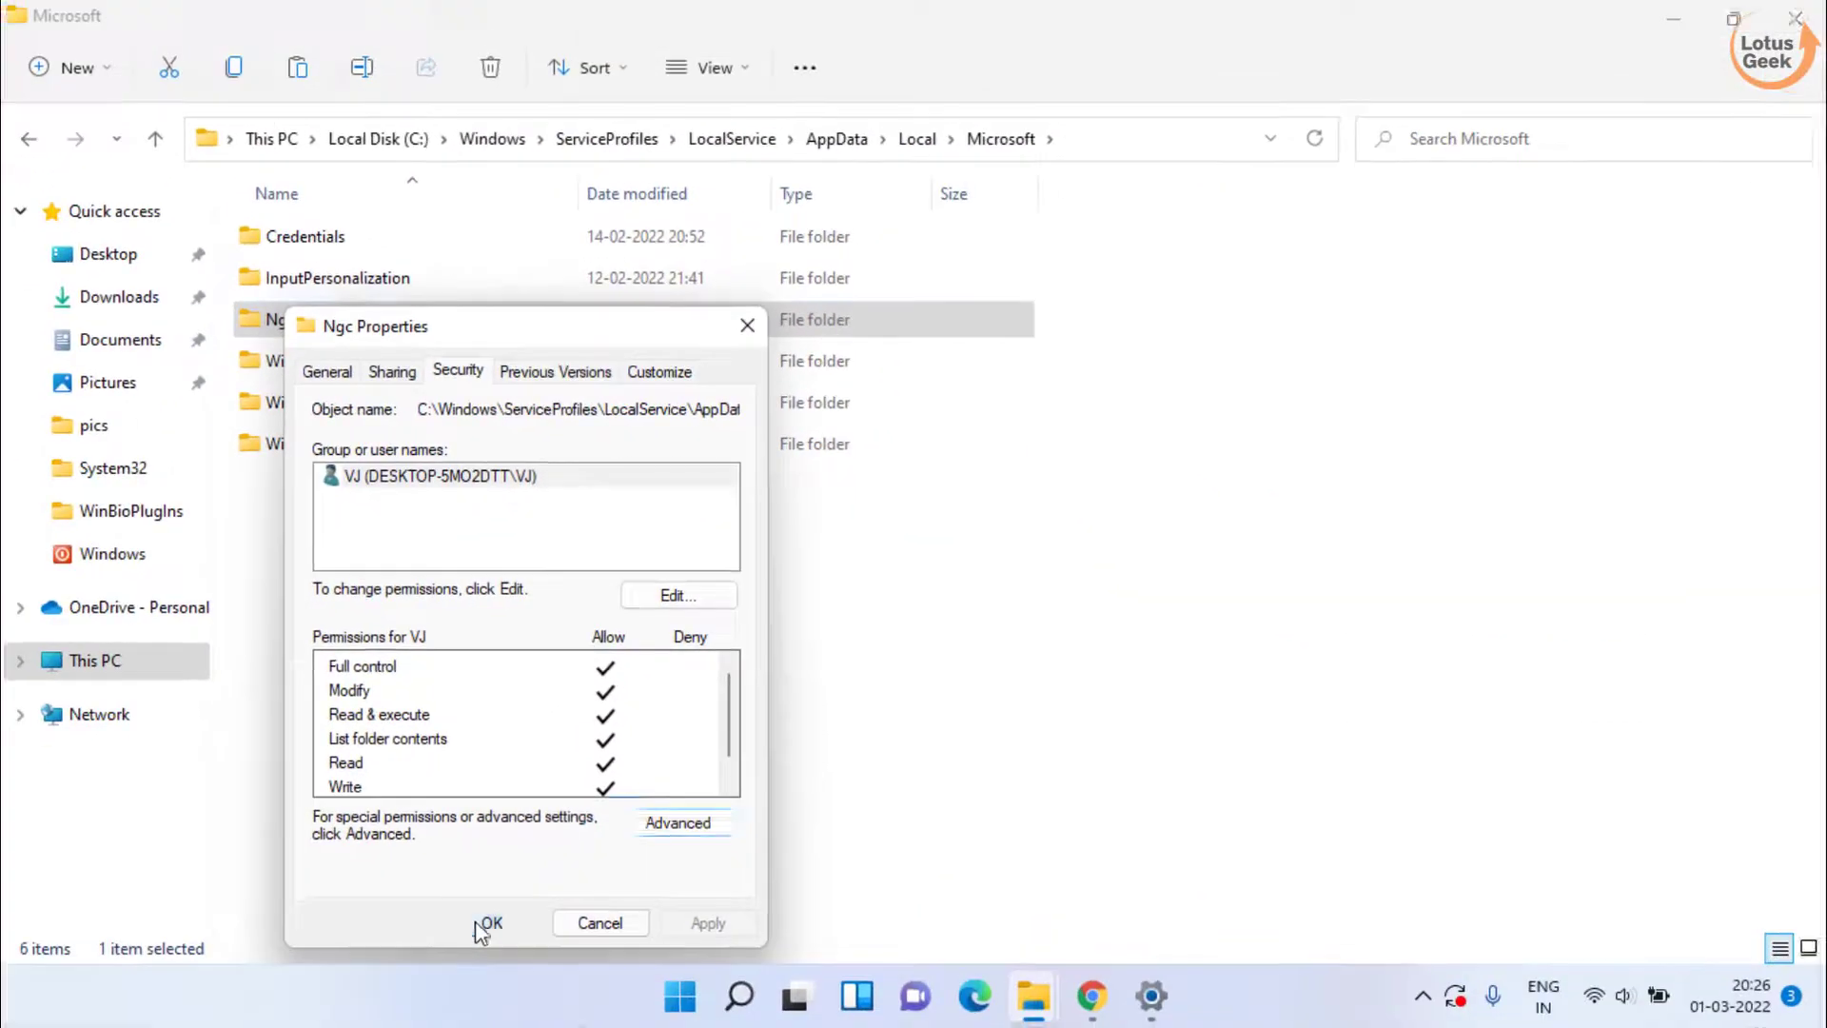
# - Close the Ngc properties, delete the Ngc folder from its context menu, and minimize File Explorer
pyautogui.click(482, 925)
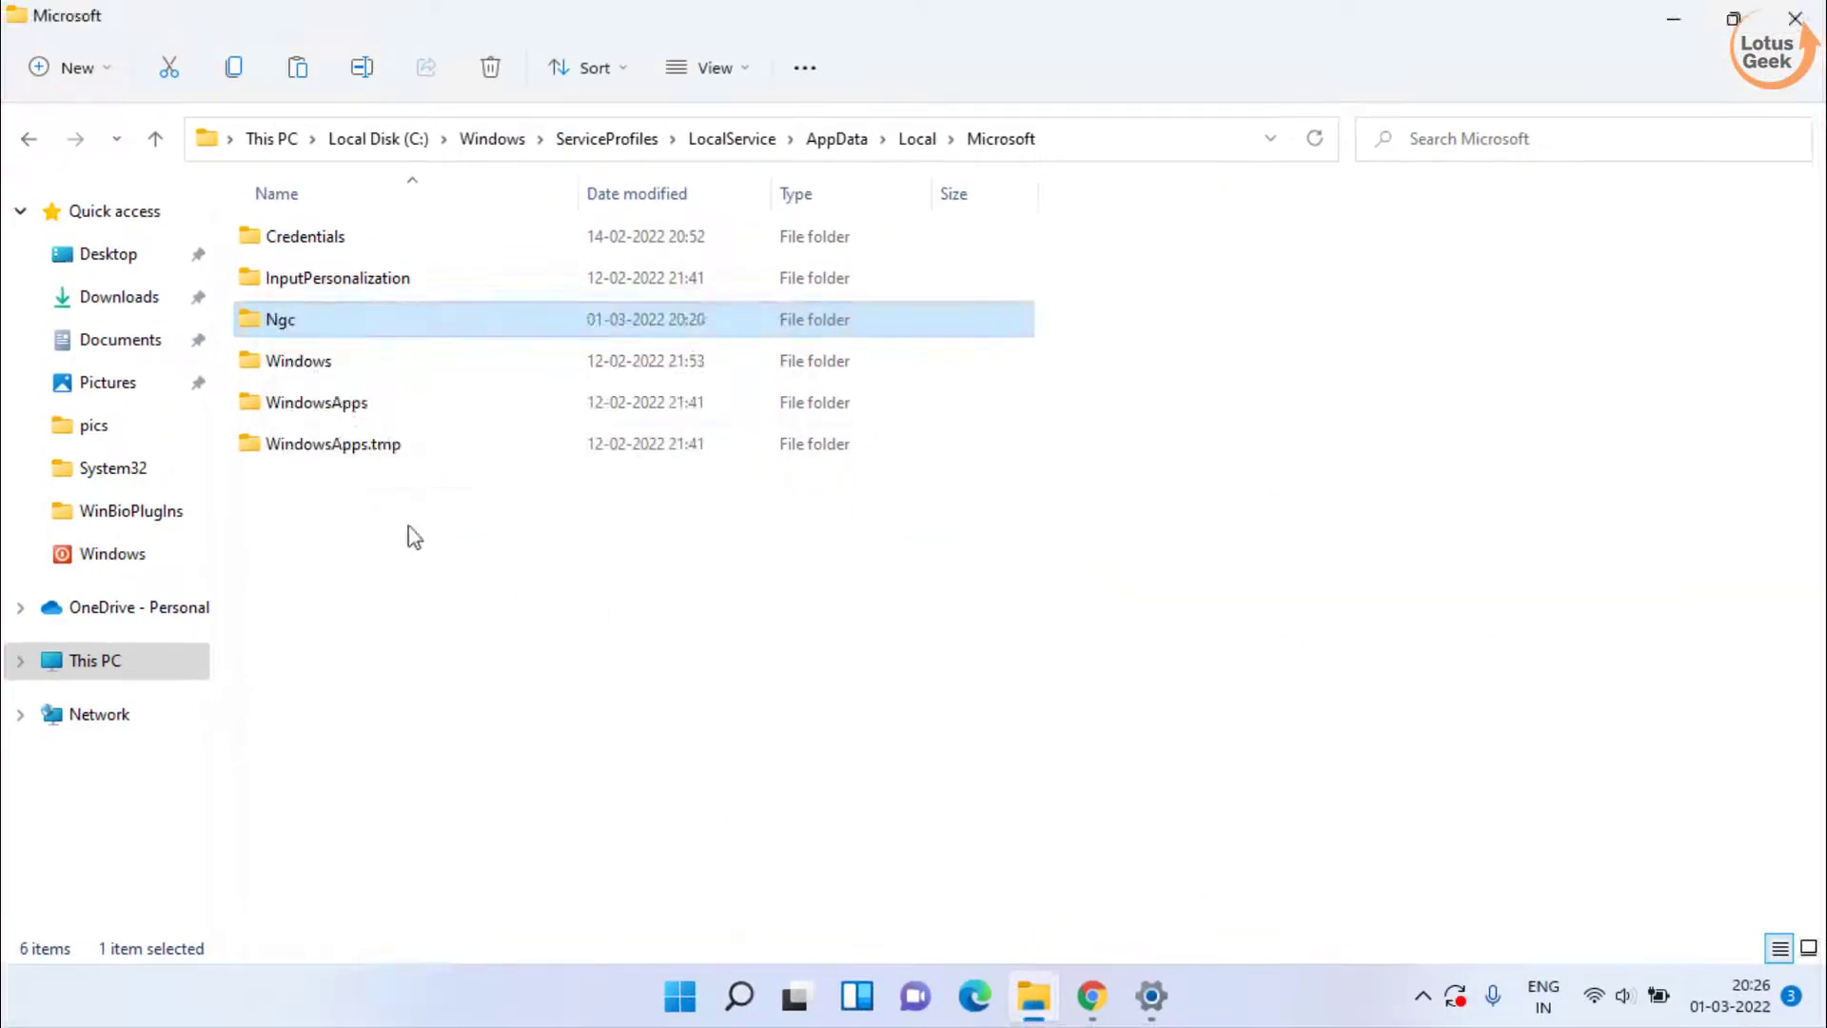
pyautogui.rightClick(307, 328)
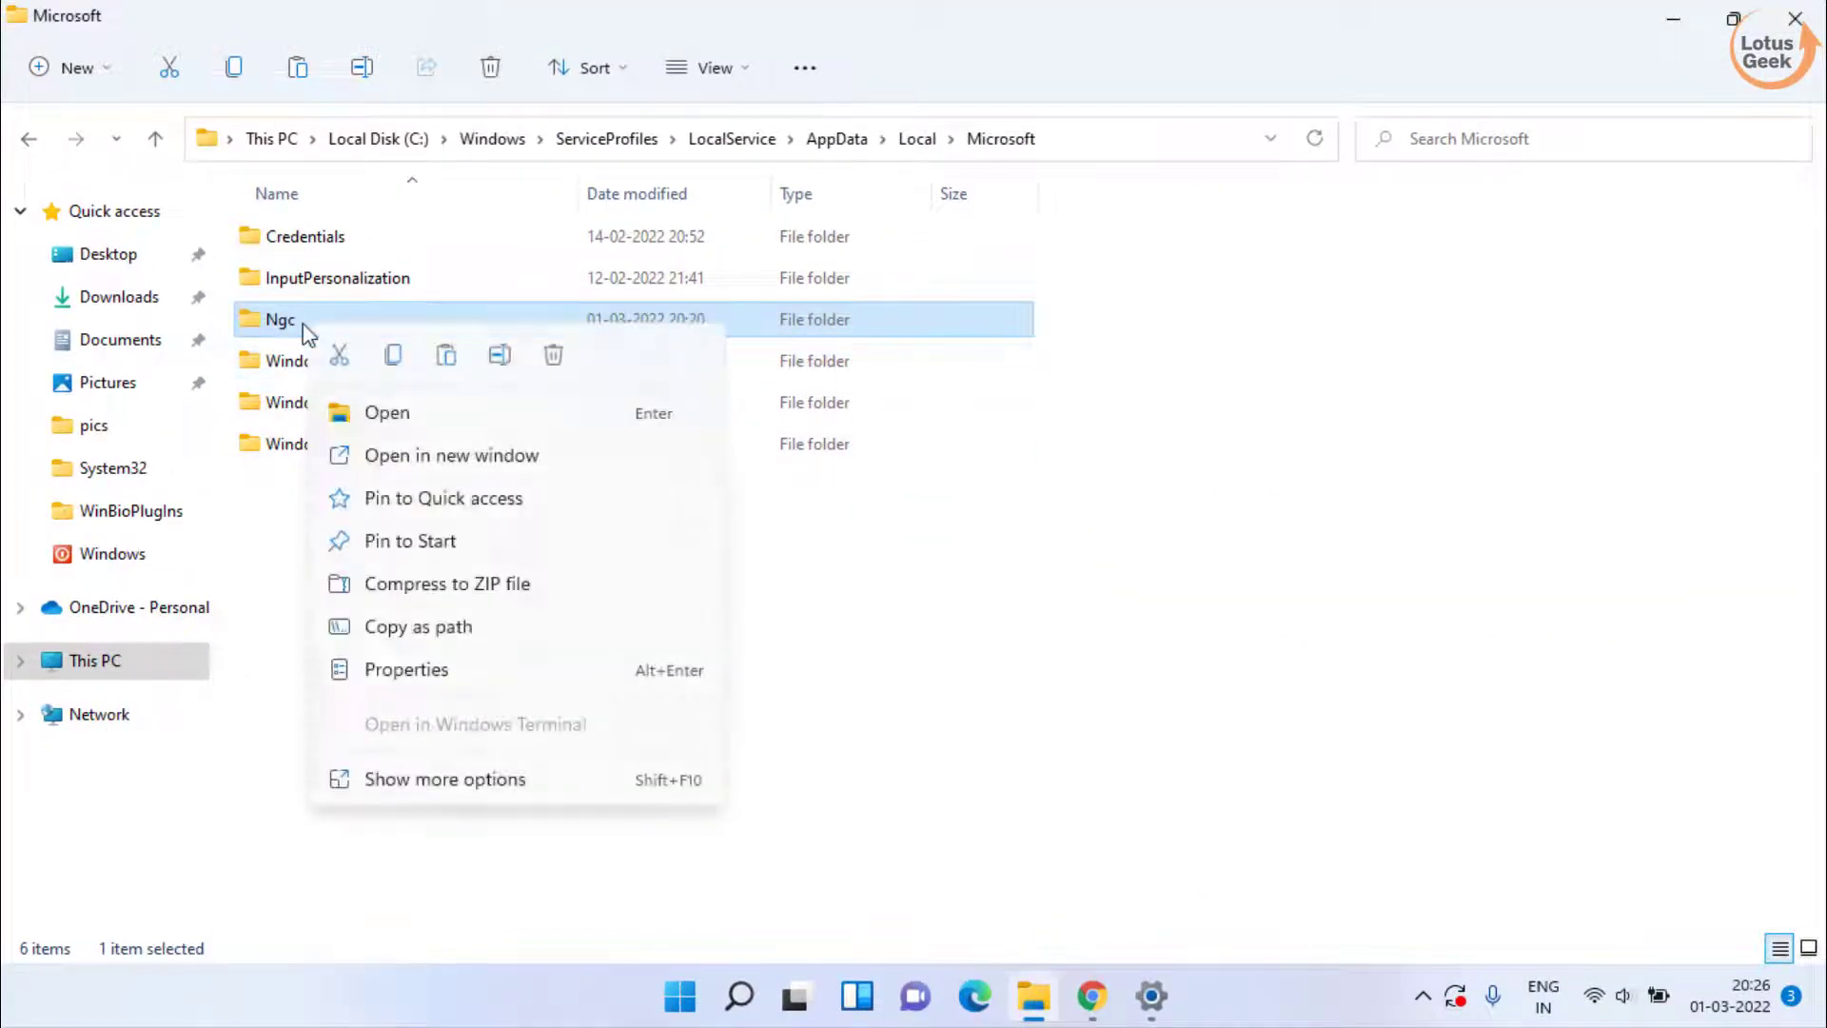
pyautogui.click(550, 361)
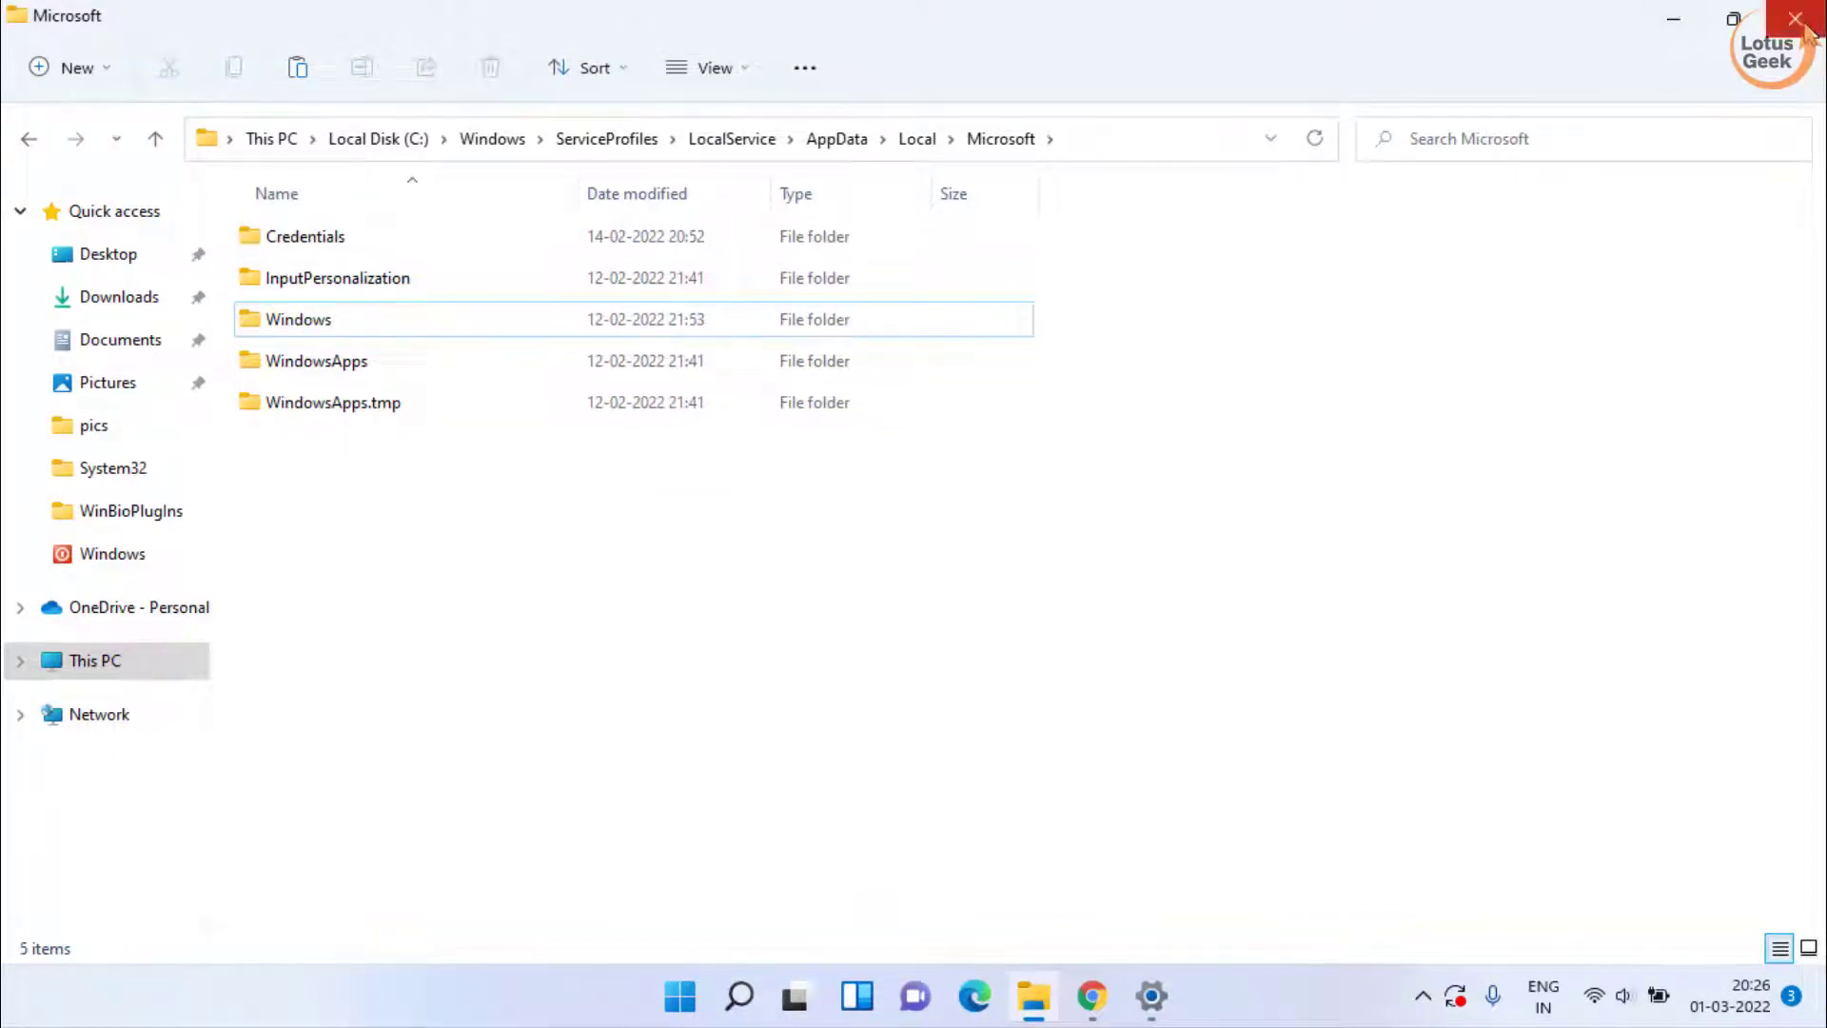
pyautogui.click(1674, 19)
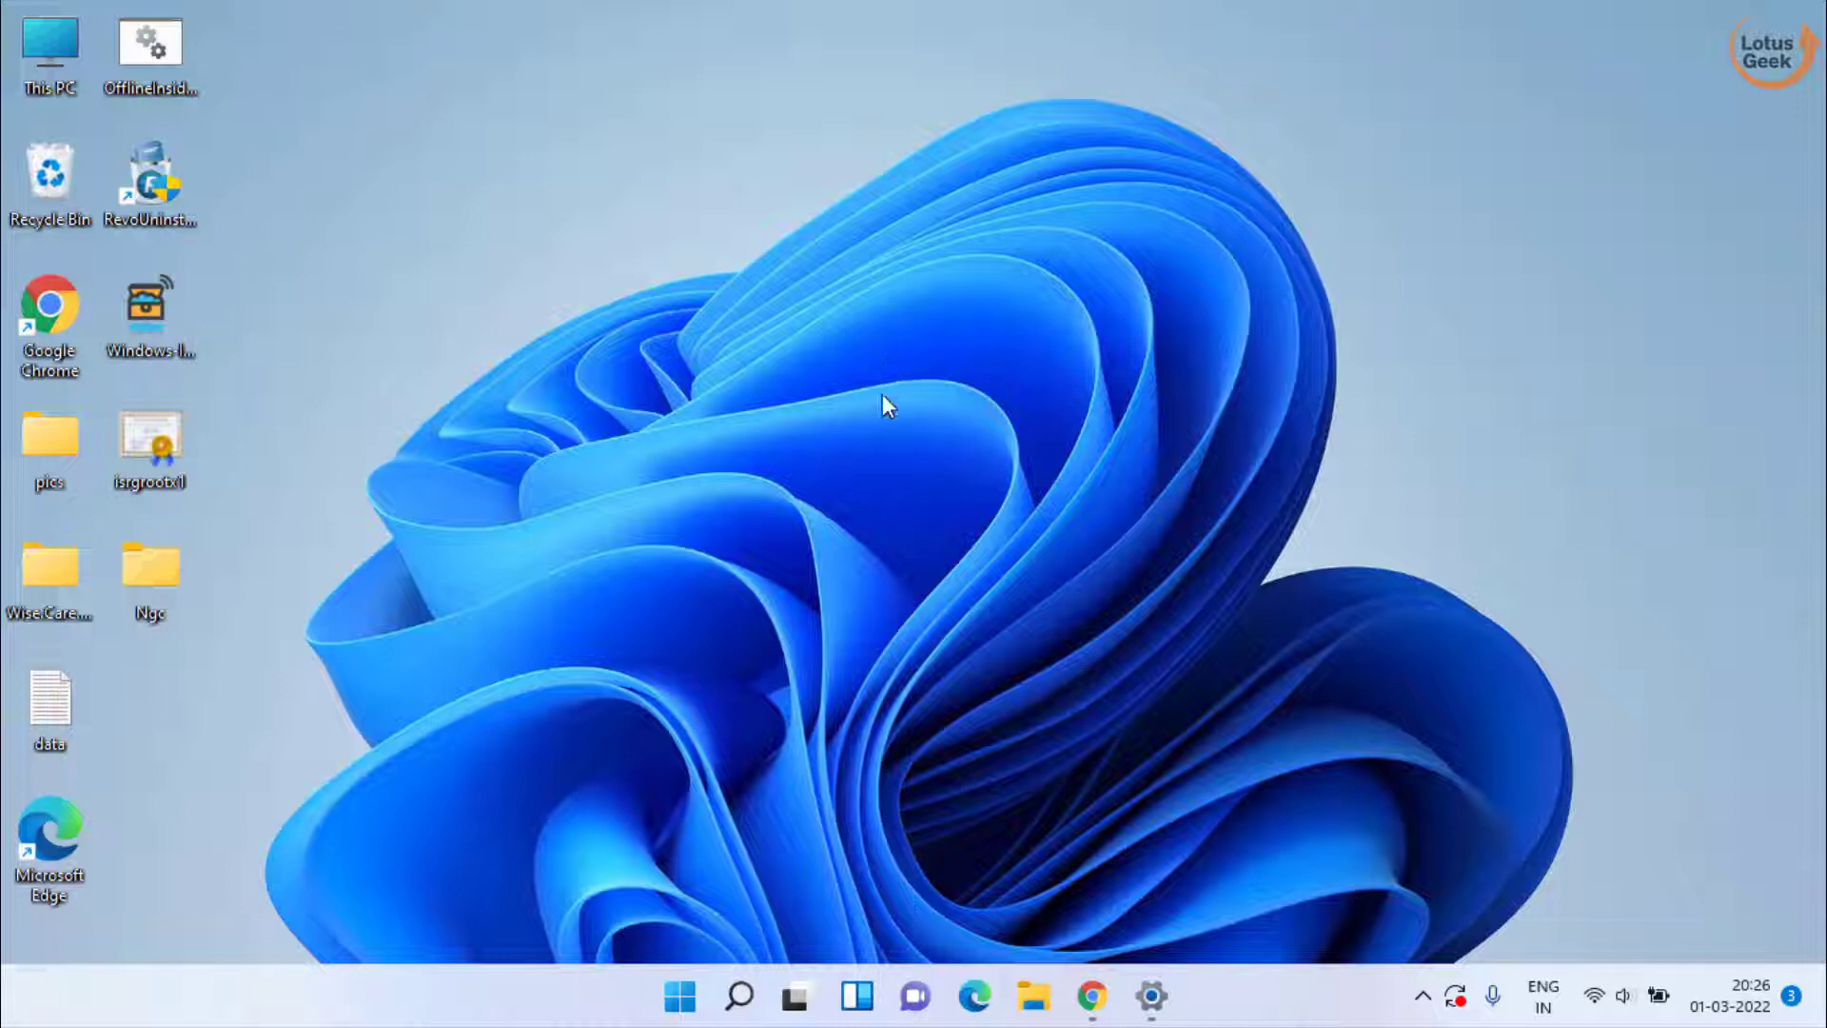
# - Launch the Local Group Policy Editor by running gpedit.msc from the Run dialog
pyautogui.click(679, 996)
pyautogui.write('run')
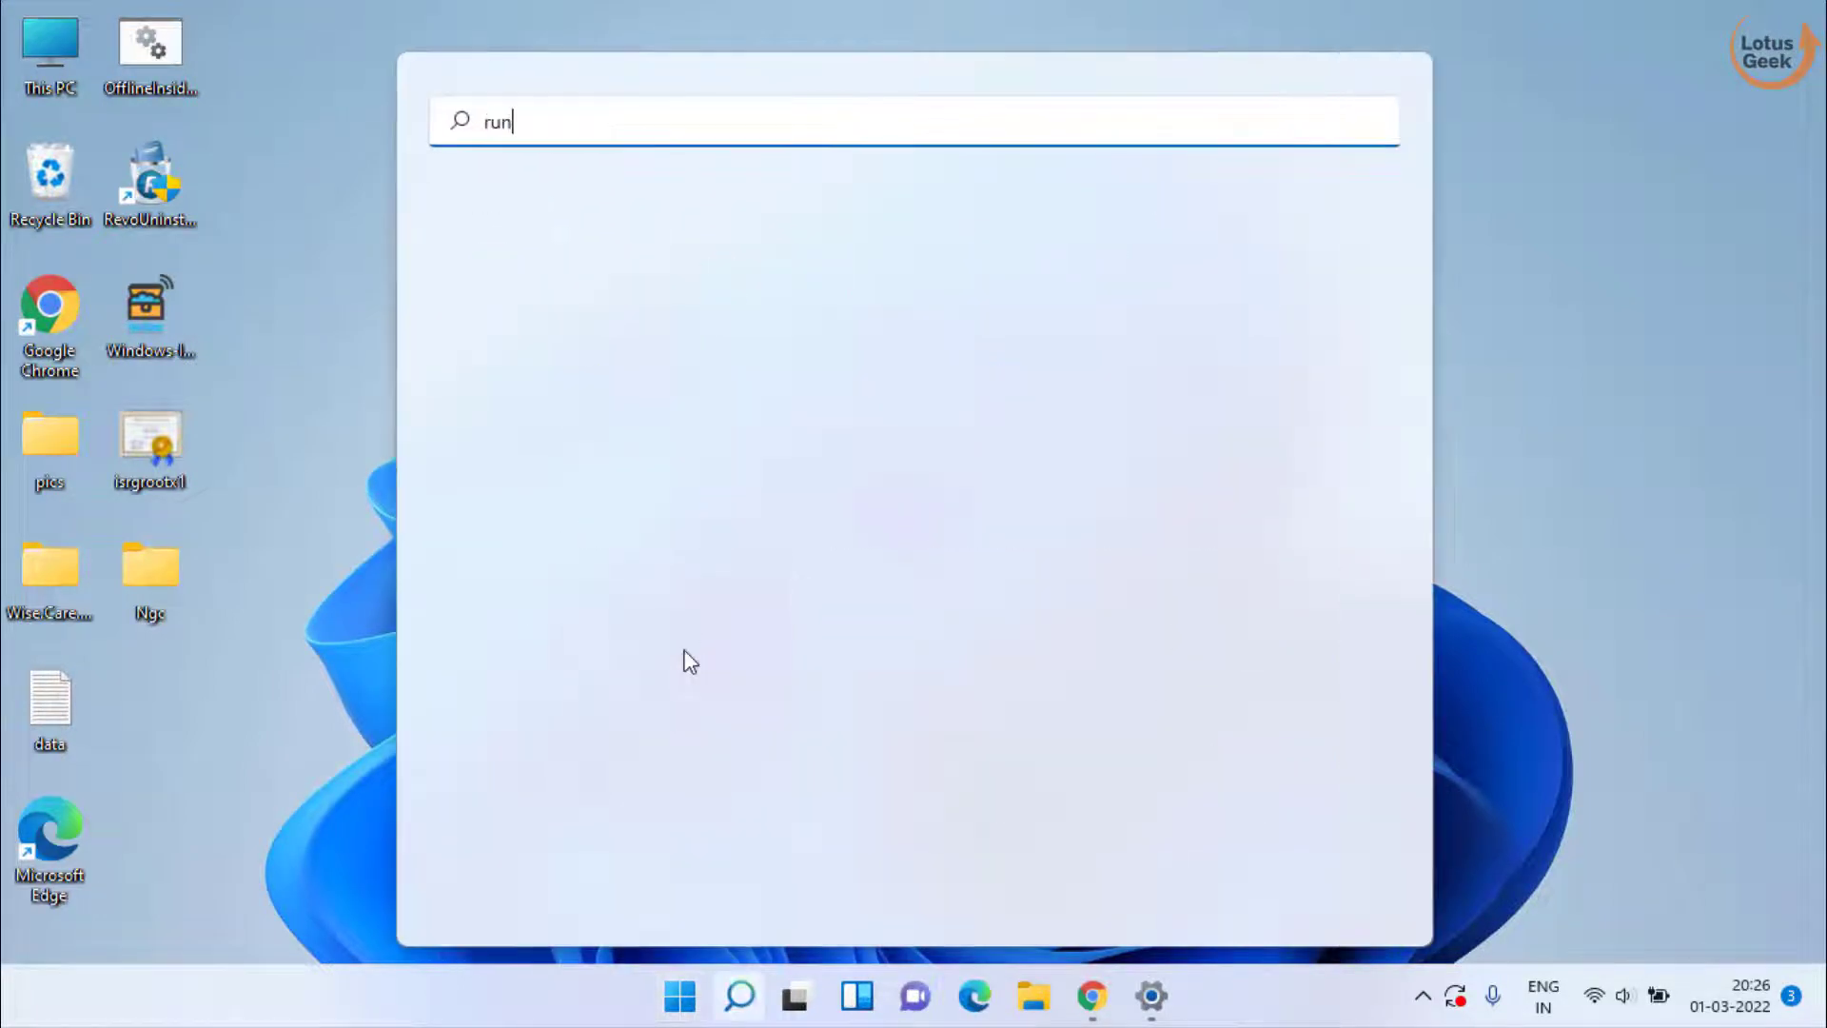
pyautogui.press('Return')
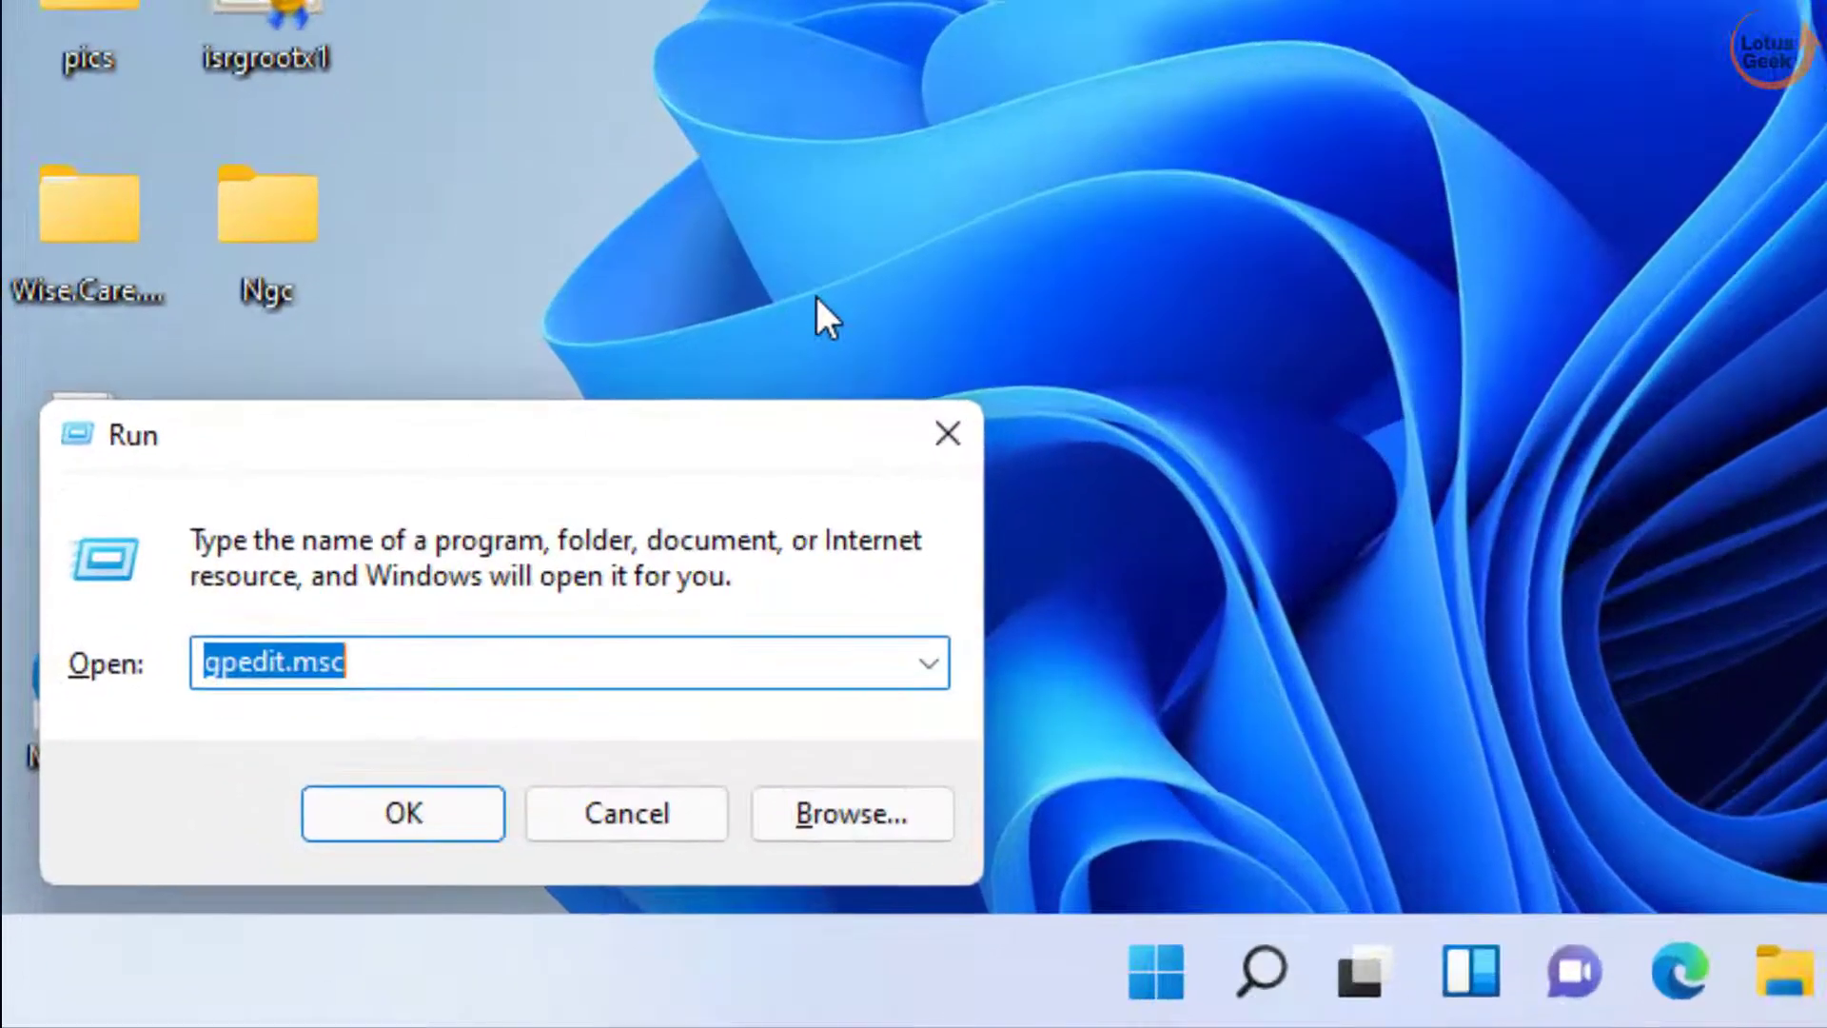
pyautogui.press('BackSpace')
pyautogui.write('gpedit.msc')
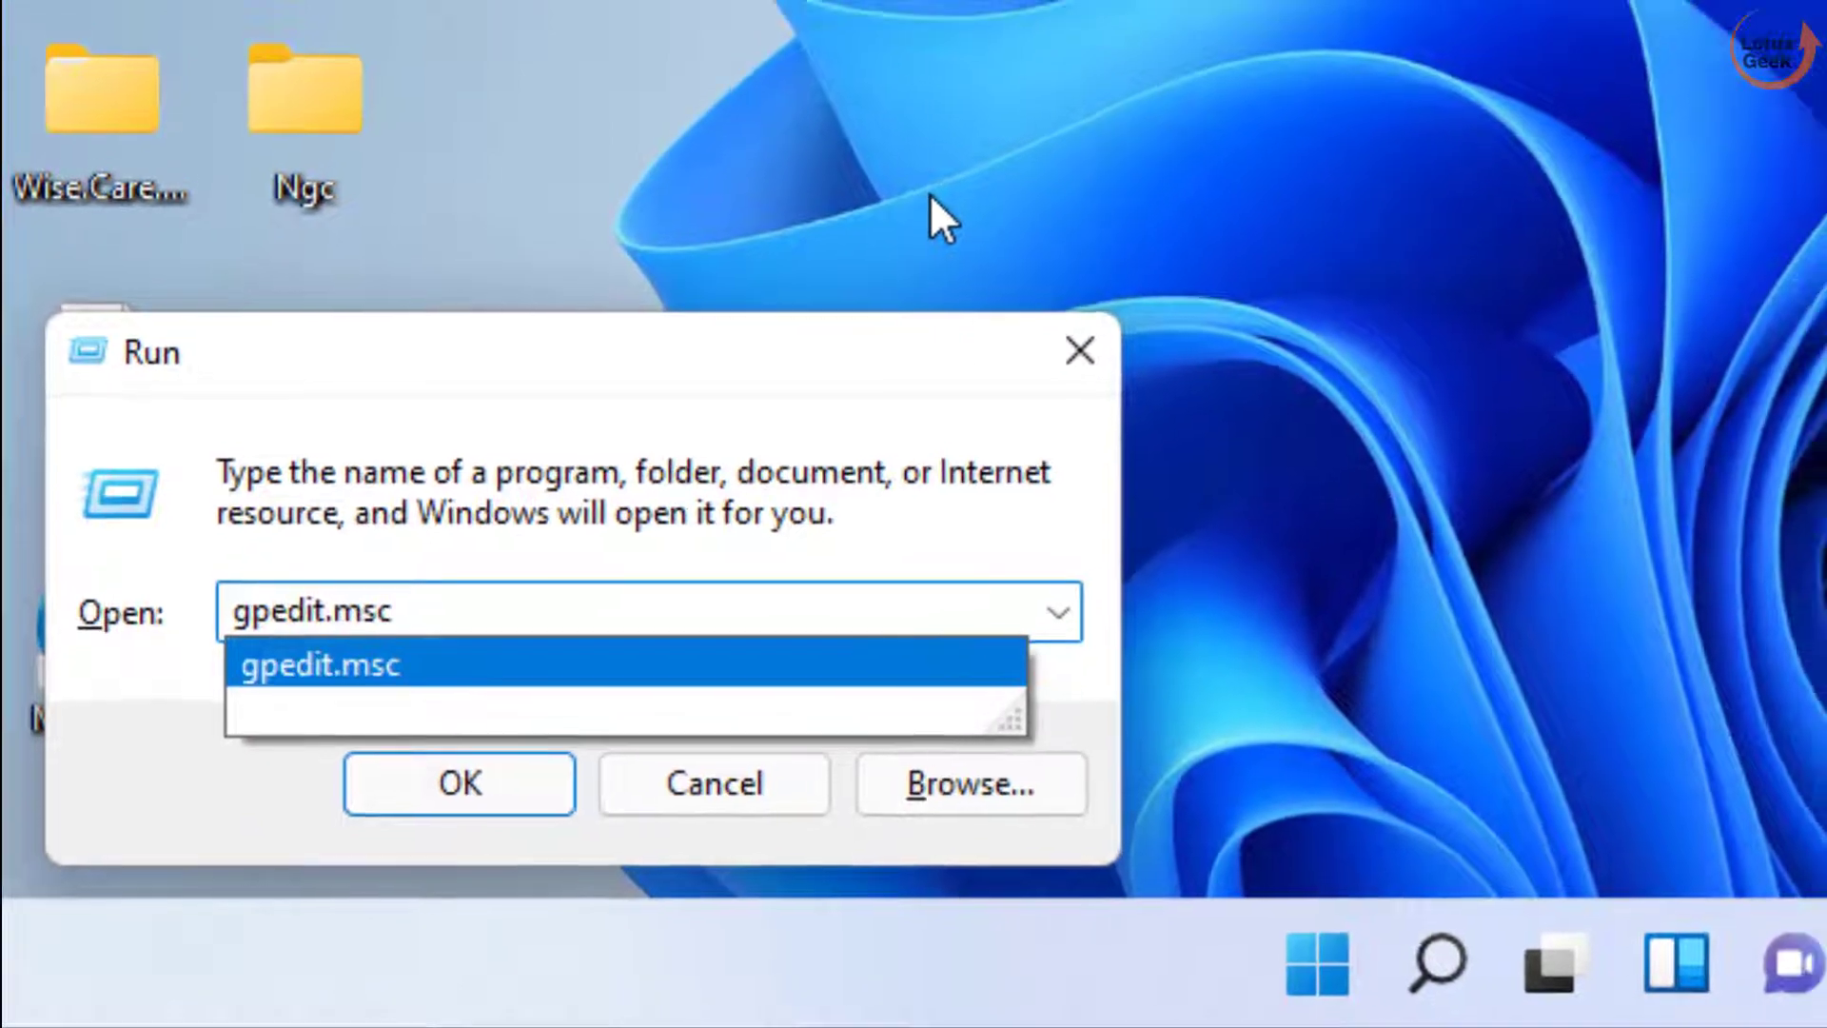
pyautogui.press('Return')
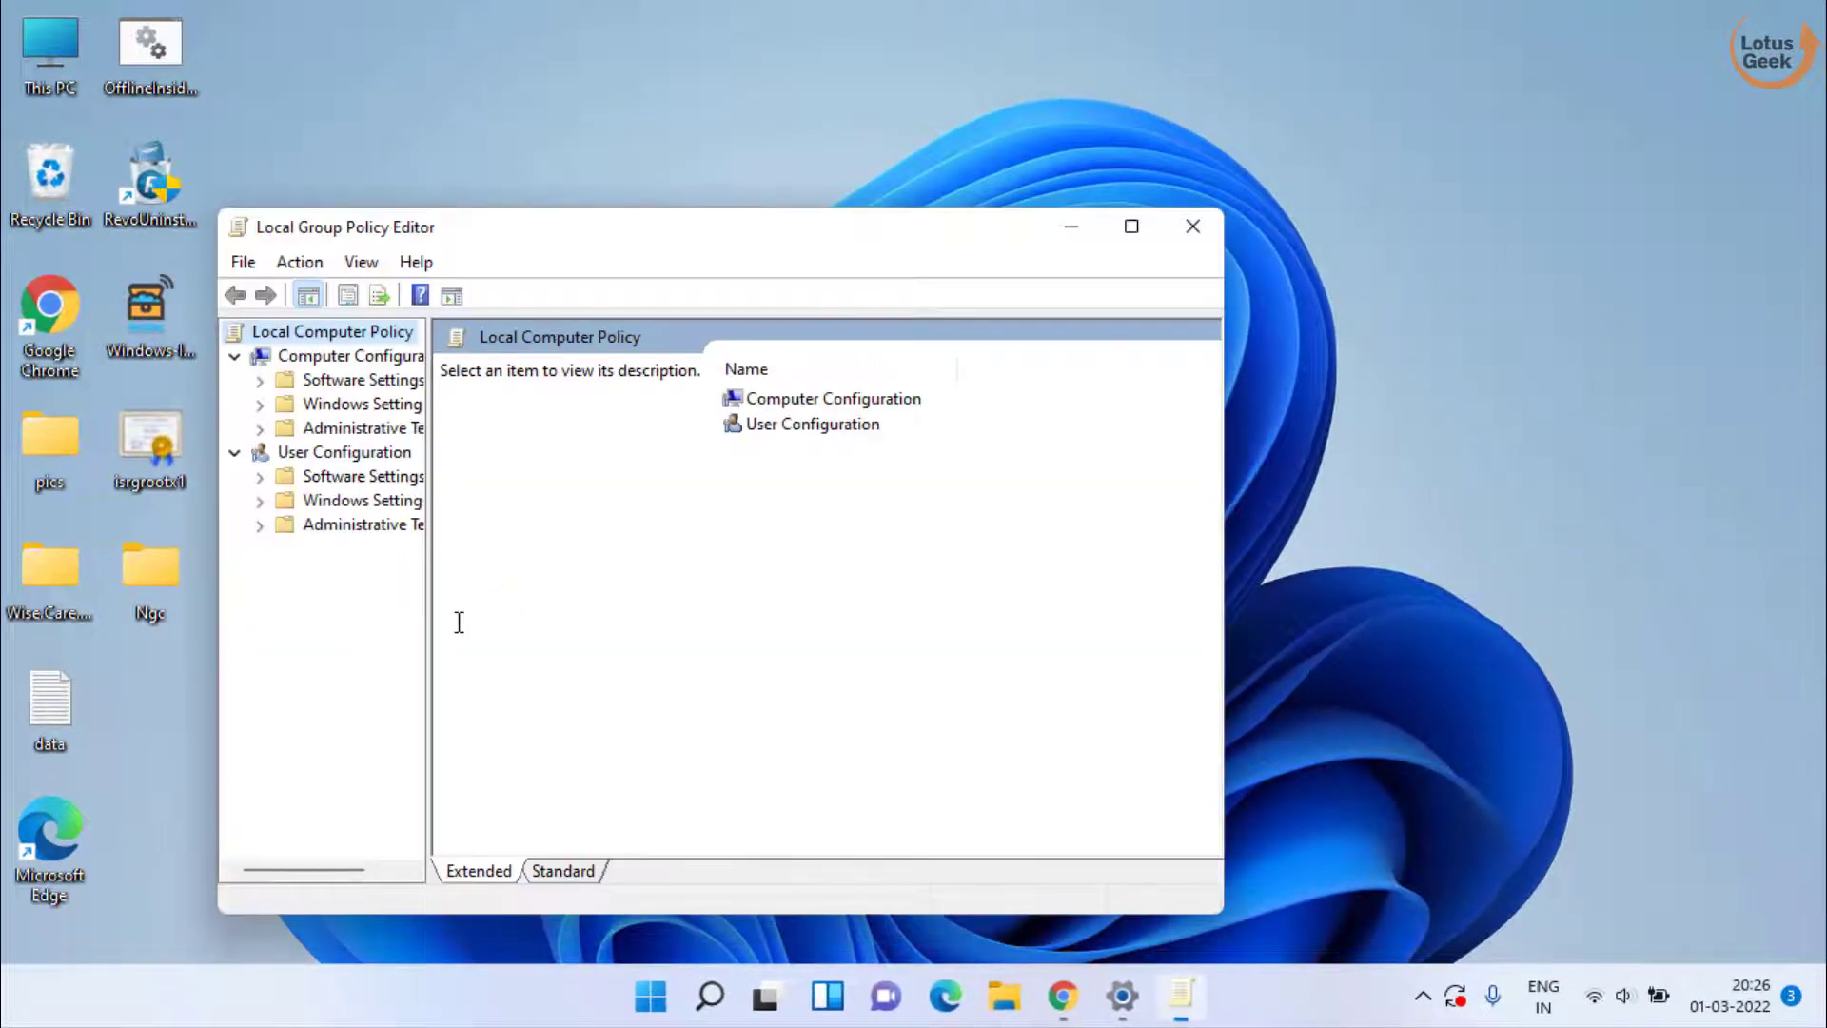
# - Navigate to Computer Configuration › Administrative Templates › System › Logon
pyautogui.moveTo(430, 505); pyautogui.dragTo(625, 514)
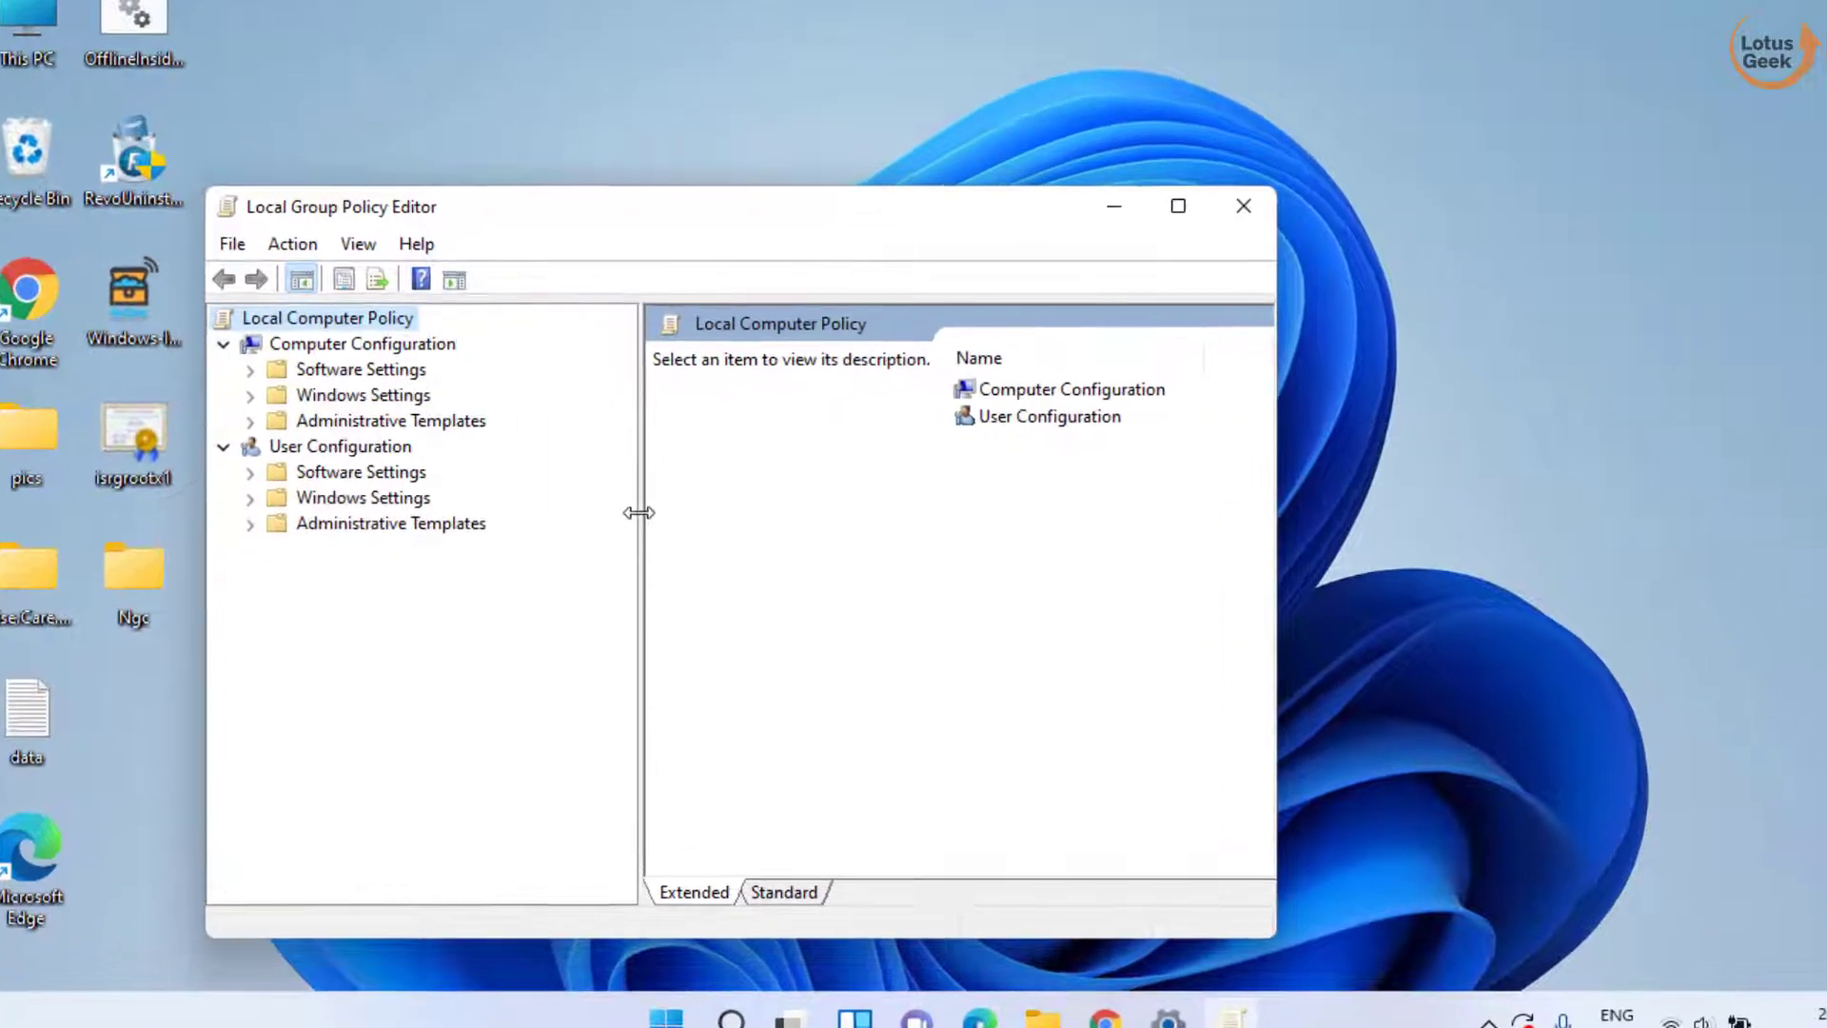
pyautogui.click(437, 423)
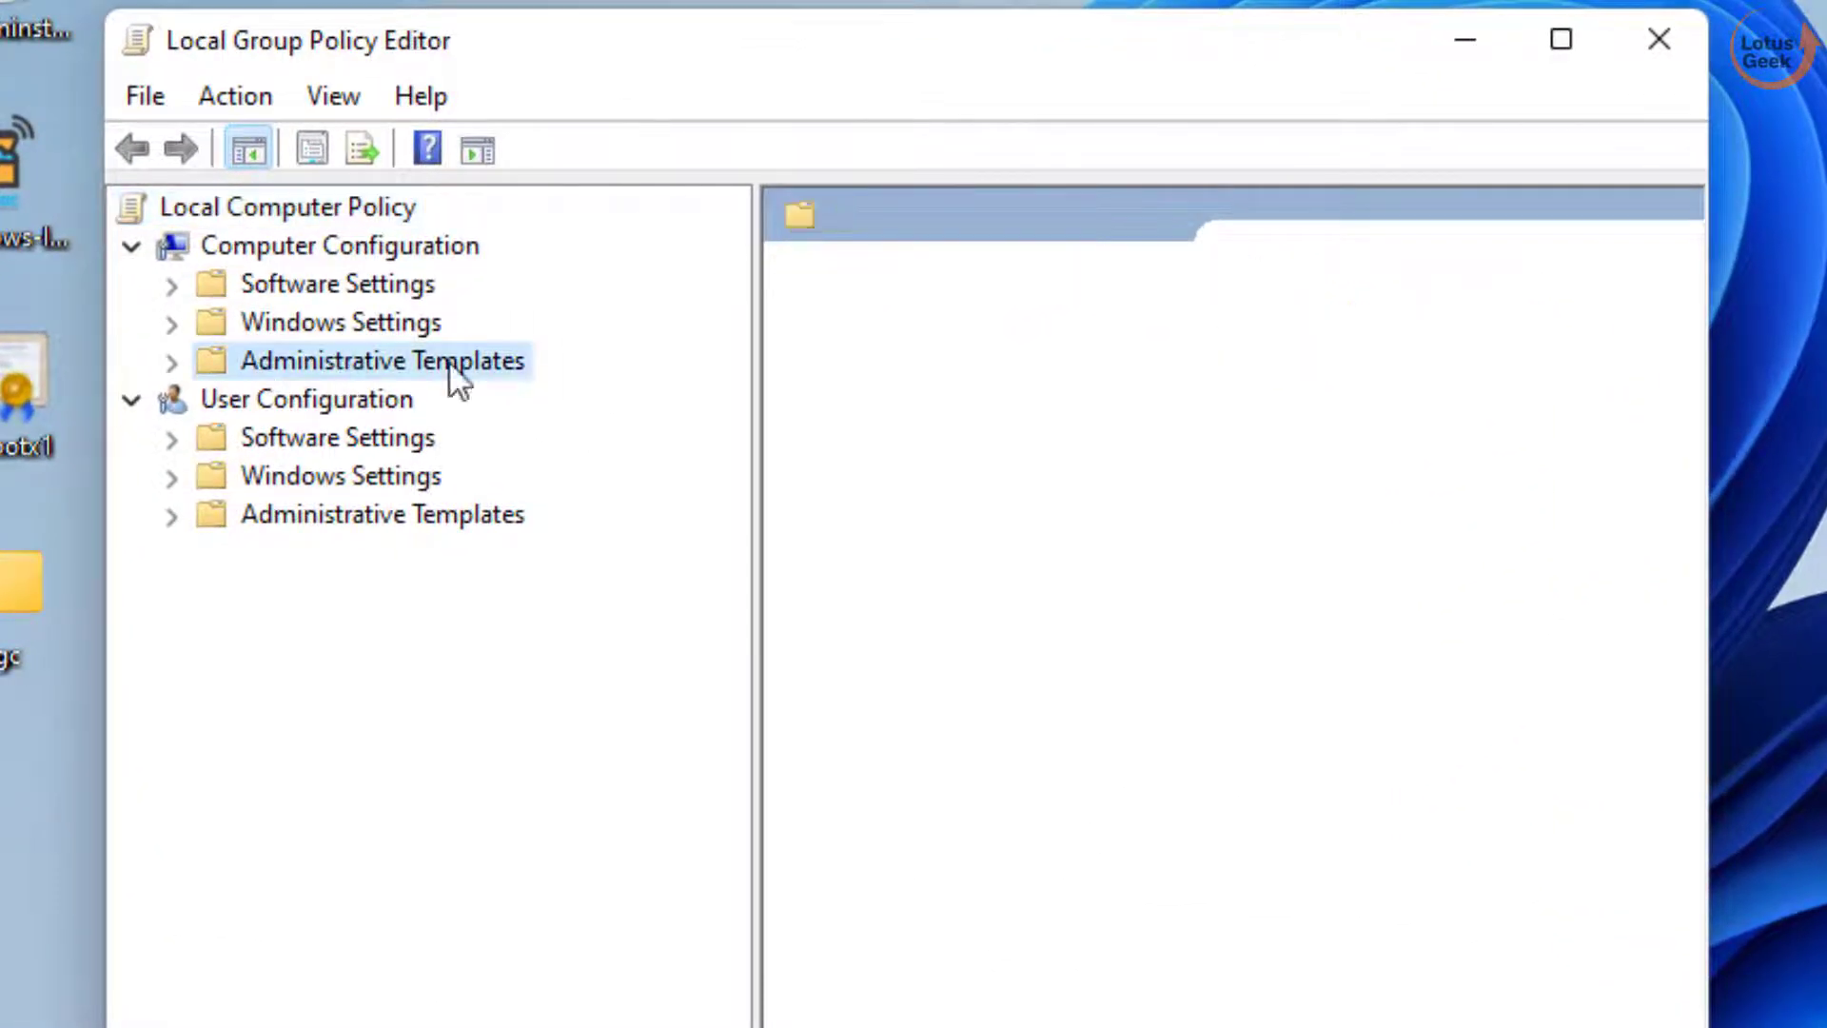
pyautogui.click(171, 363)
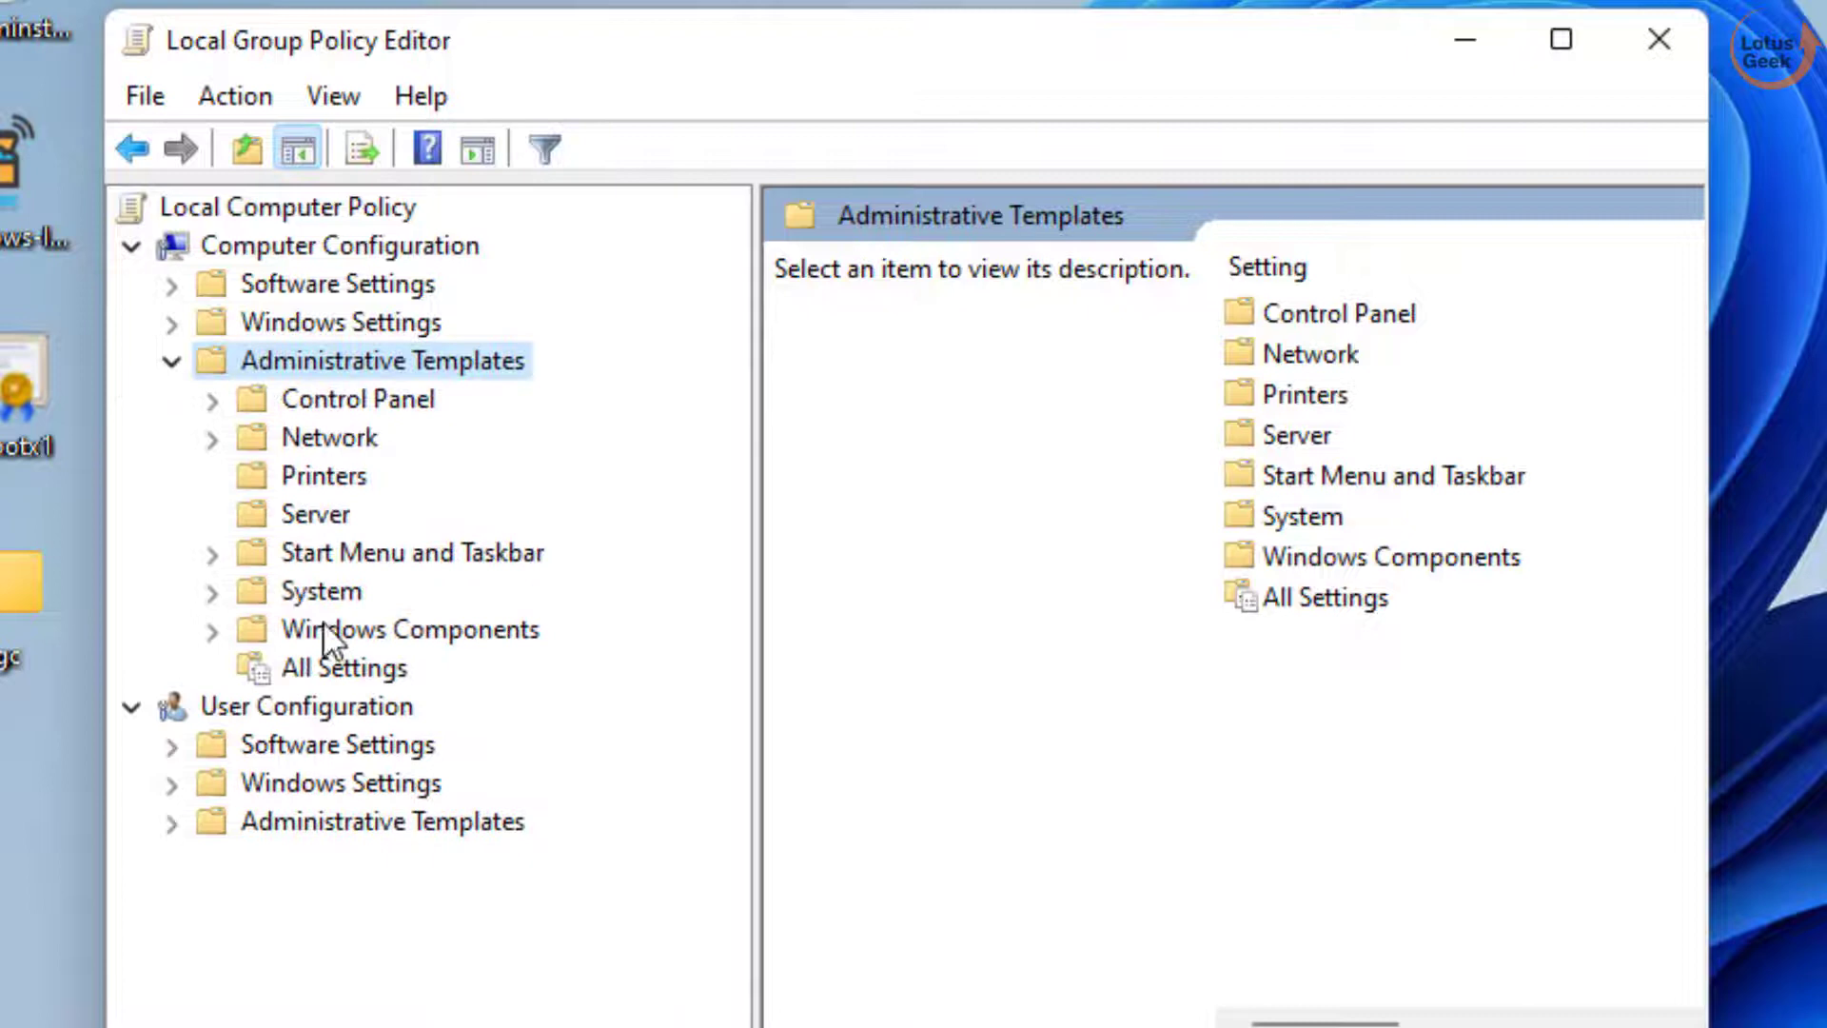
pyautogui.click(328, 591)
pyautogui.click(220, 596)
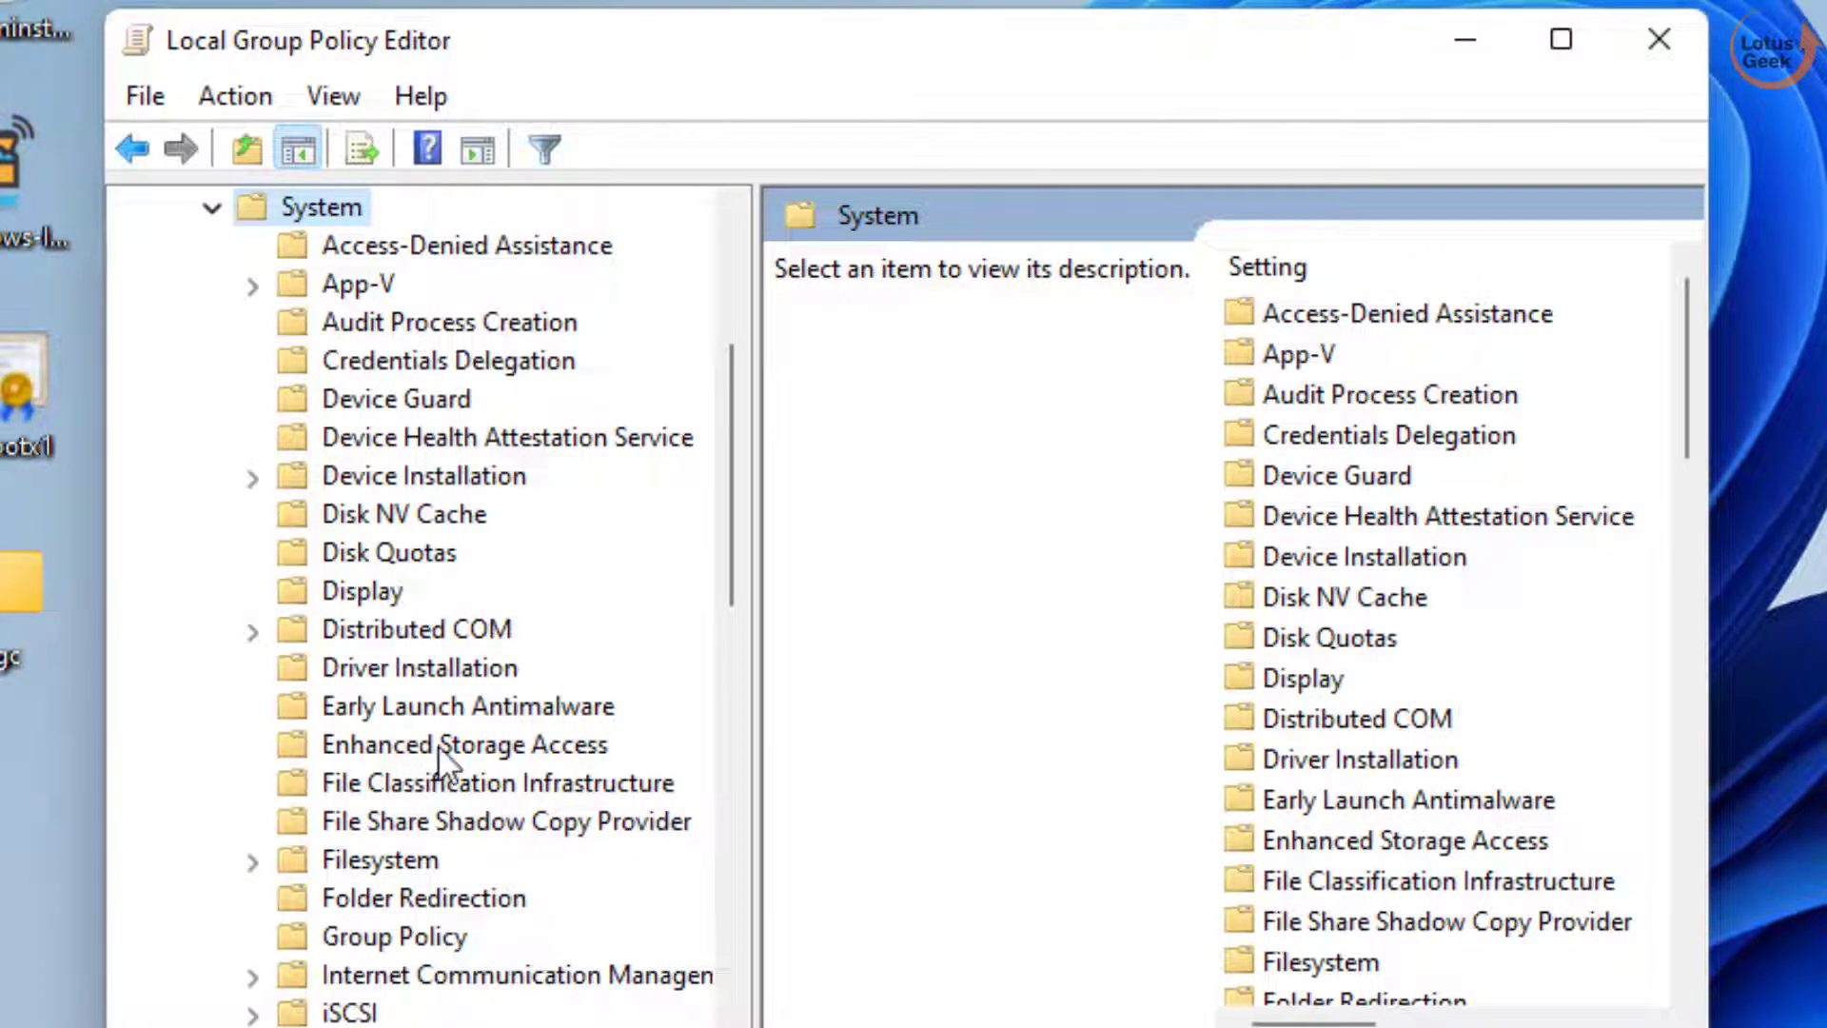
pyautogui.press('l')
pyautogui.scroll(-3, 437, 761)
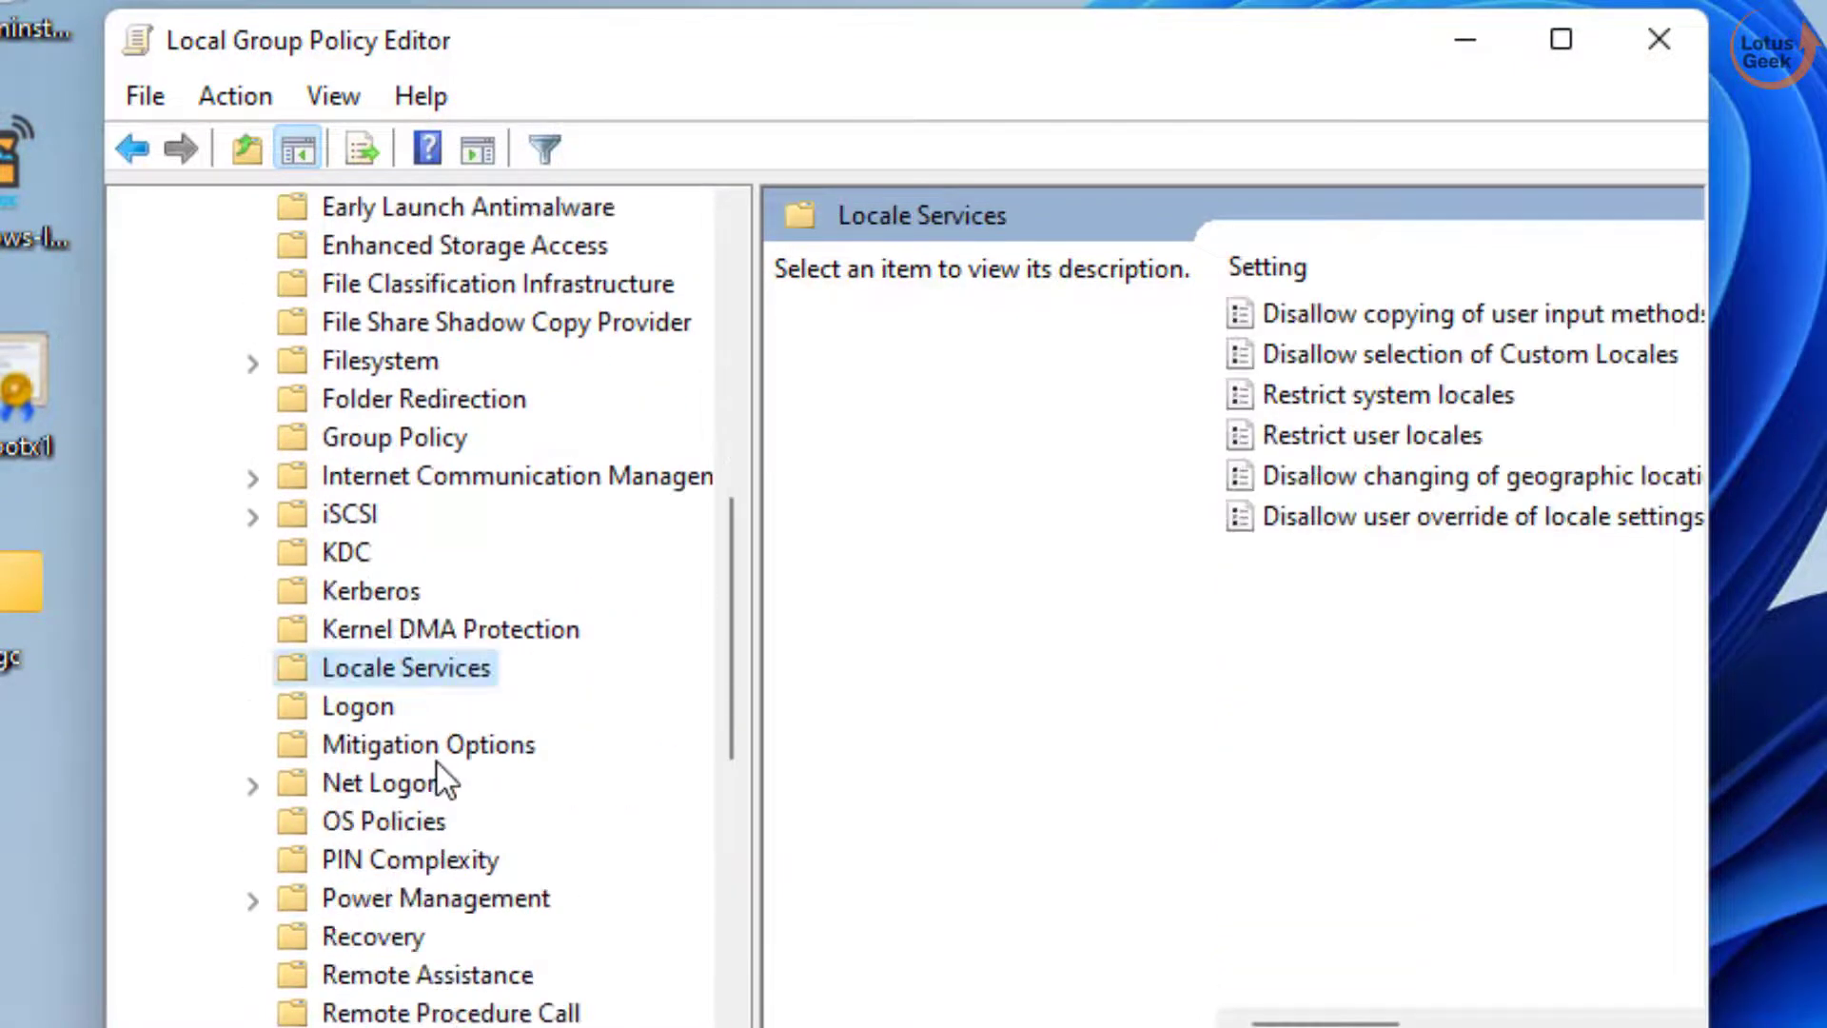
pyautogui.click(335, 702)
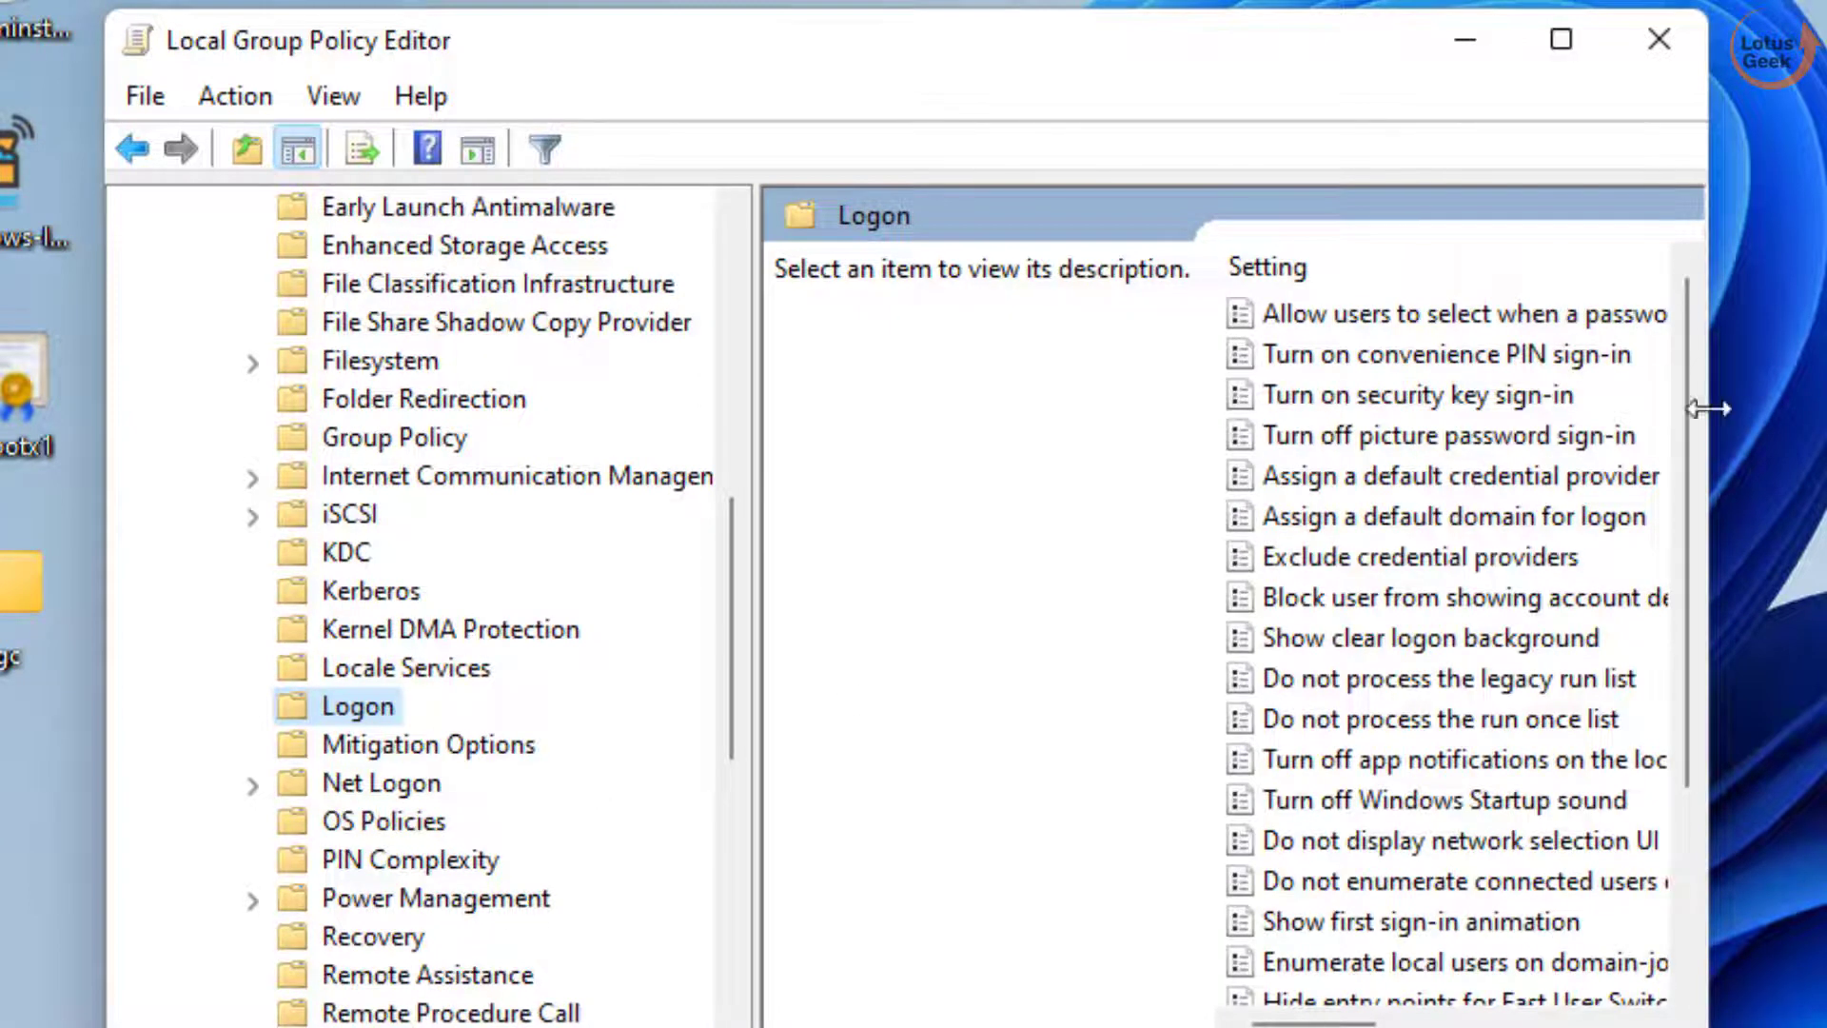
# - Set 'Turn on convenience PIN sign-in' to Enabled, apply it, and minimize the editor
pyautogui.moveTo(1706, 400); pyautogui.dragTo(1823, 399)
pyautogui.click(1459, 356)
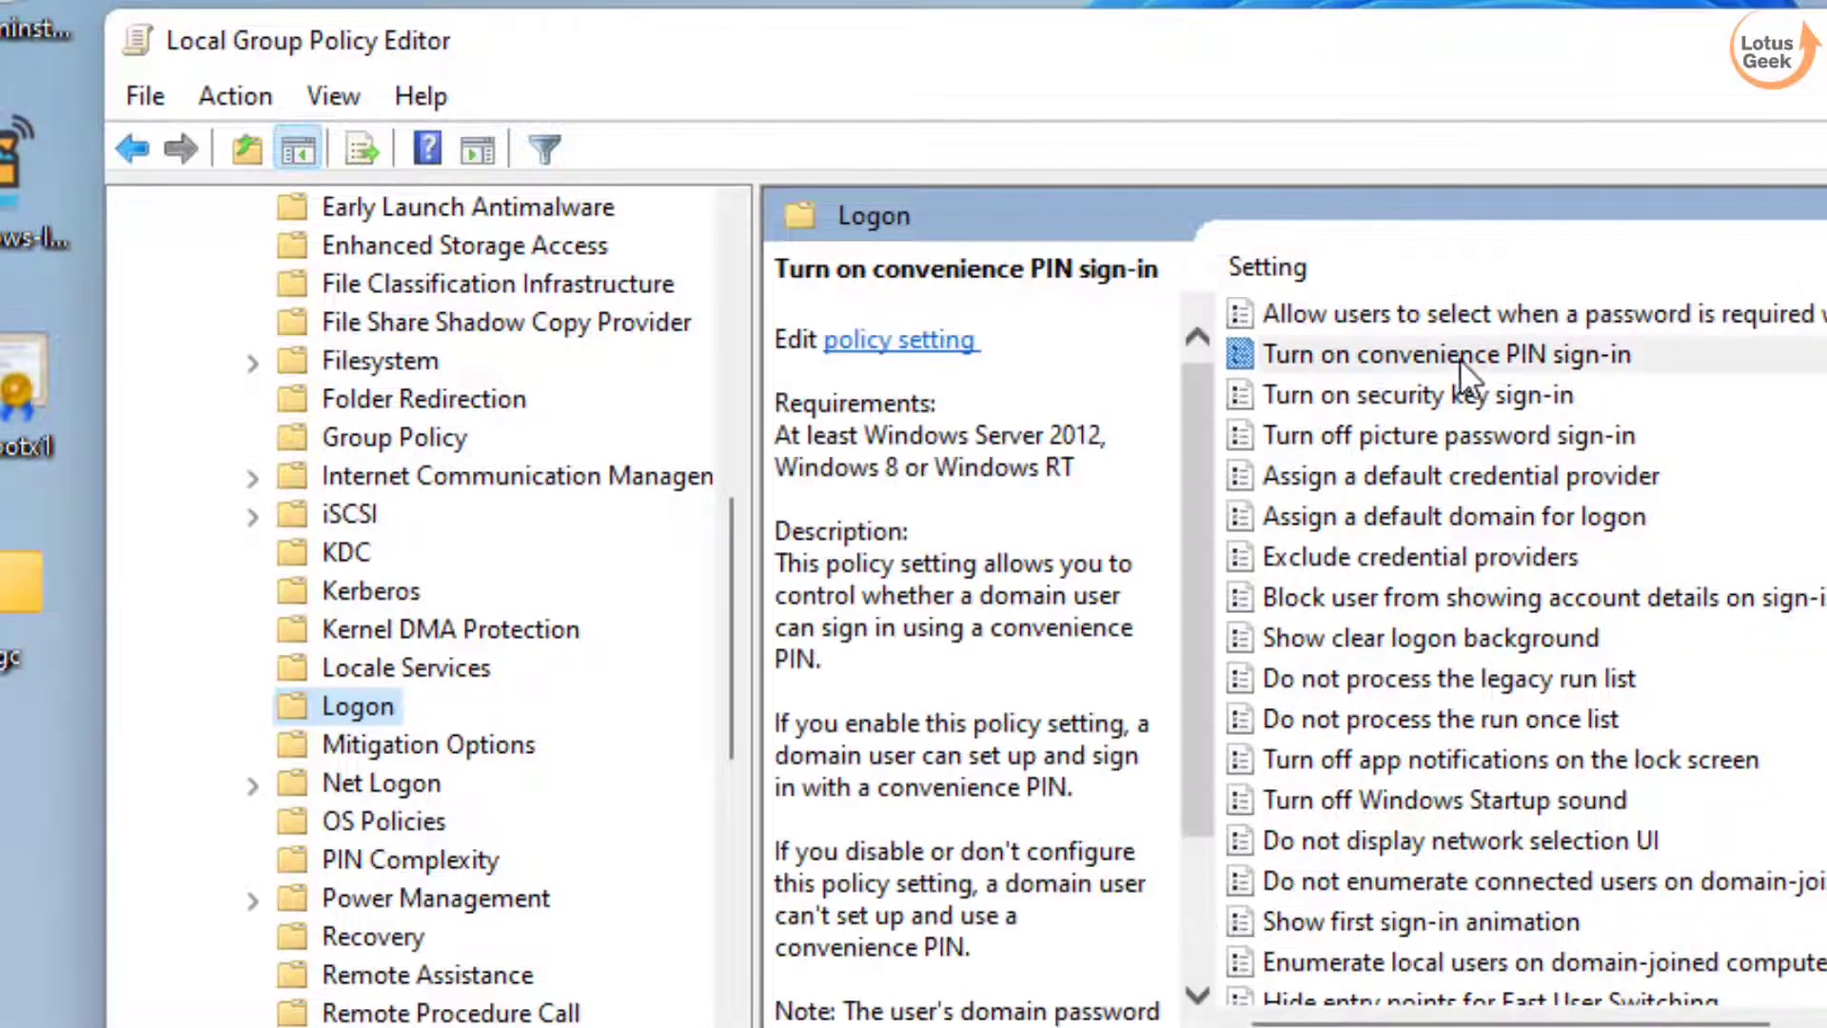
pyautogui.doubleClick(1496, 363)
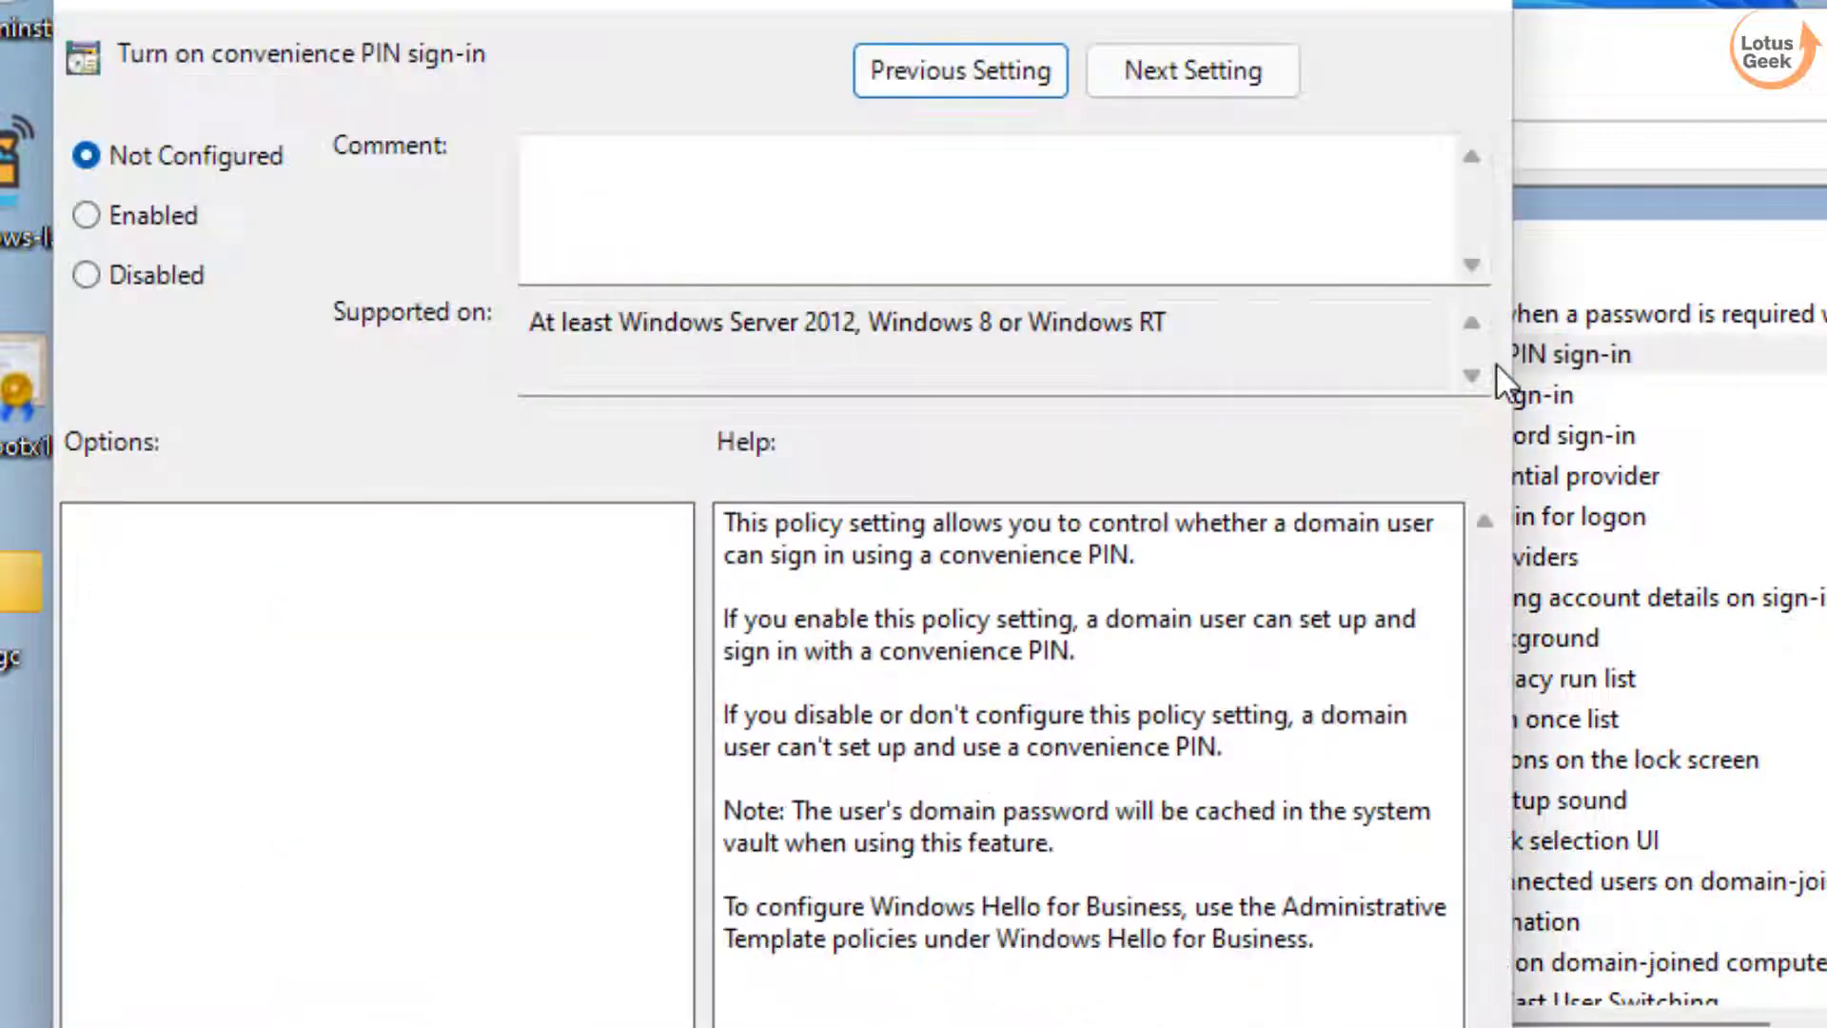
pyautogui.click(138, 219)
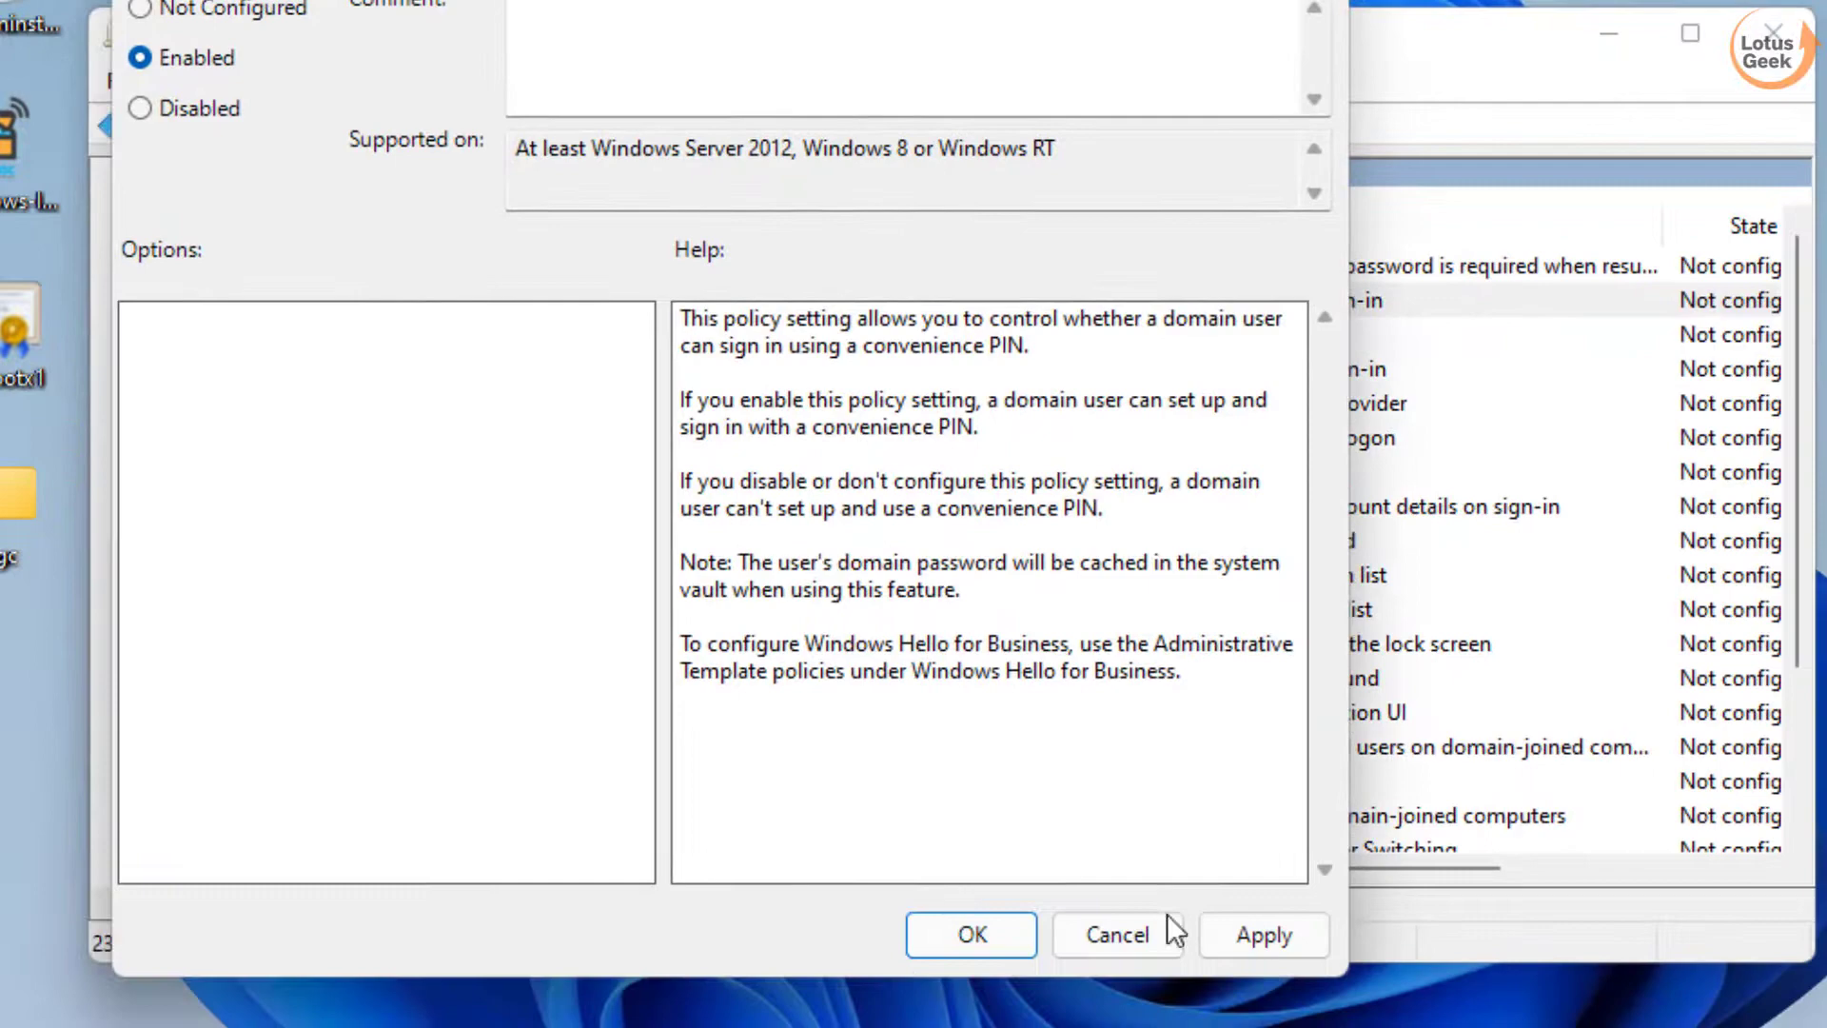
pyautogui.click(1237, 936)
pyautogui.click(980, 937)
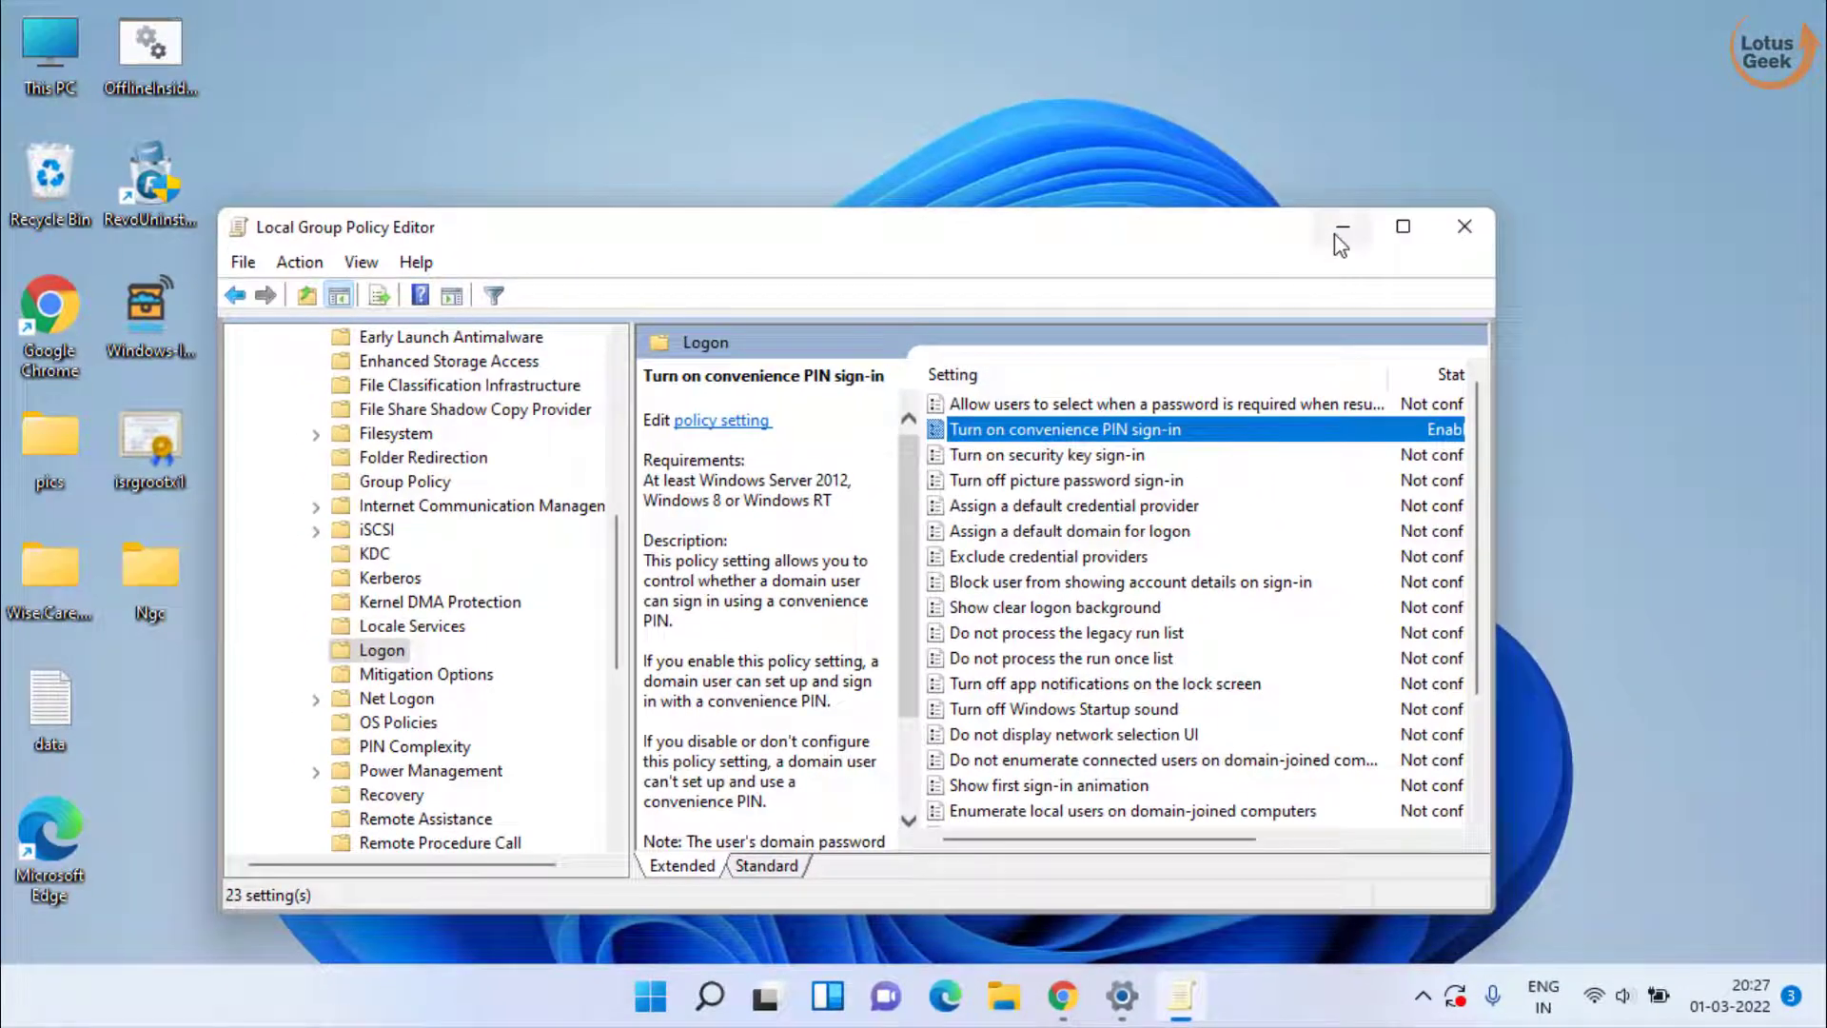
pyautogui.click(1341, 233)
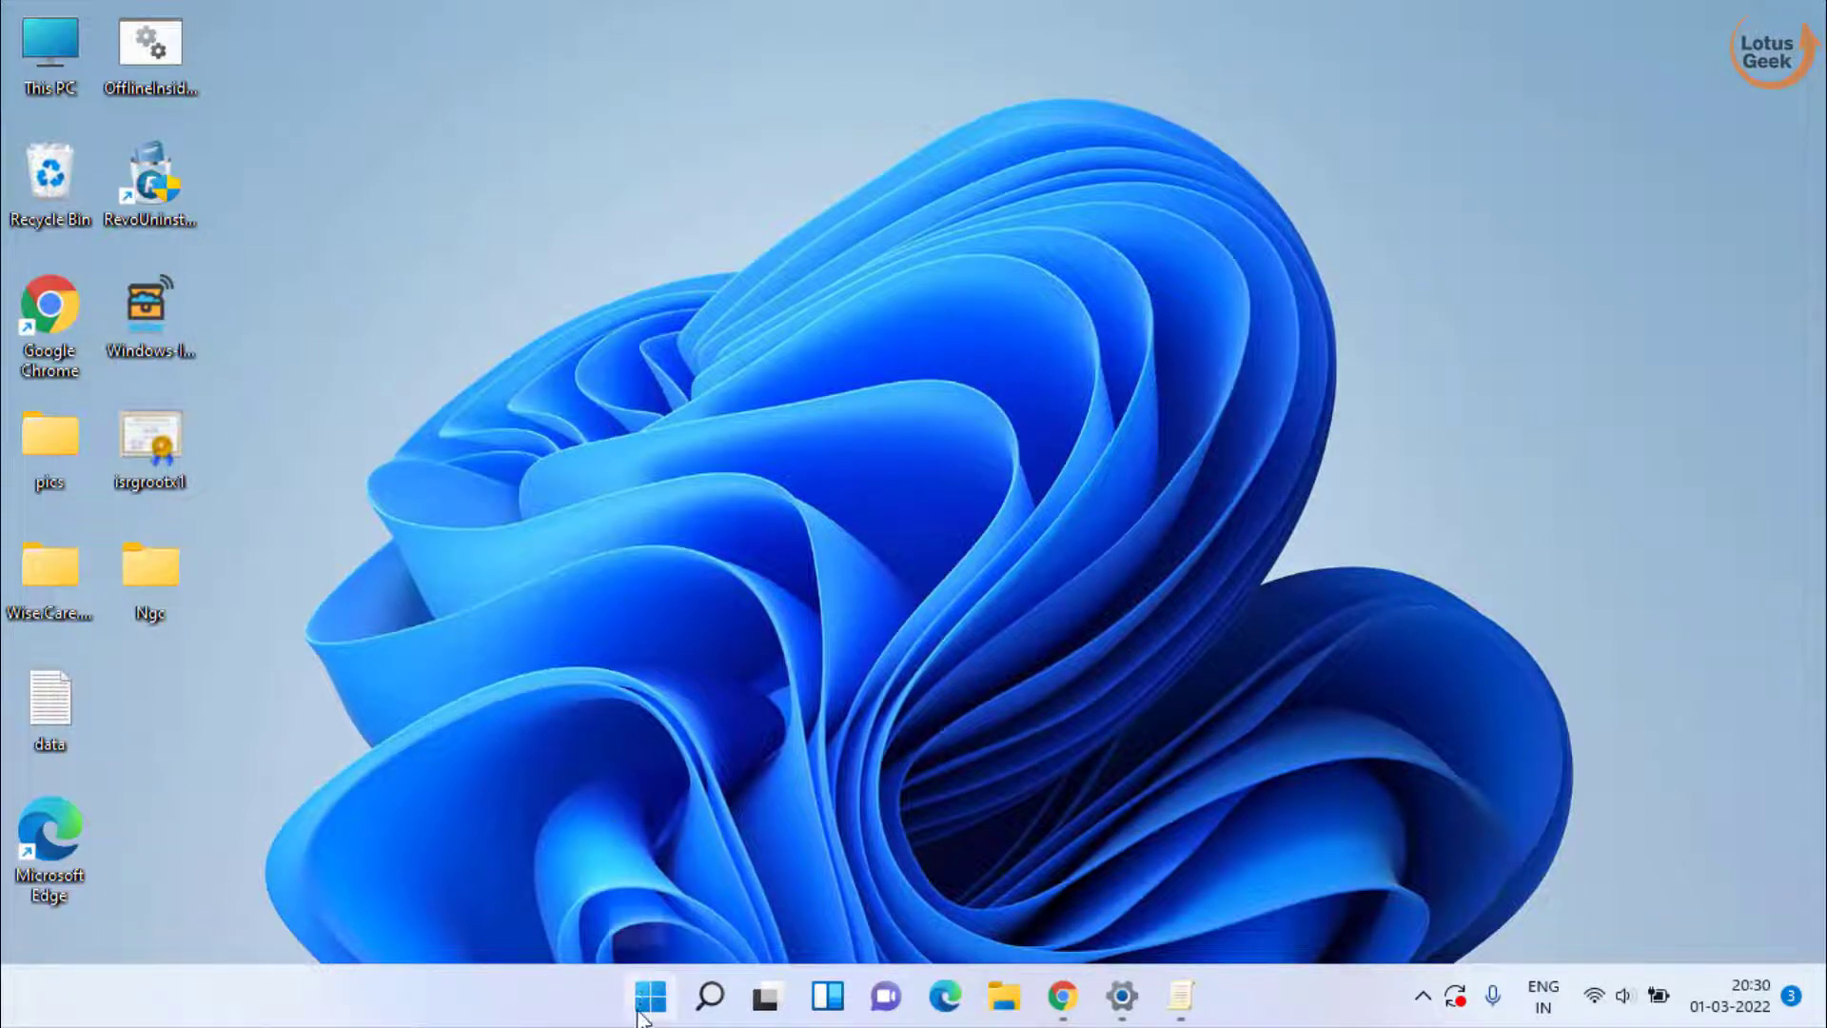
pyautogui.press('super')
pyautogui.write('run')
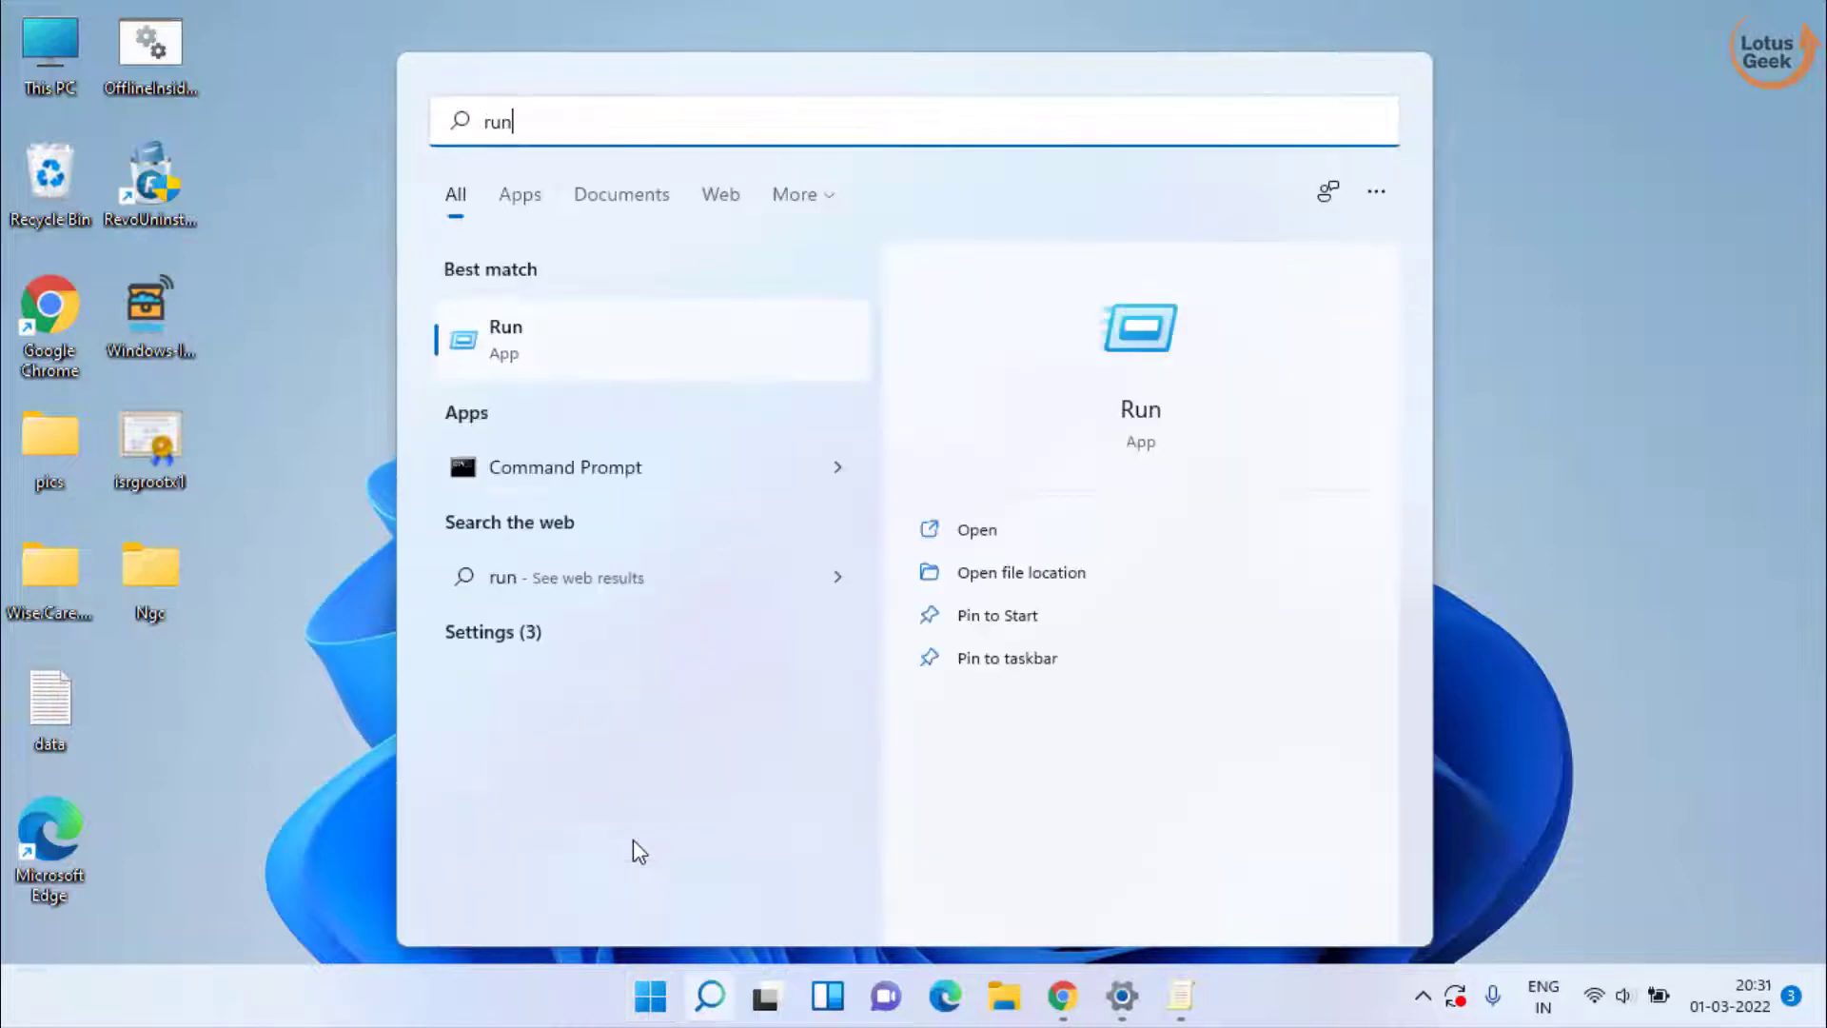
pyautogui.press('Return')
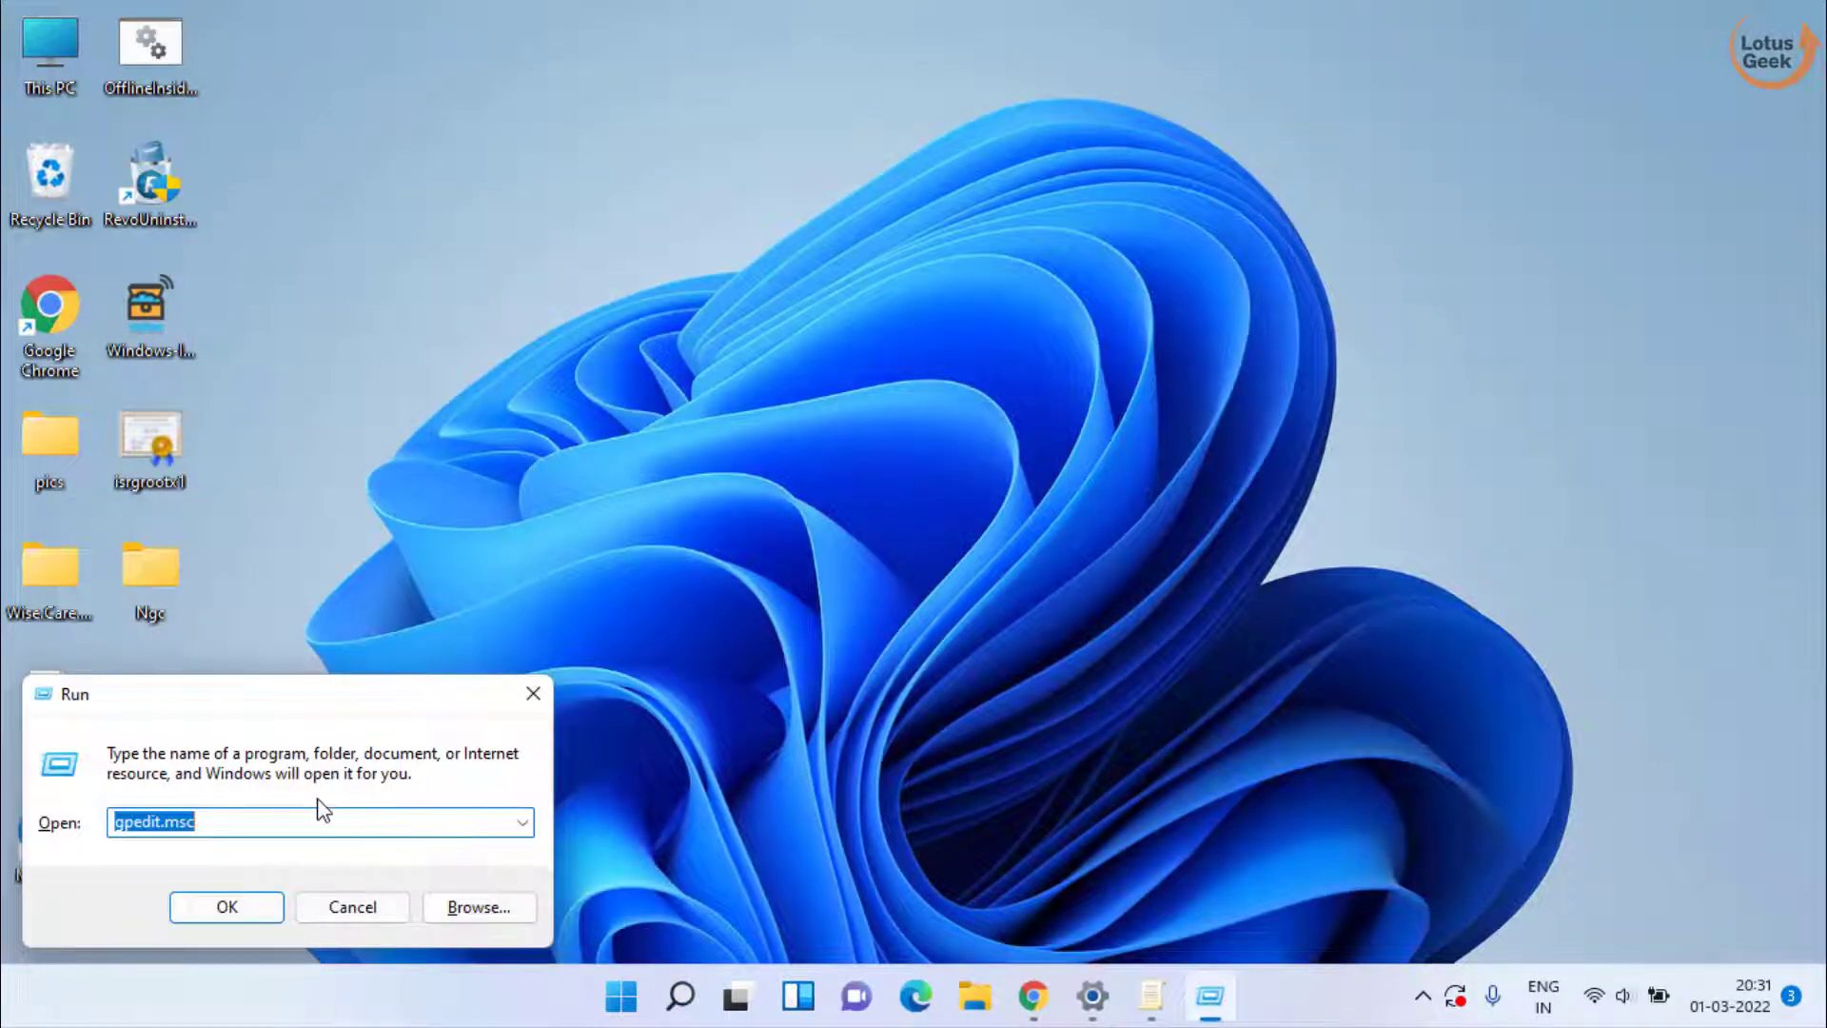
pyautogui.write('tpm')
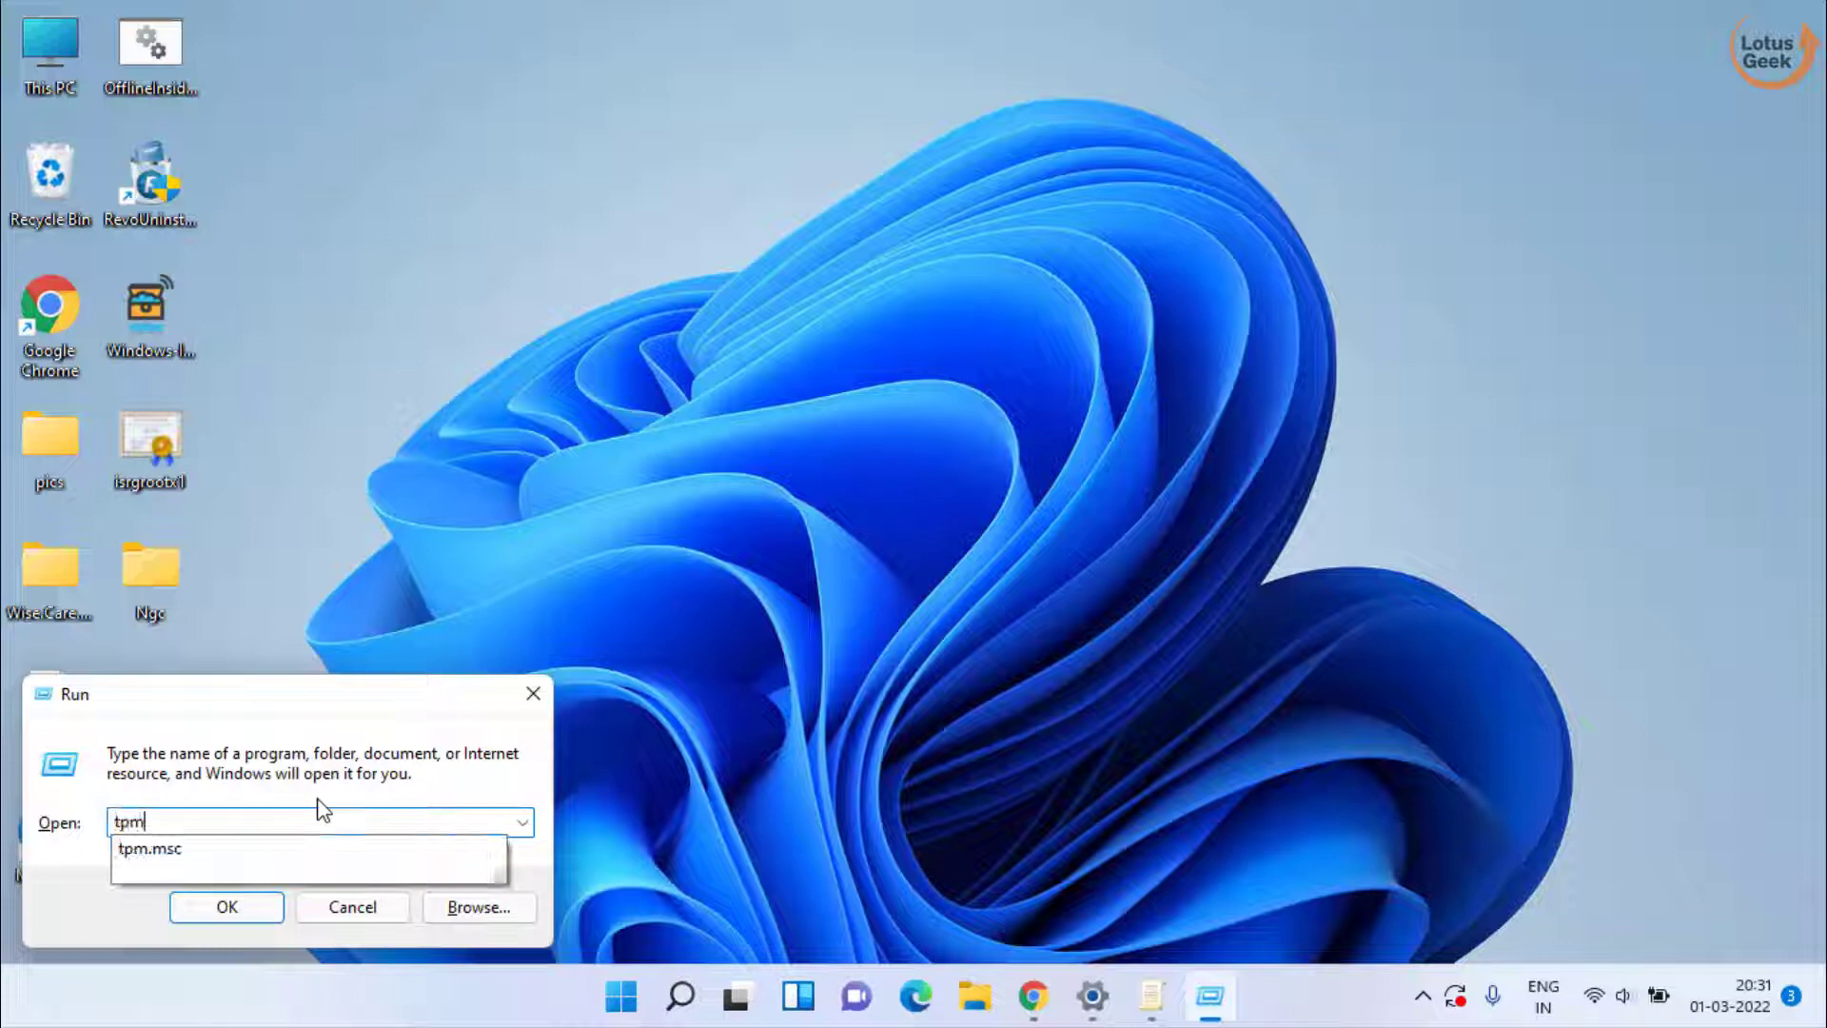
pyautogui.write('.msc')
pyautogui.press('Return')
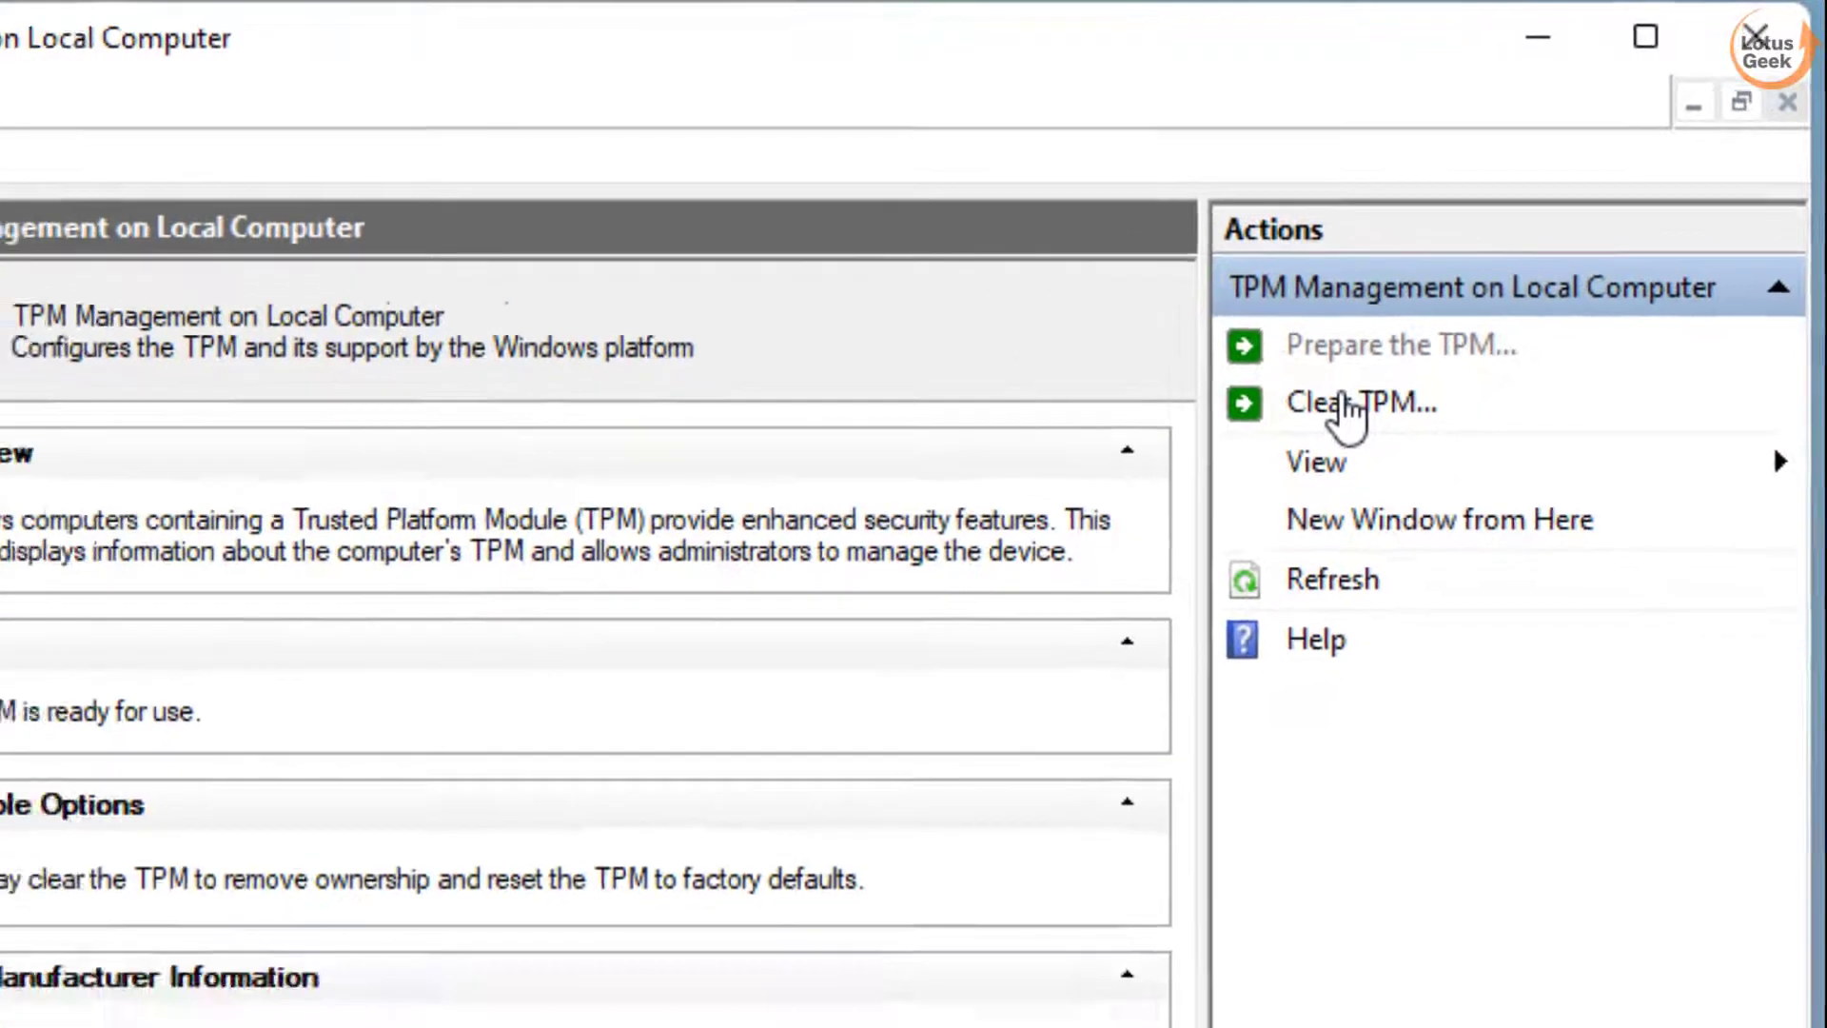
pyautogui.click(1289, 449)
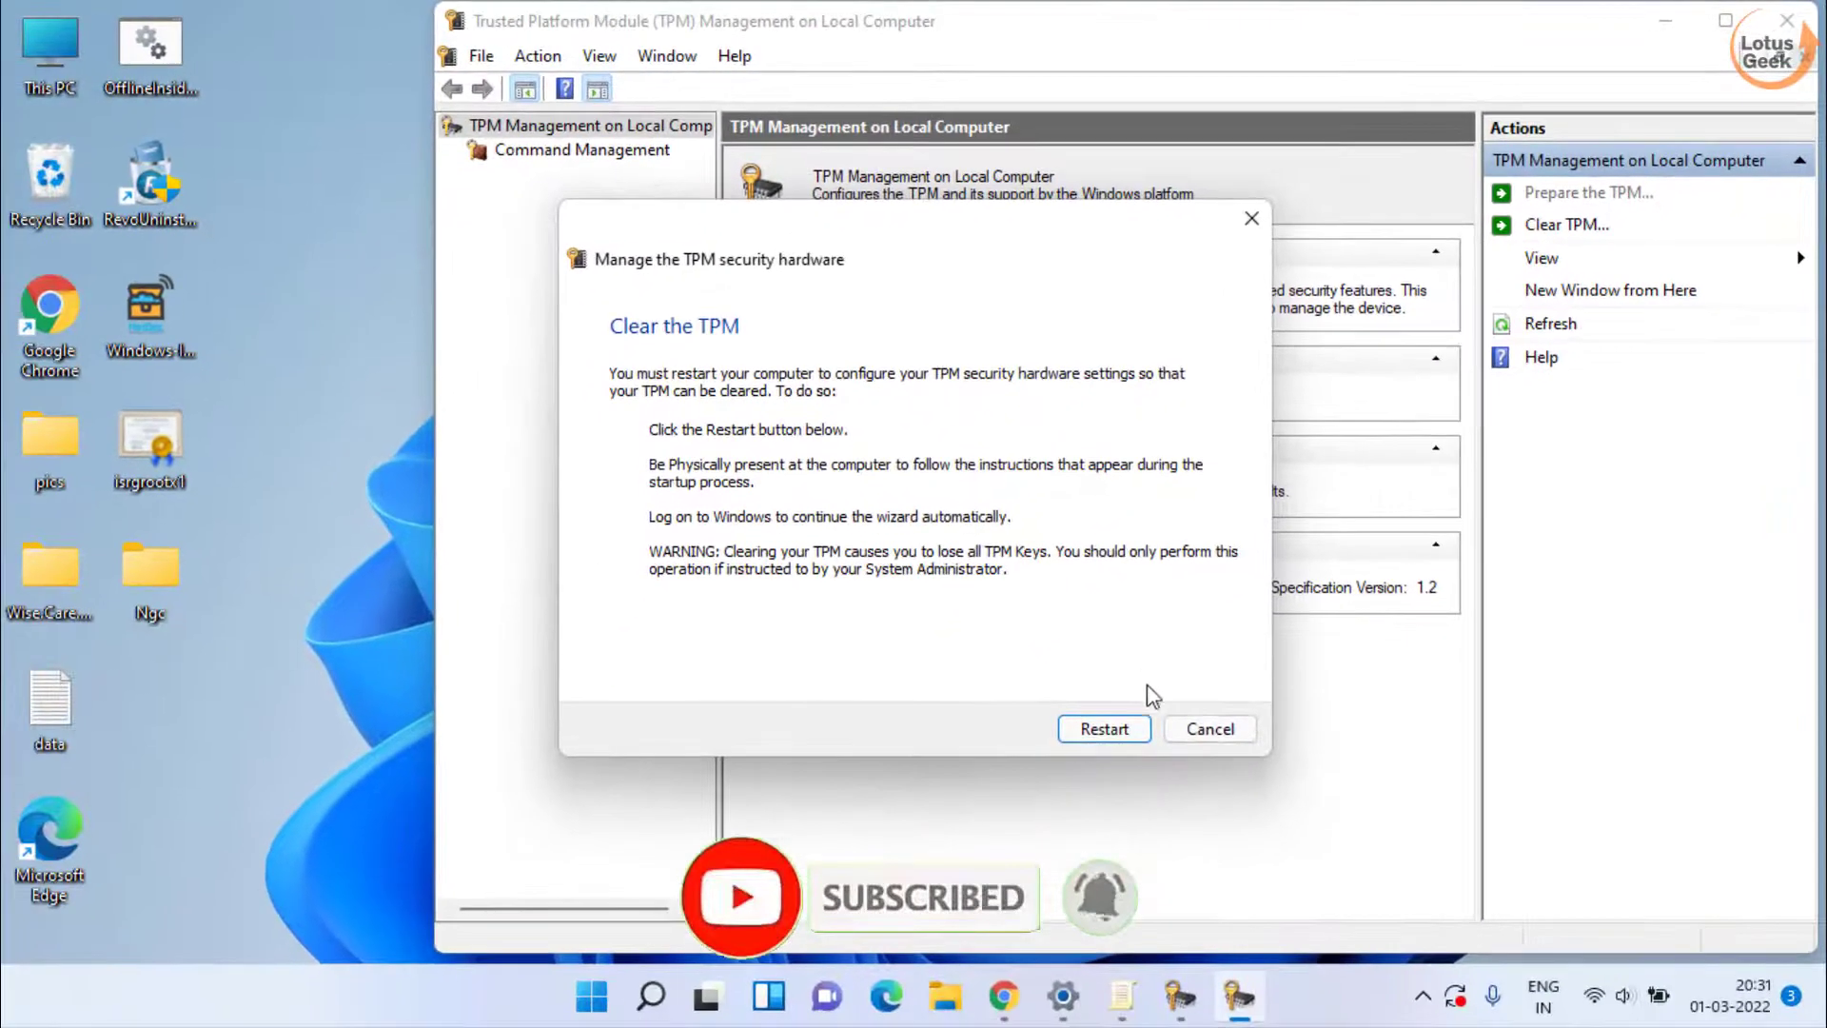
pyautogui.click(1208, 728)
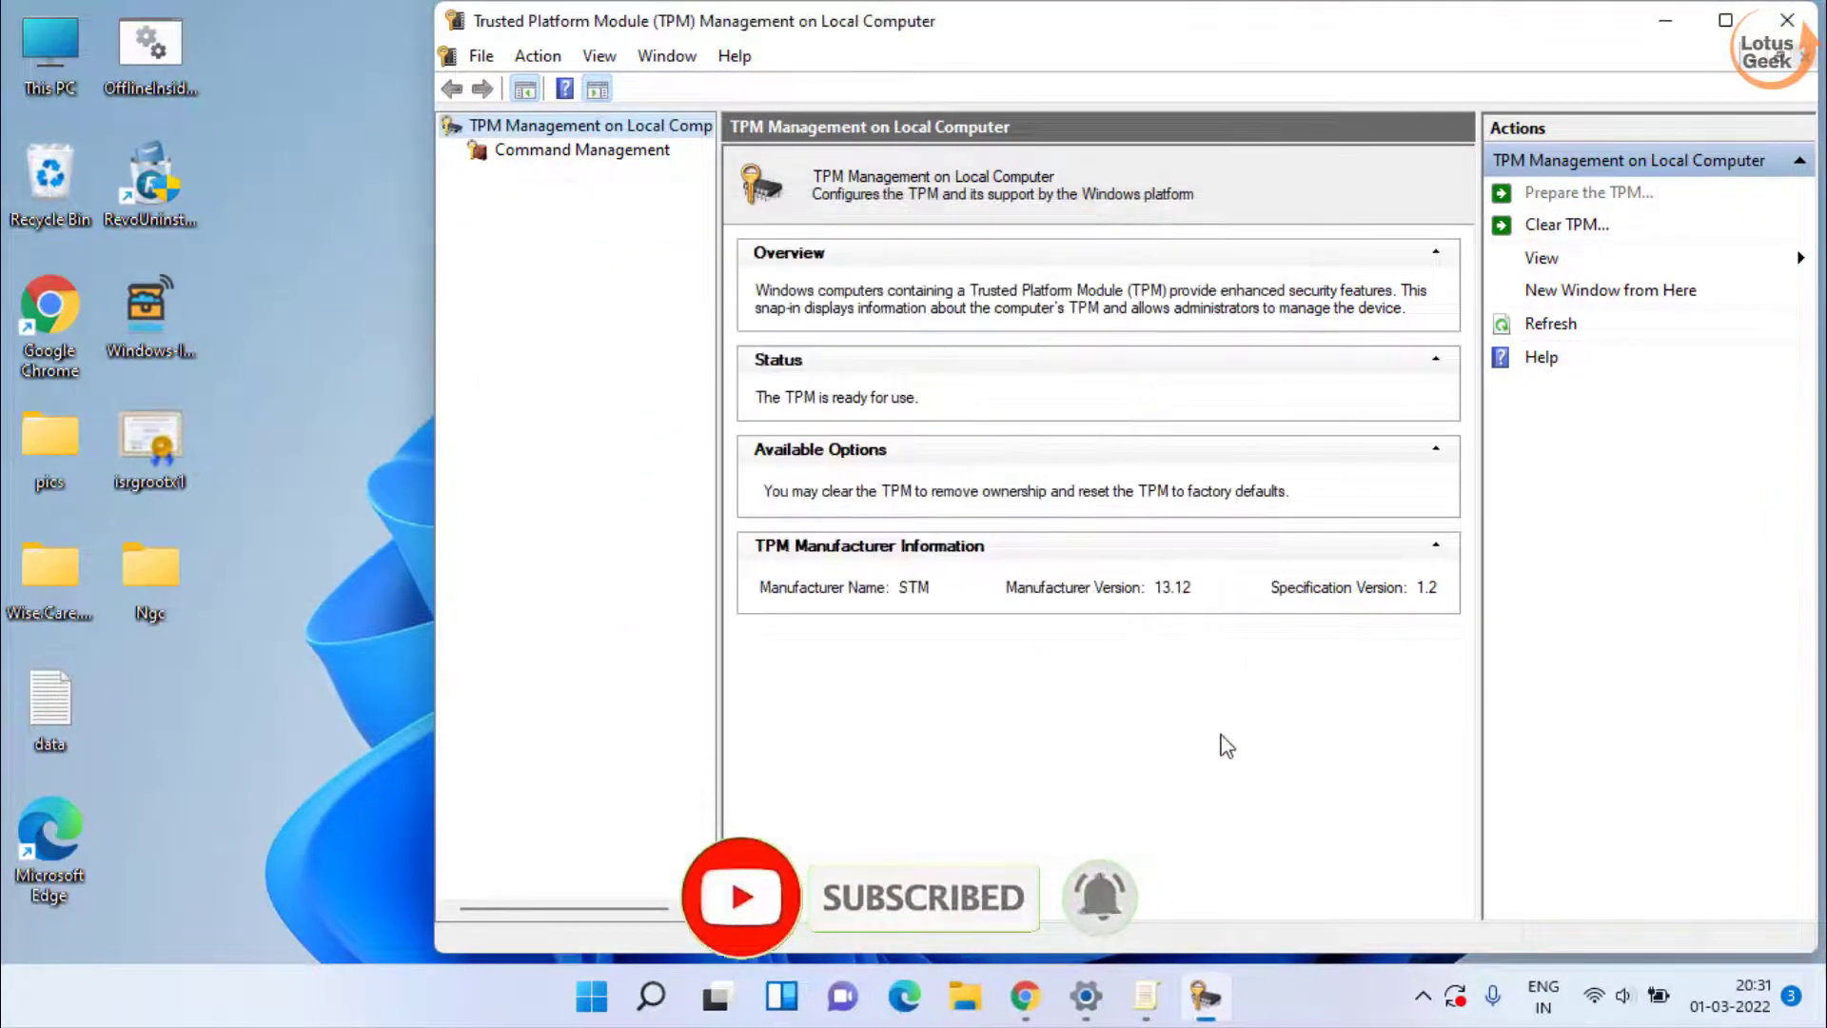
pyautogui.click(1782, 36)
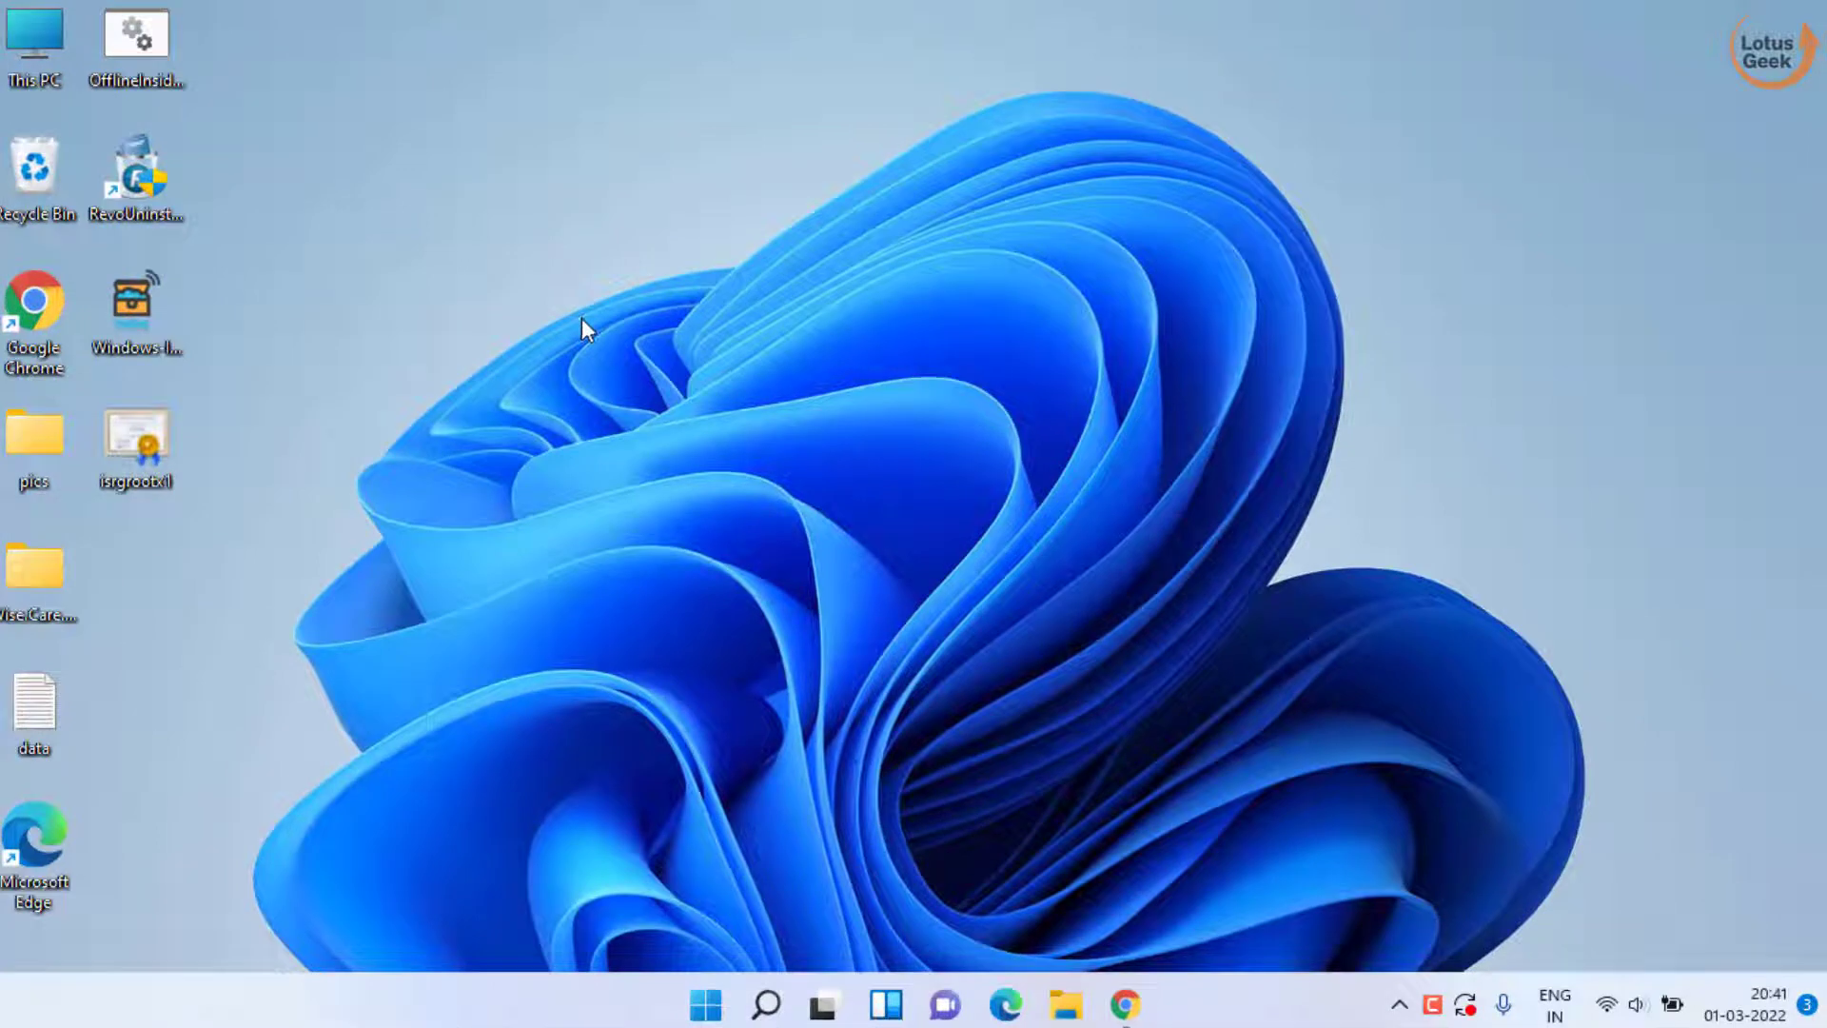
pyautogui.press('super+i')
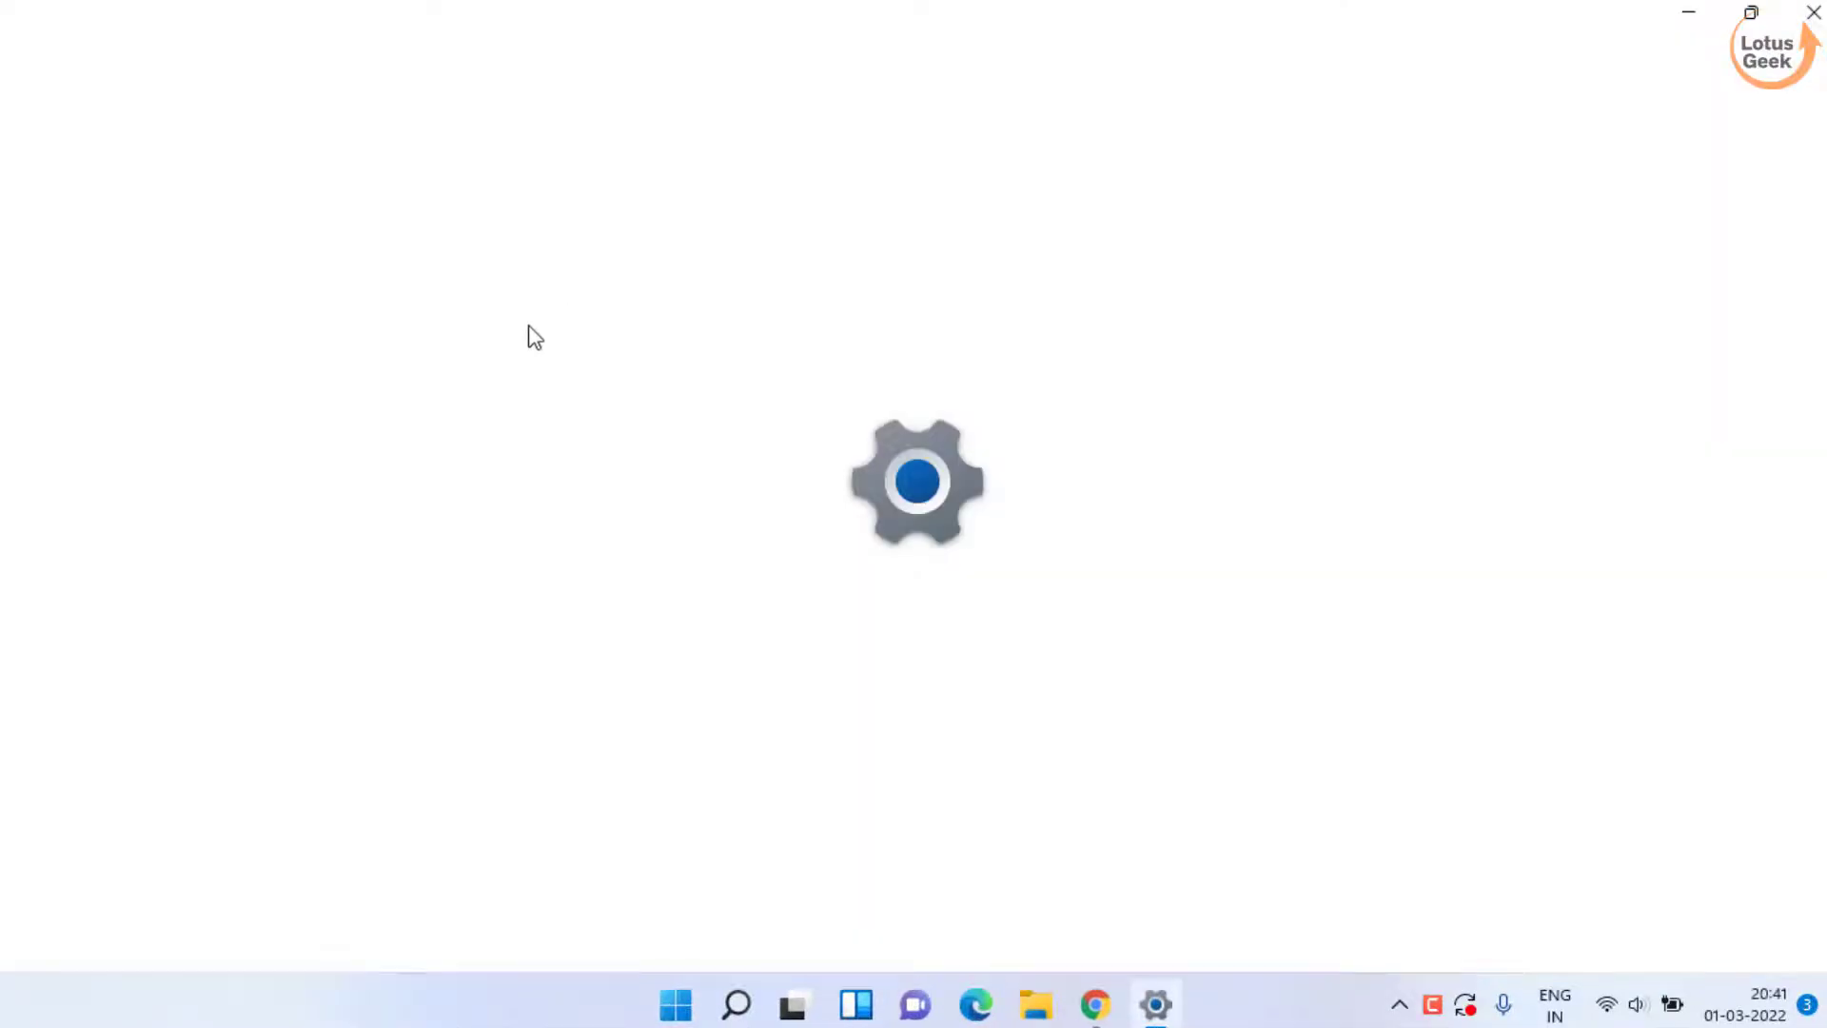
pyautogui.scroll(-4, 757, 630)
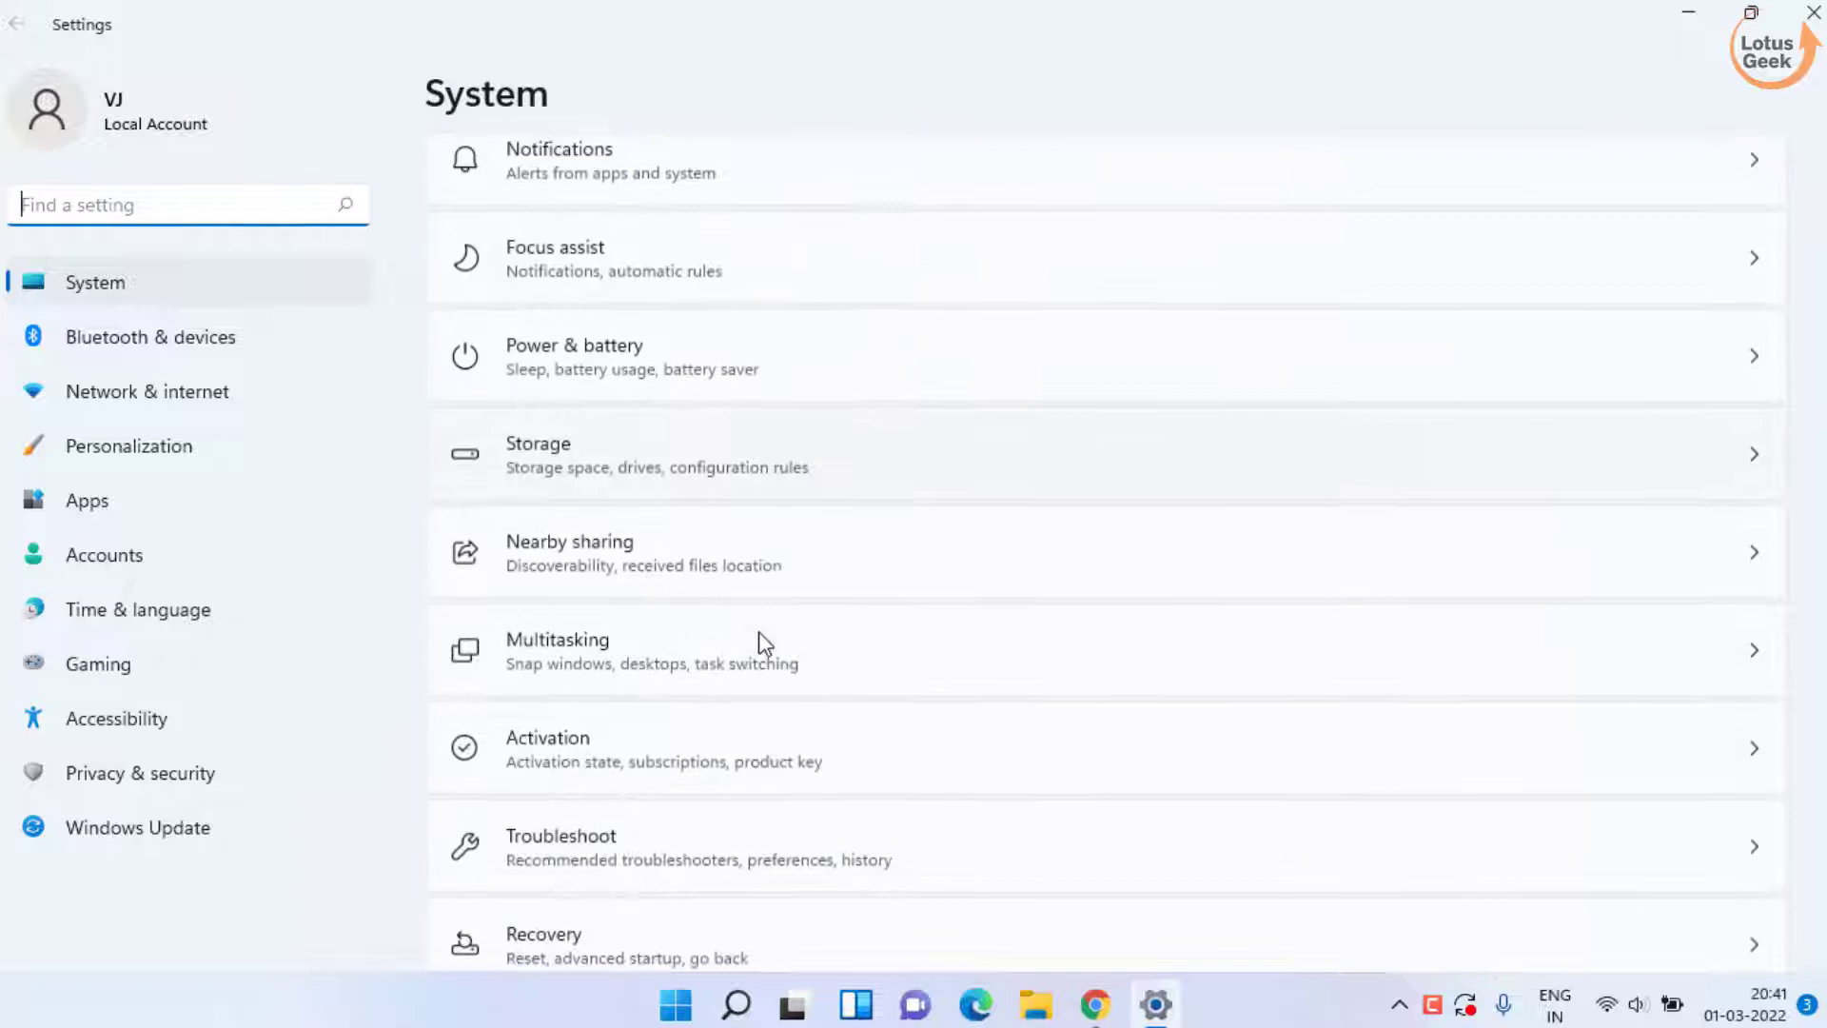
pyautogui.scroll(-3, 758, 631)
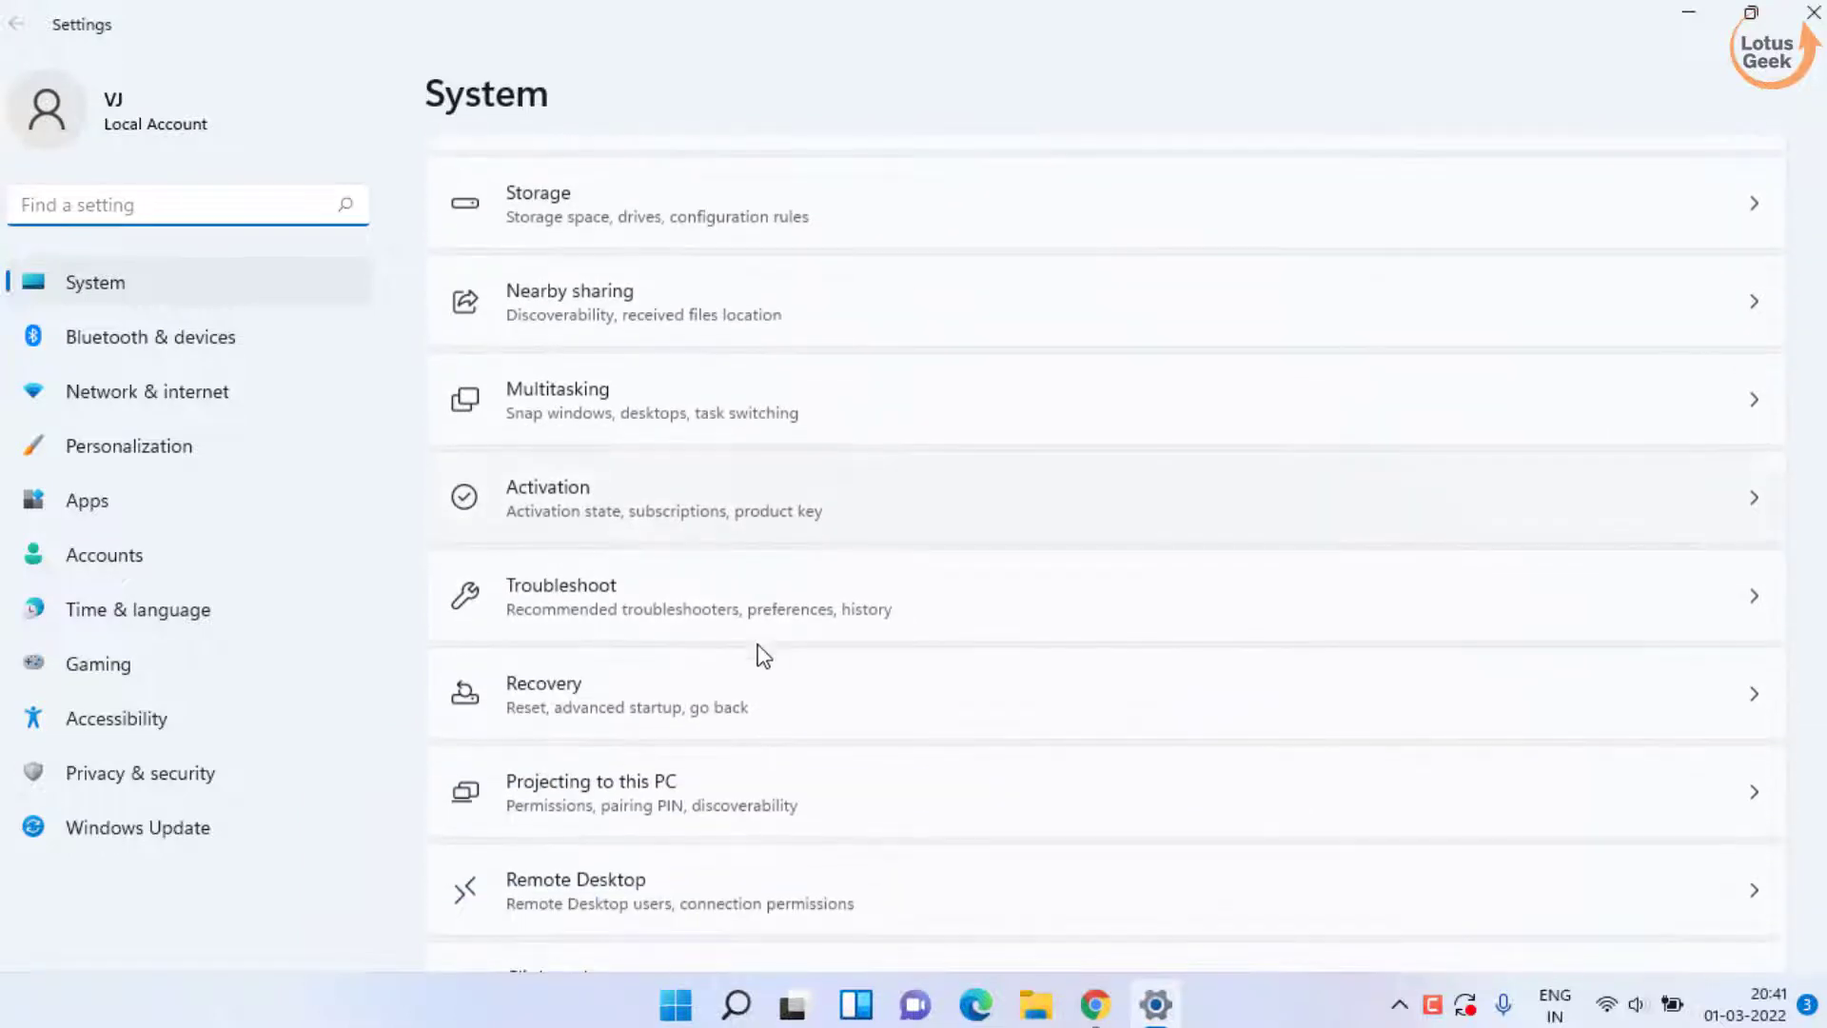
pyautogui.click(654, 693)
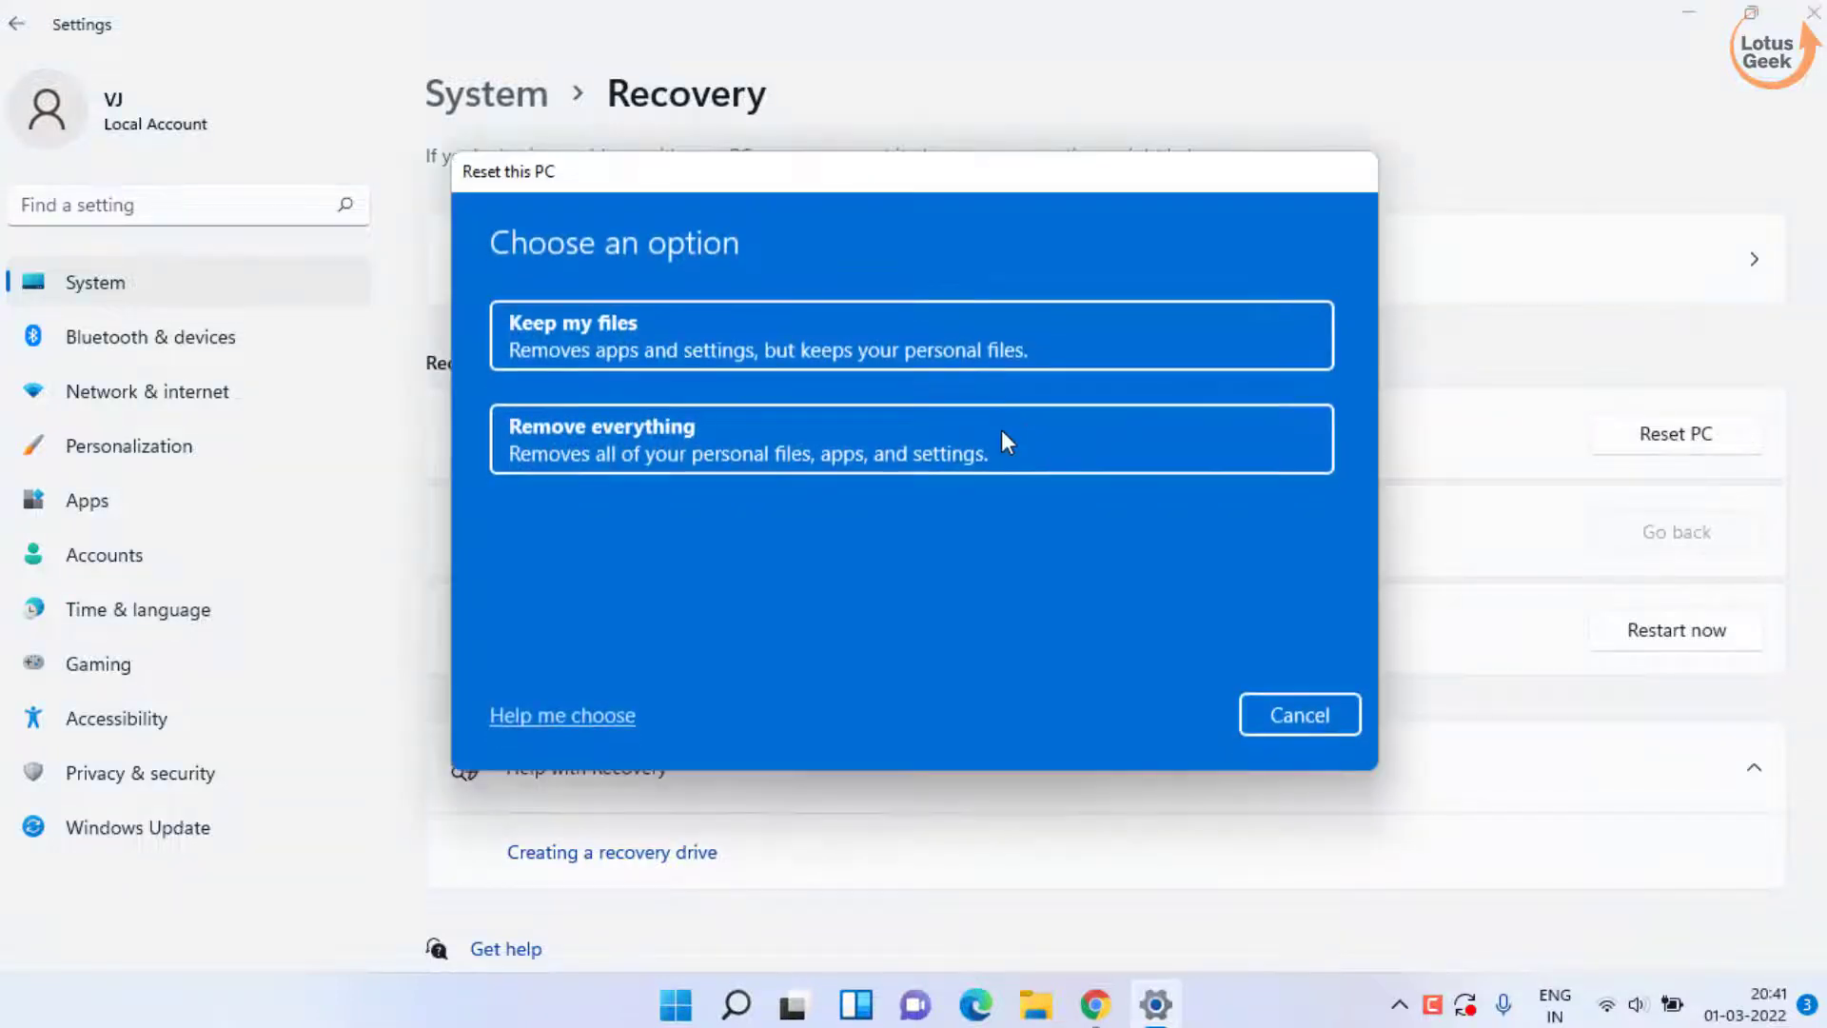
pyautogui.click(657, 344)
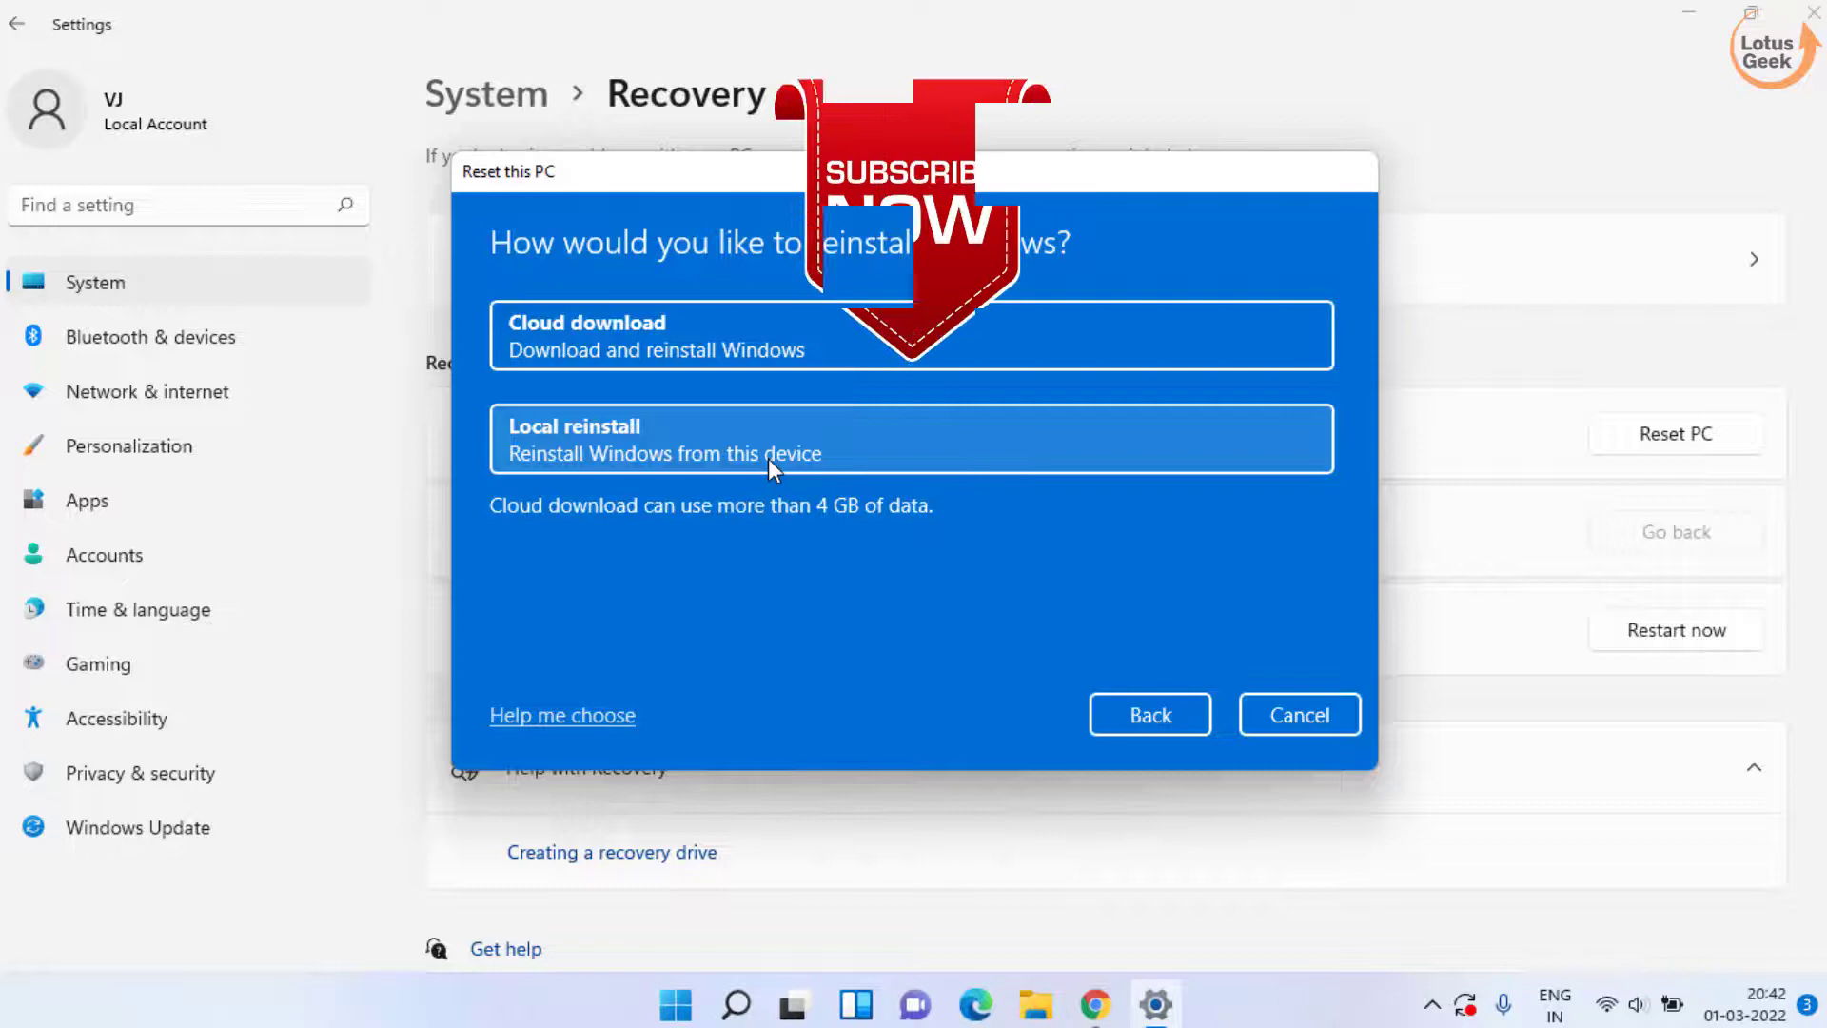
pyautogui.click(1299, 716)
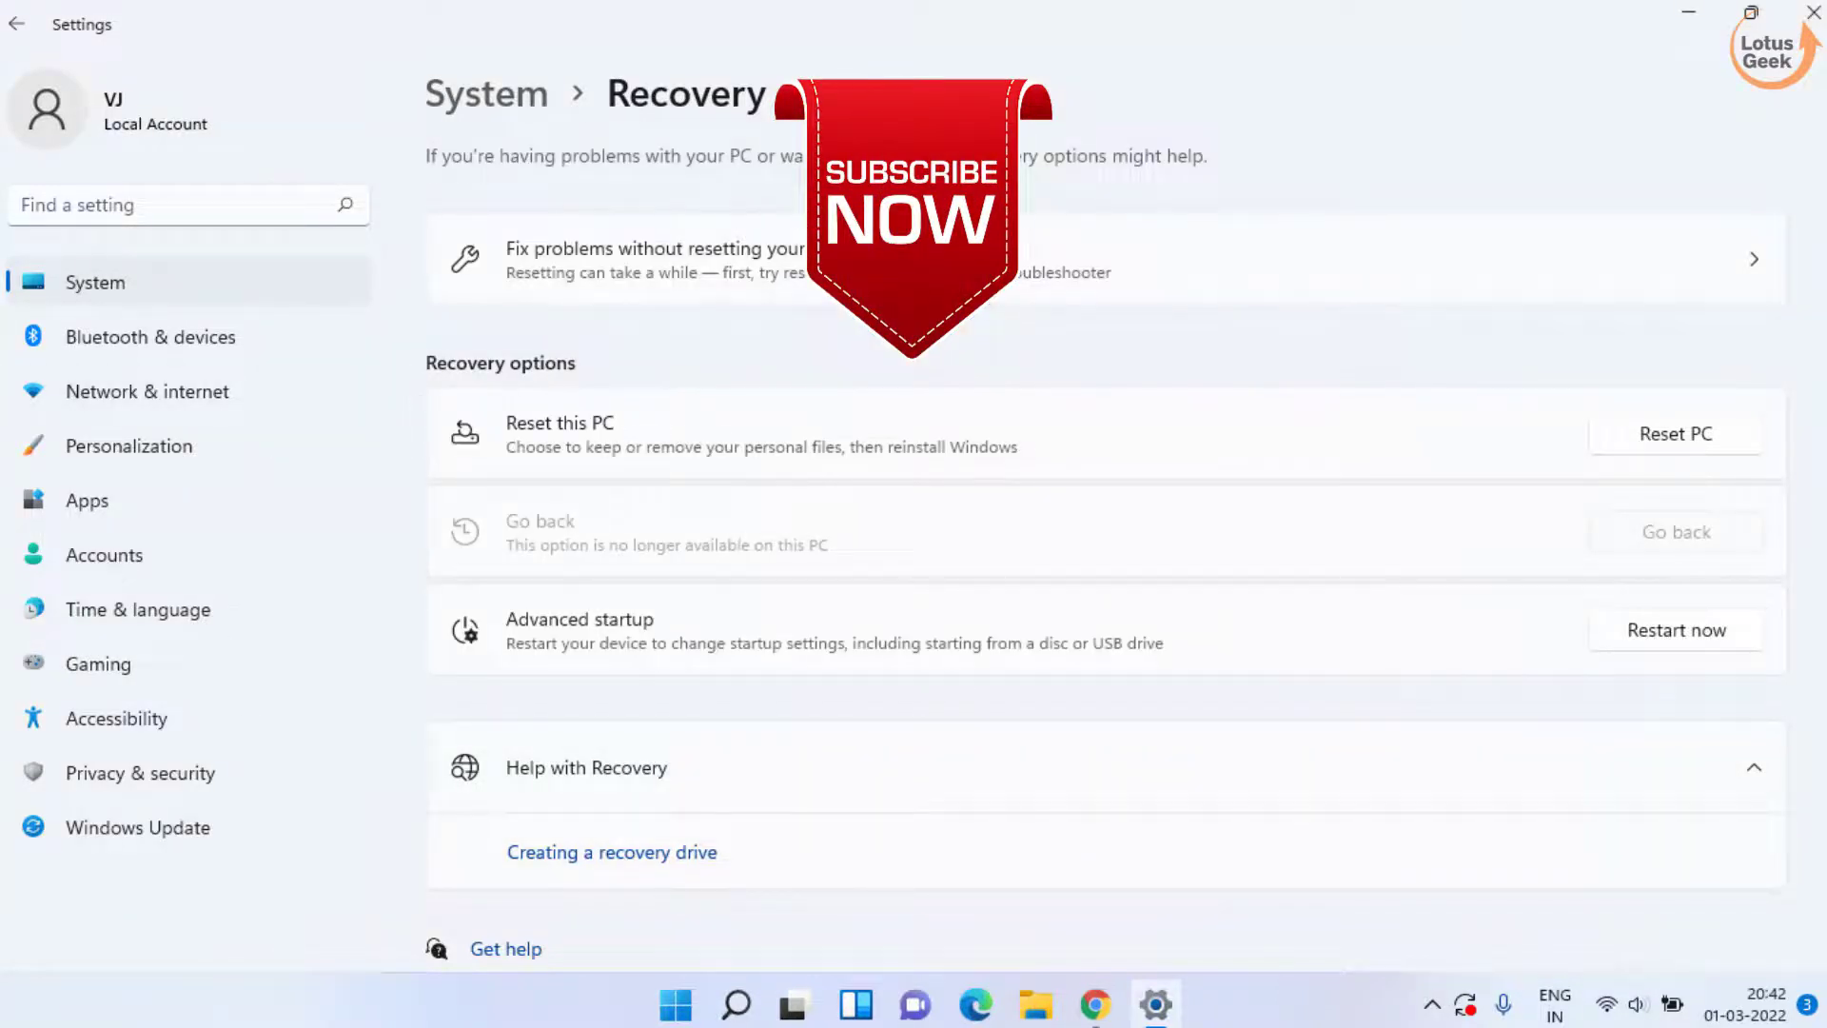
pyautogui.click(1813, 11)
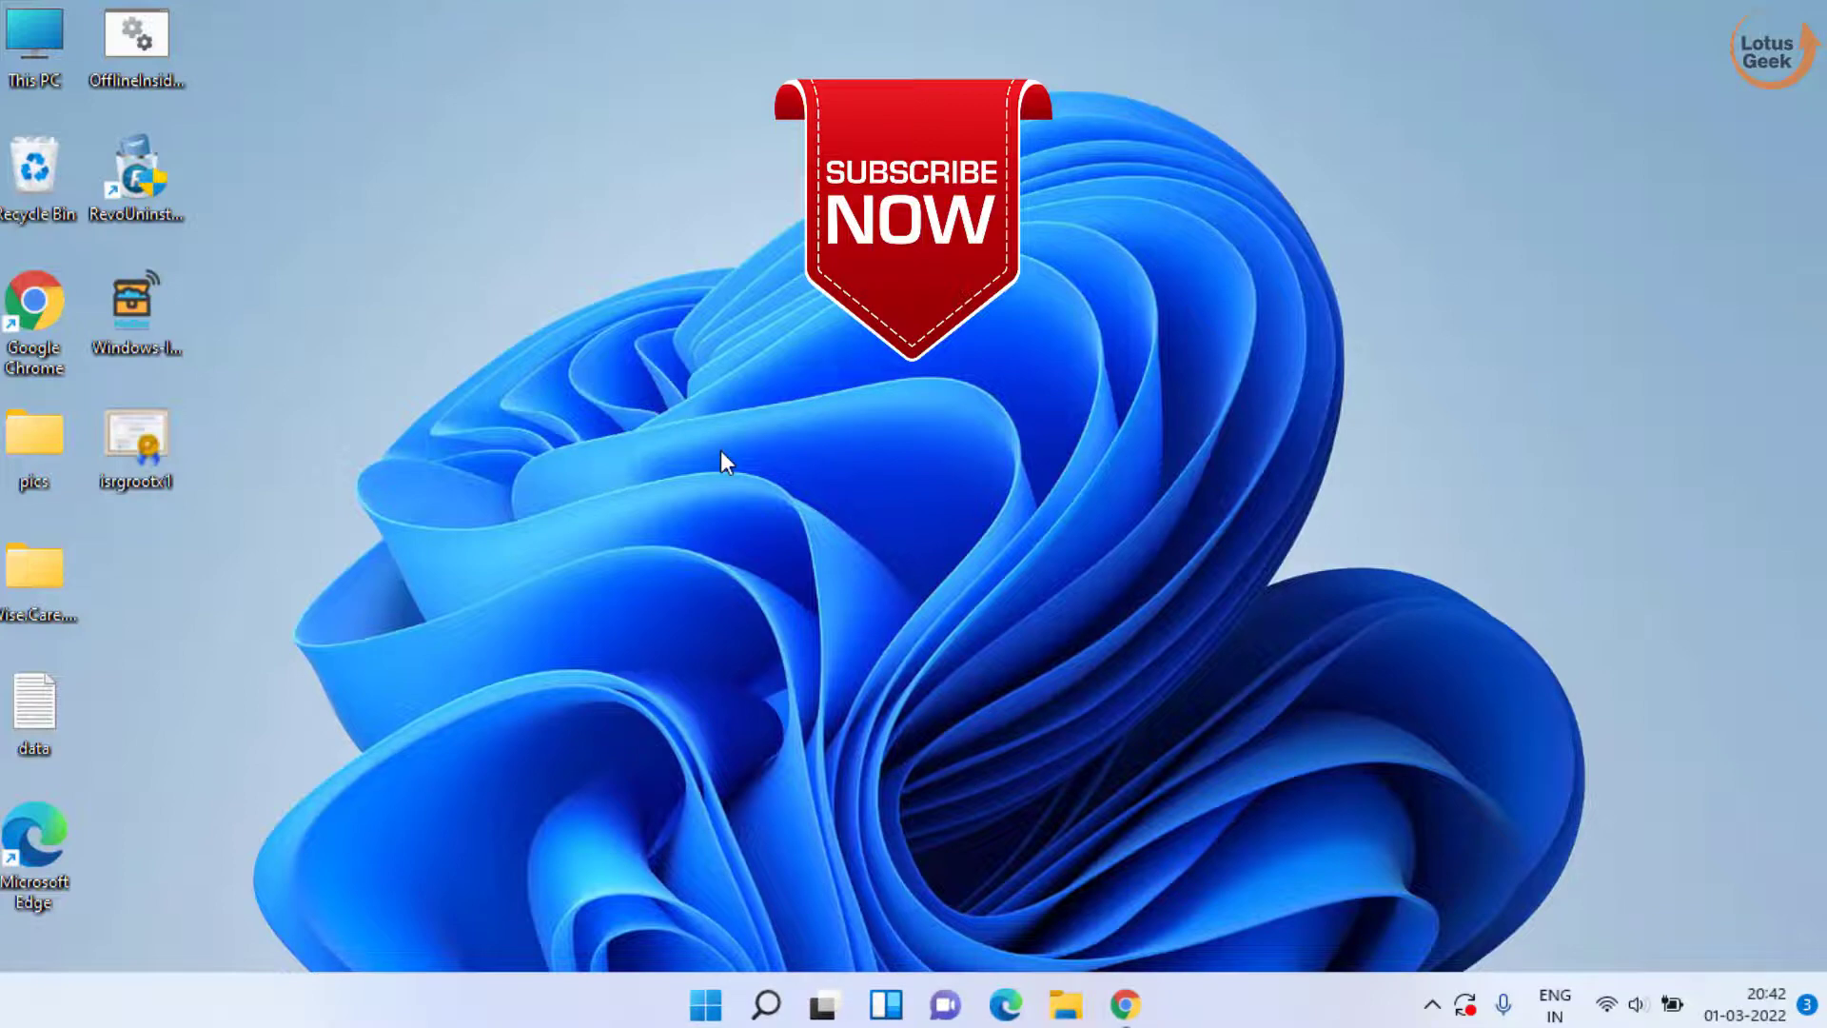